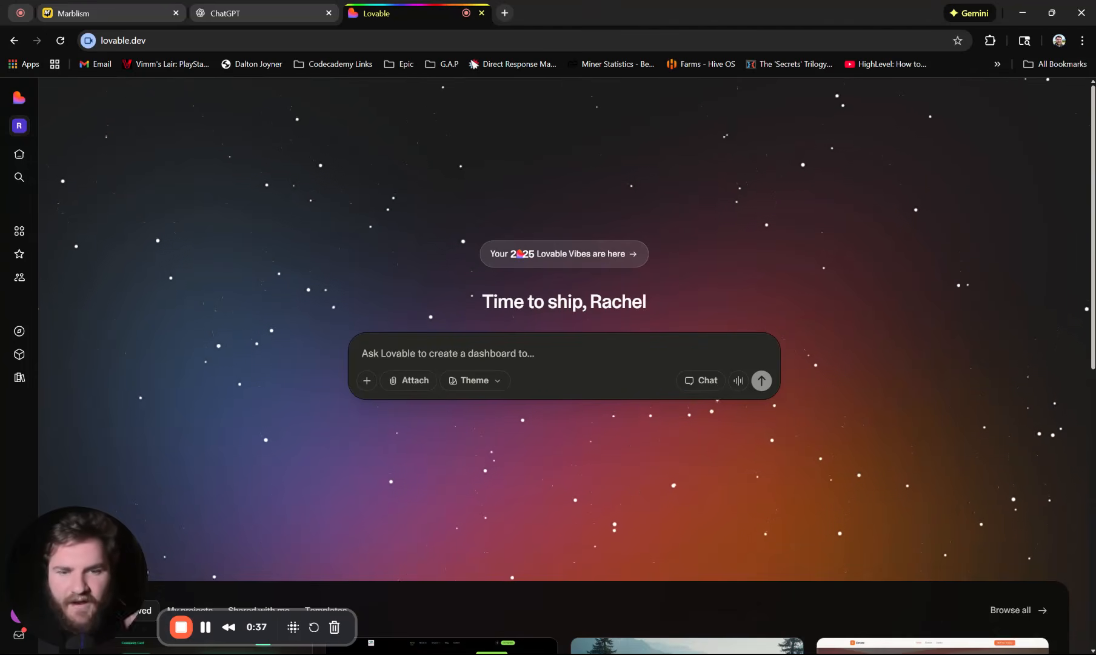
- Switch to ChatGPT and ask what the top 10 dentist websites are known for and how they are styled, in order to mimic them
key("ctrl+shift+Tab")
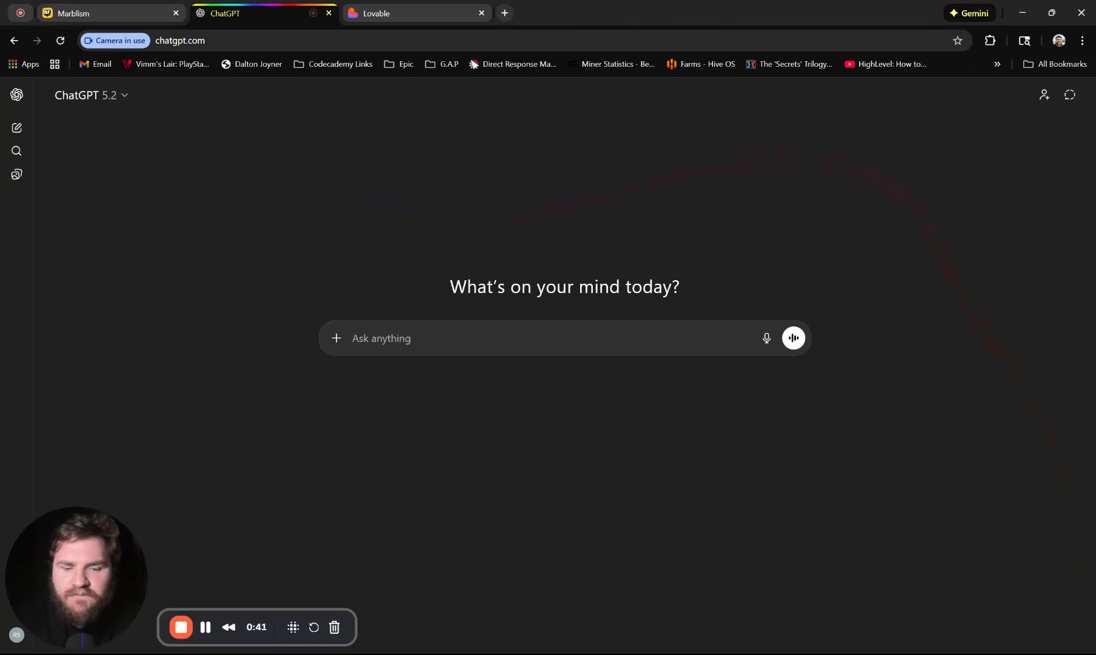
type("hey chat ")
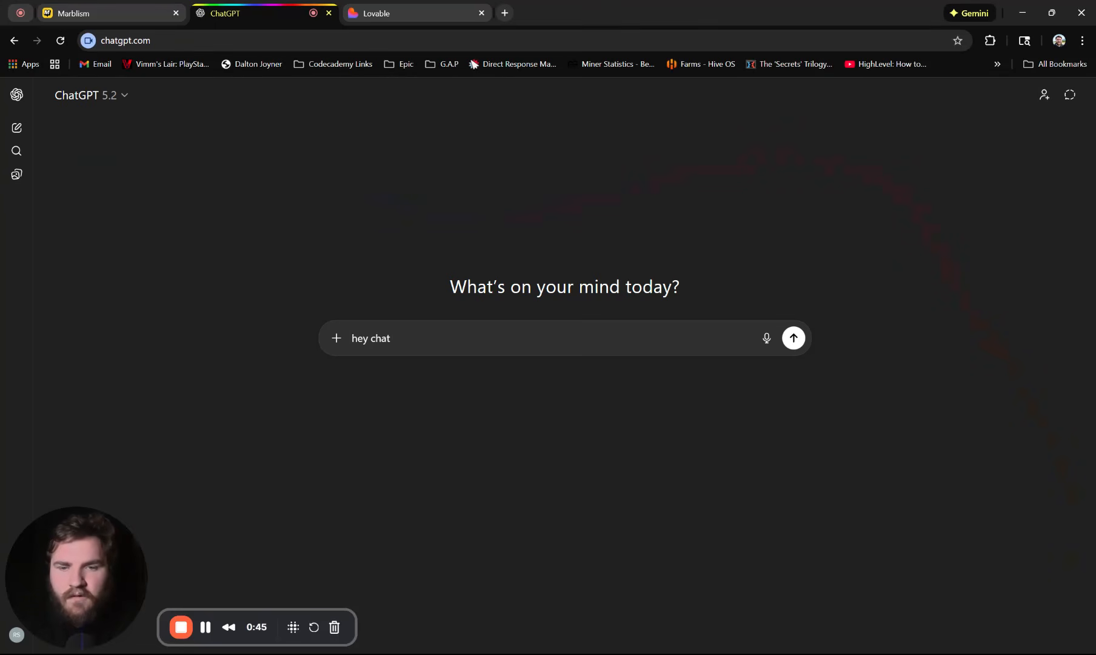
type("what are the top 10 dentist websties known for and what styling do they do")
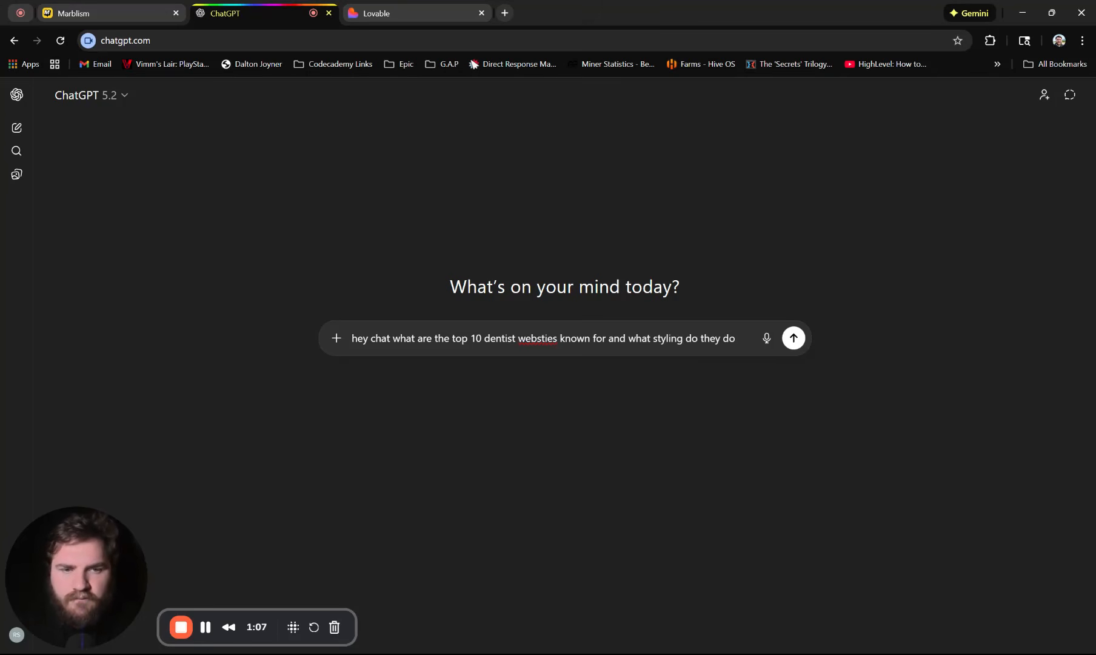
type("m ")
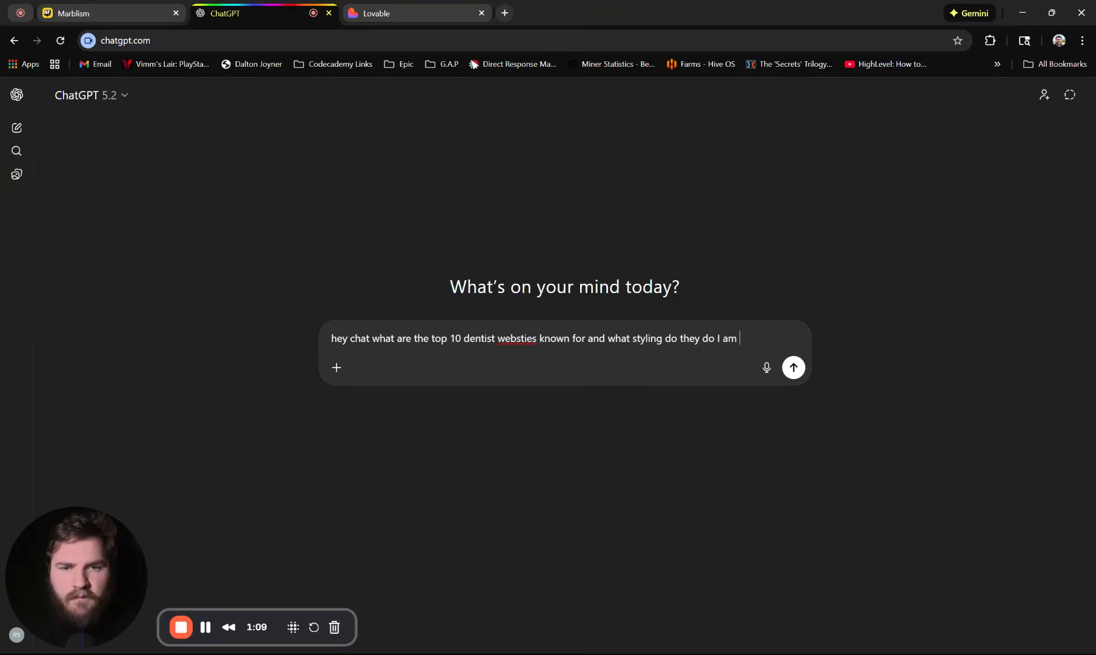
type("building a webs")
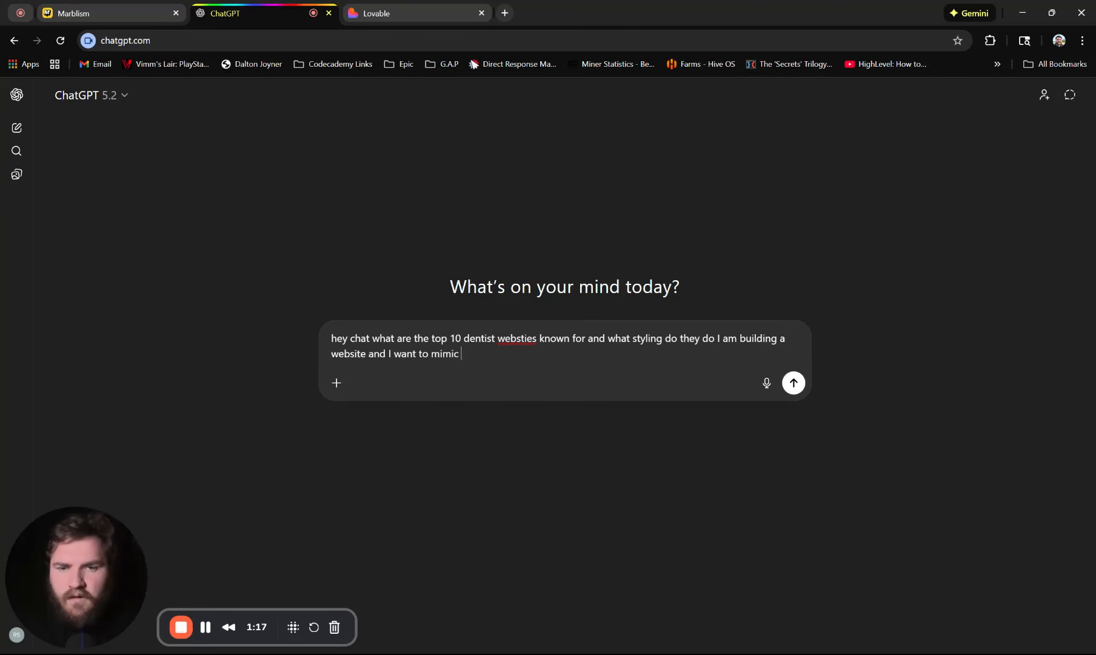
type("ite and I want to mimic their")
key("Return")
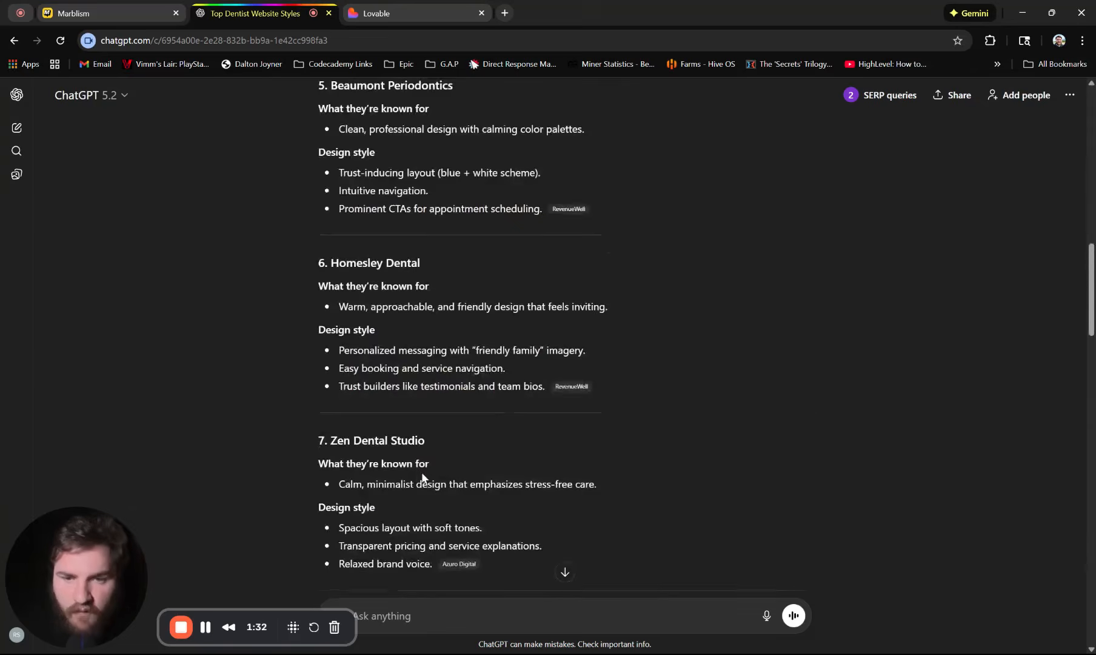
- Review ChatGPT's dentist website list, its styling checklist and the sources behind the answer
scroll(422, 476, "down", 10)
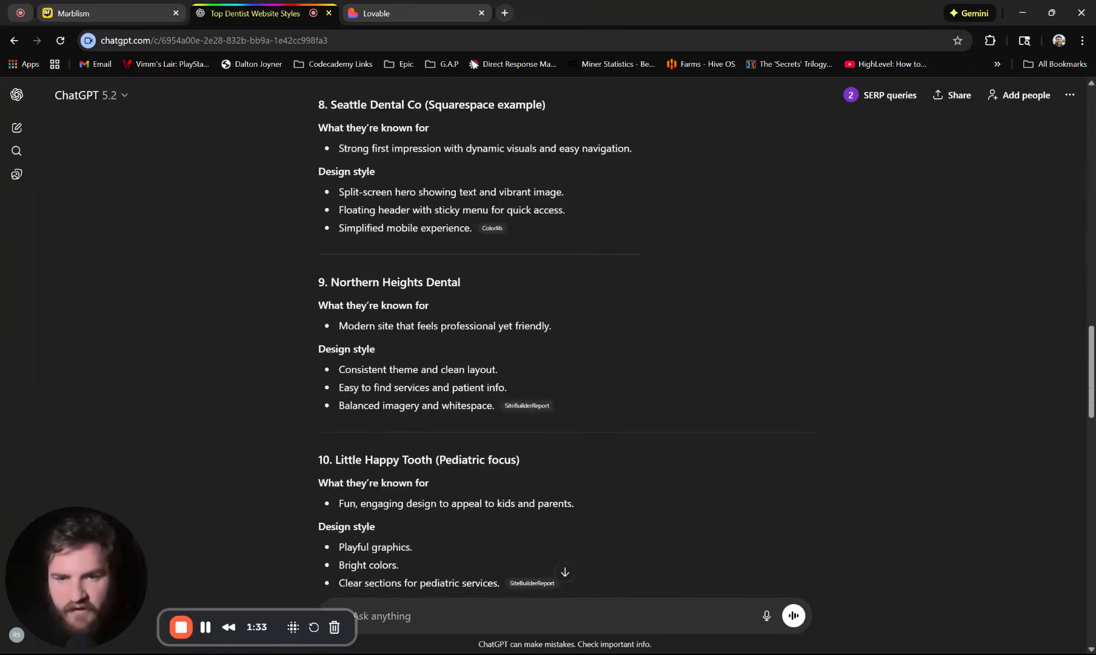
scroll(444, 465, "down", 15)
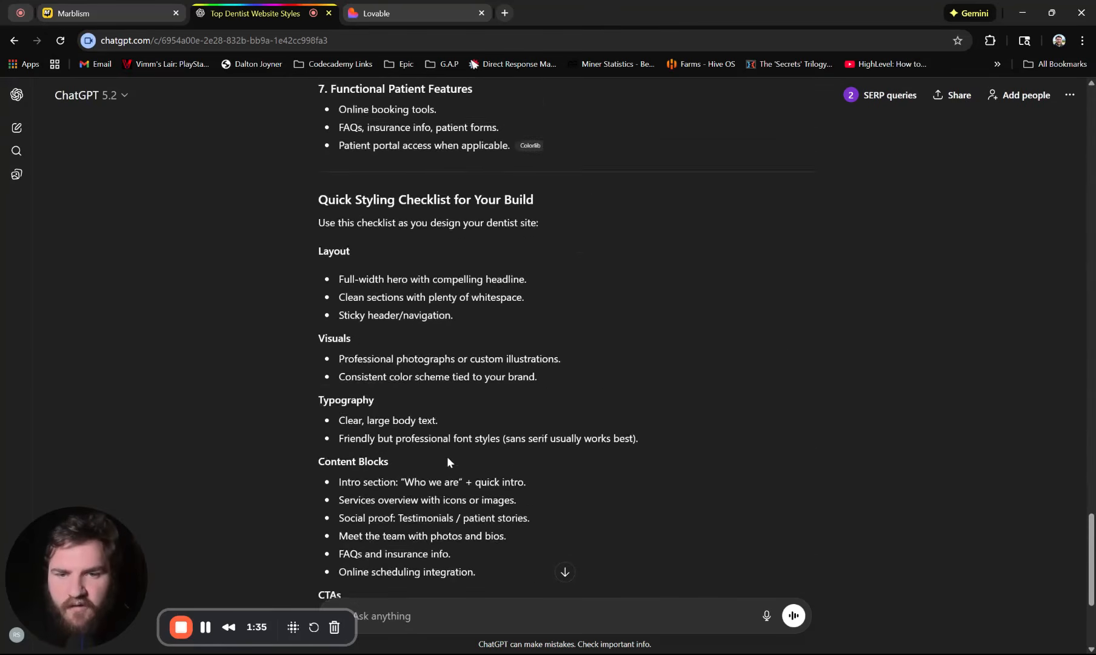
scroll(309, 415, "down", 3)
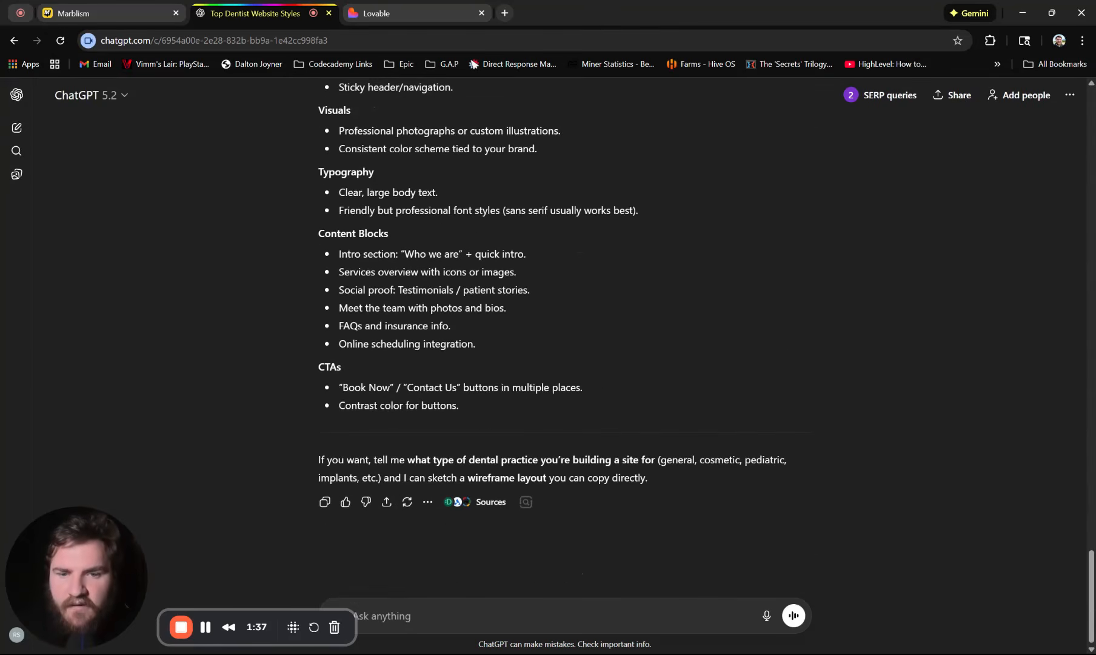
left_click(490, 501)
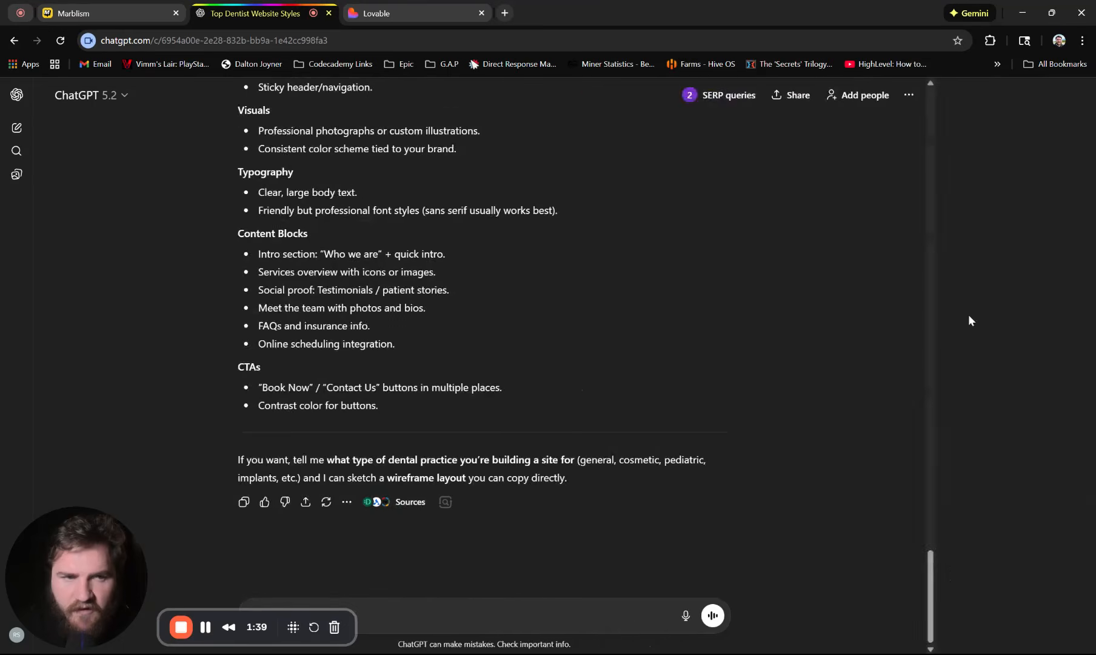
scroll(989, 364, "down", 15)
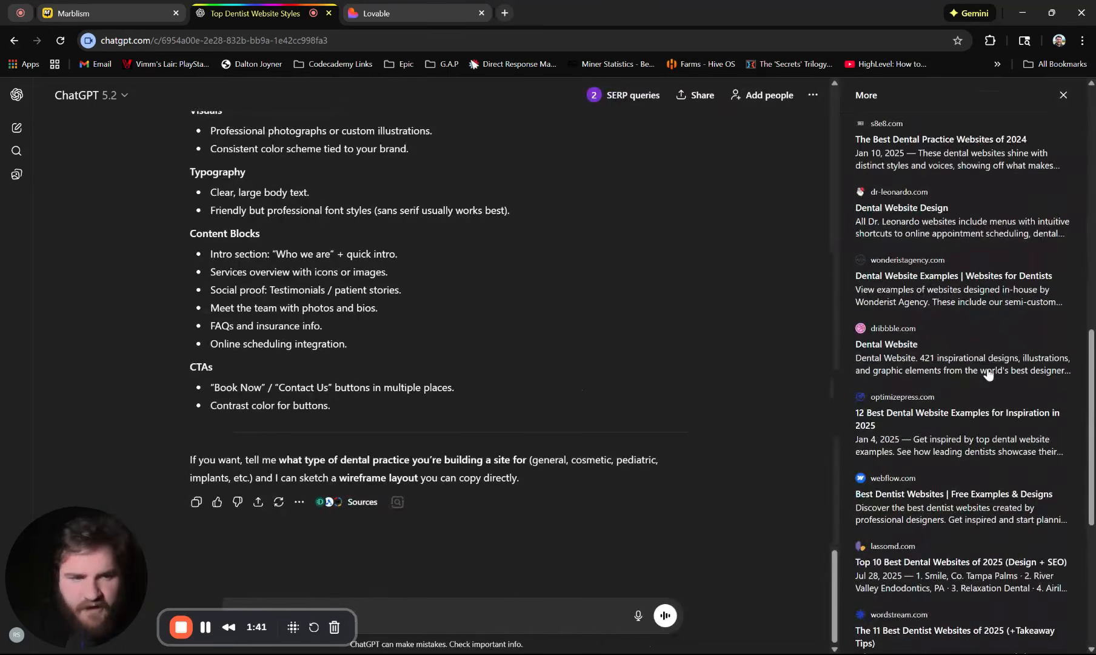
scroll(988, 380, "down", 3)
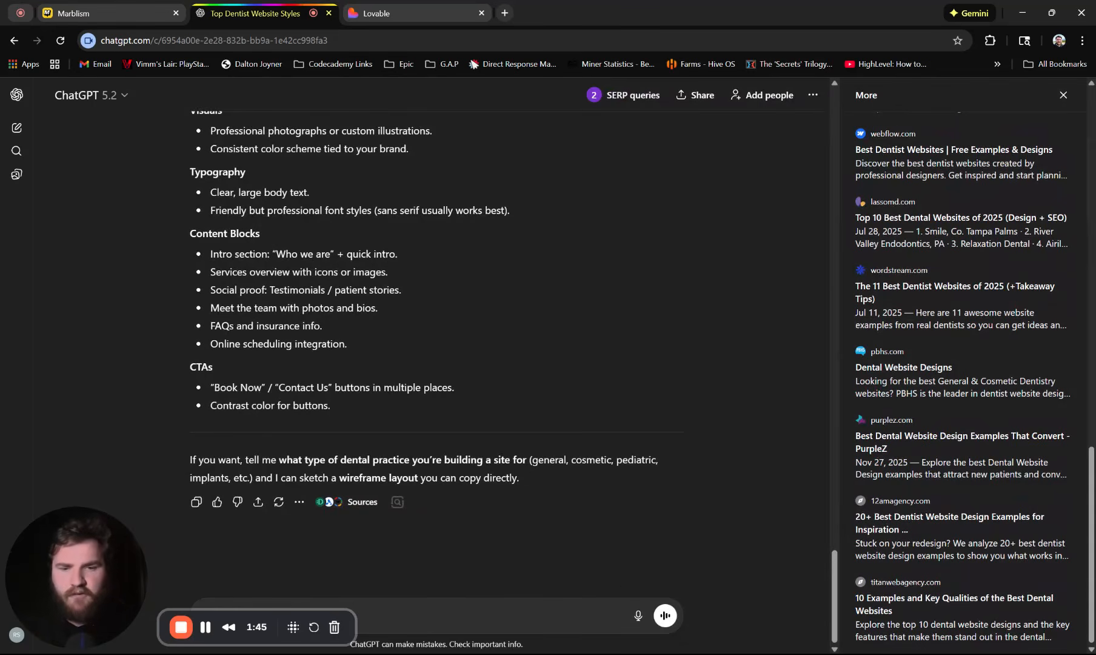
- Ask ChatGPT to take all of this information and write a prompt for Lovable that builds a website
left_click_drag(81, 542, 79, 483)
left_click(254, 616)
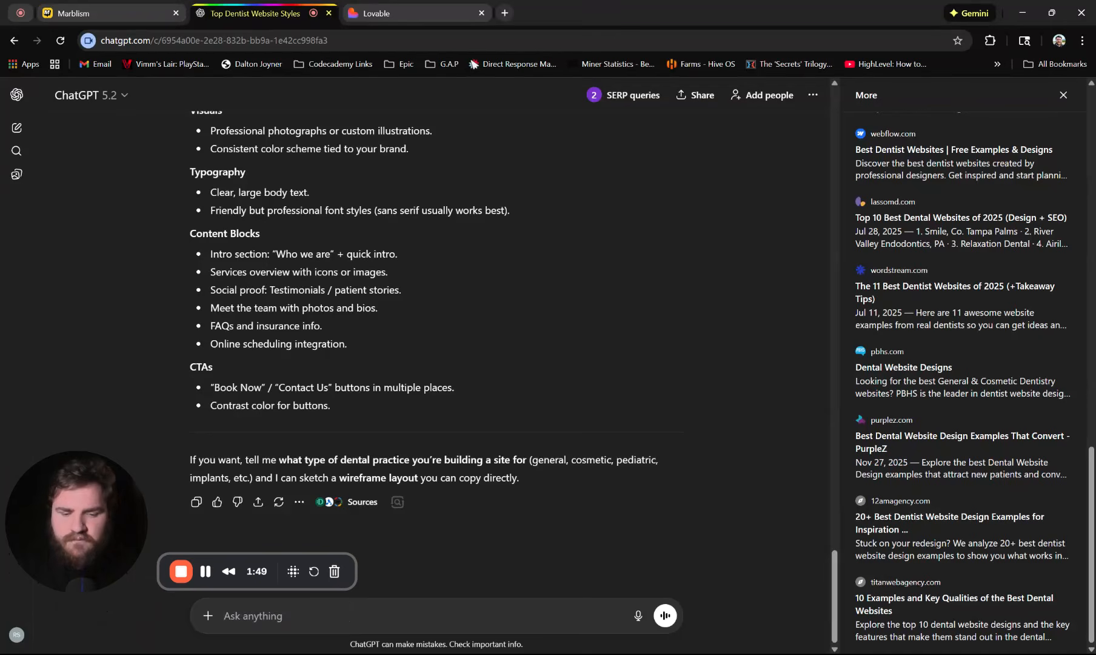
type("Take ")
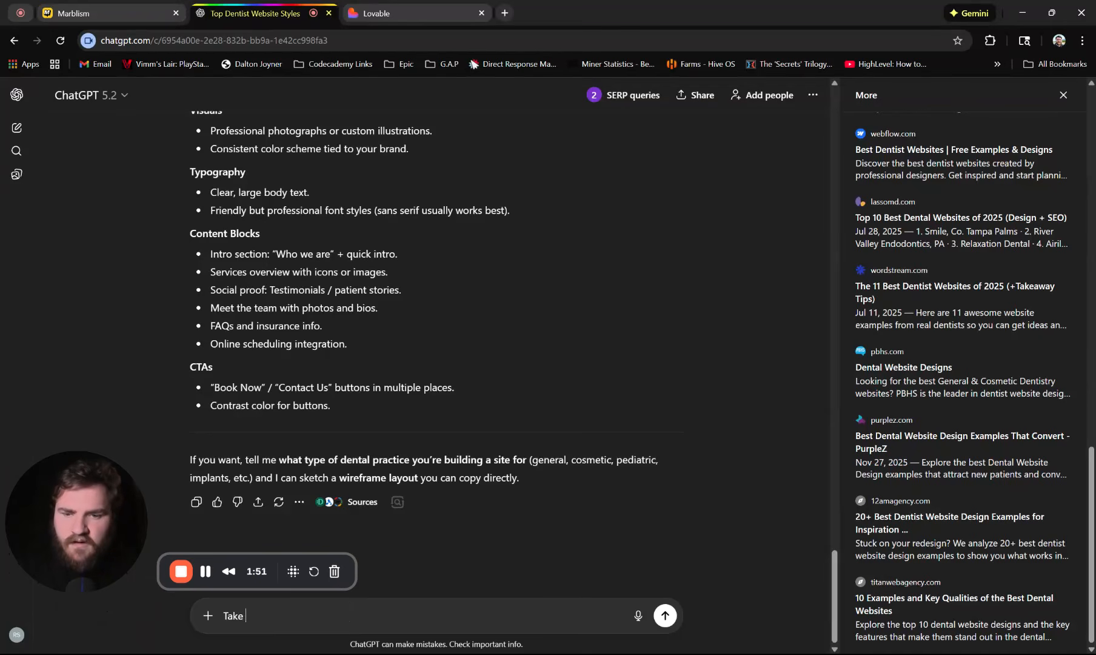
type("all of this informa")
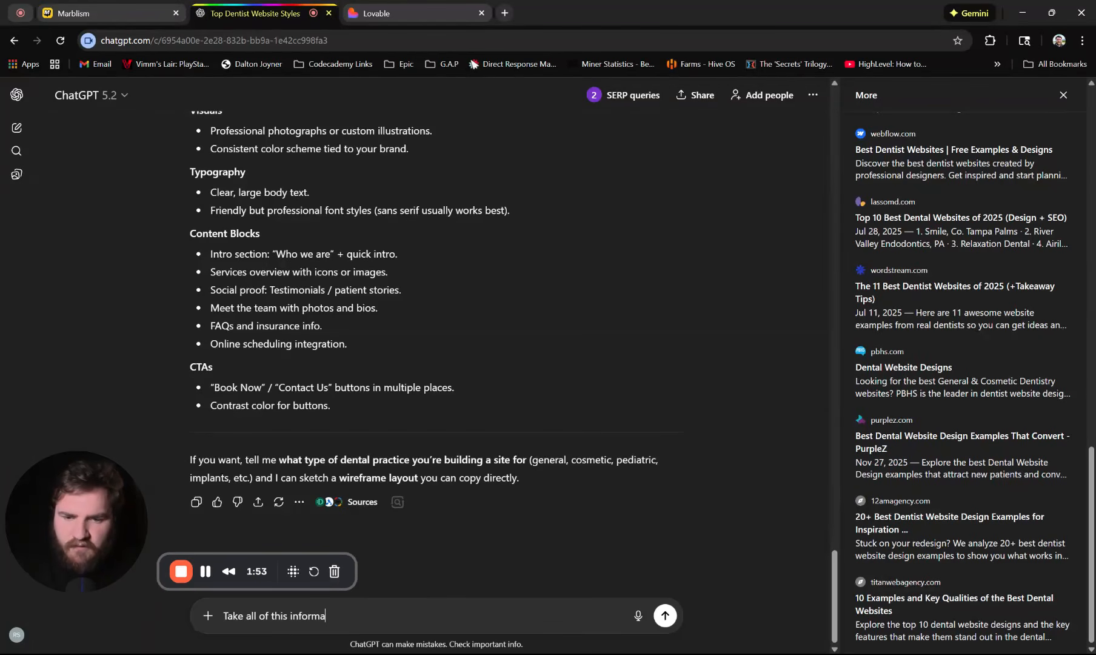
type("tion and give me a")
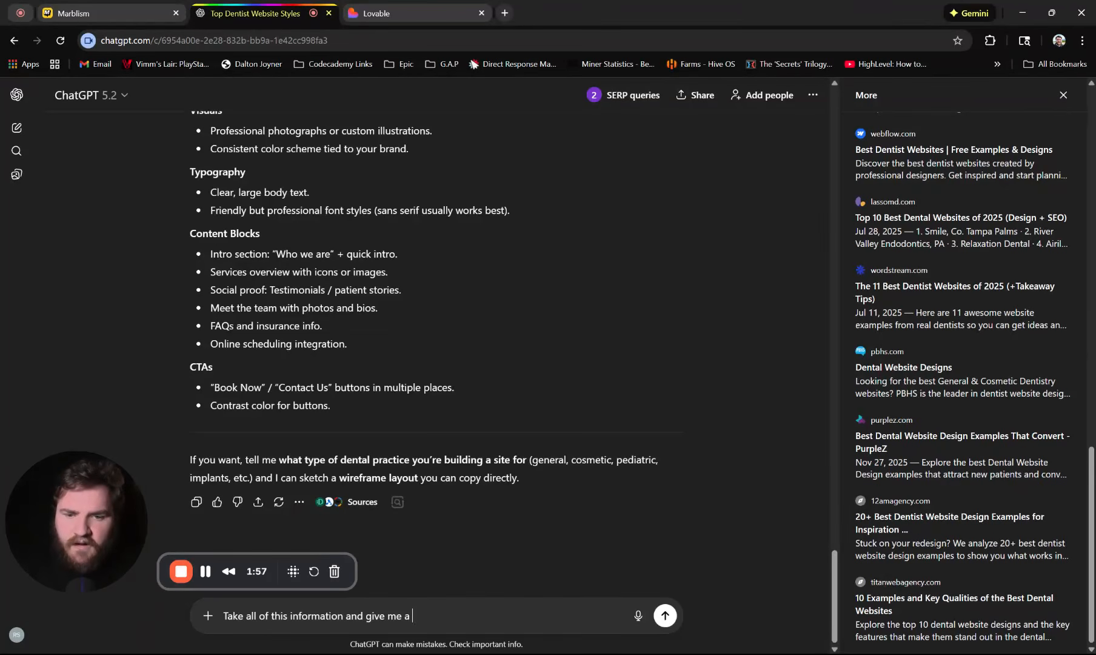
type(" p")
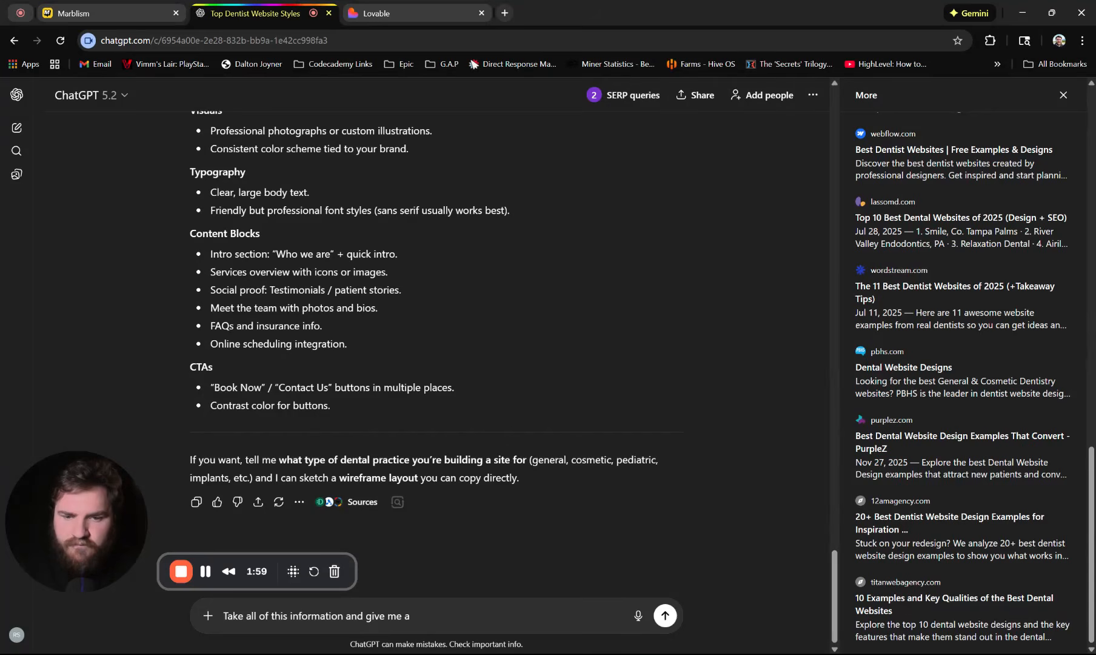
type("romot i can put into lovable to buil")
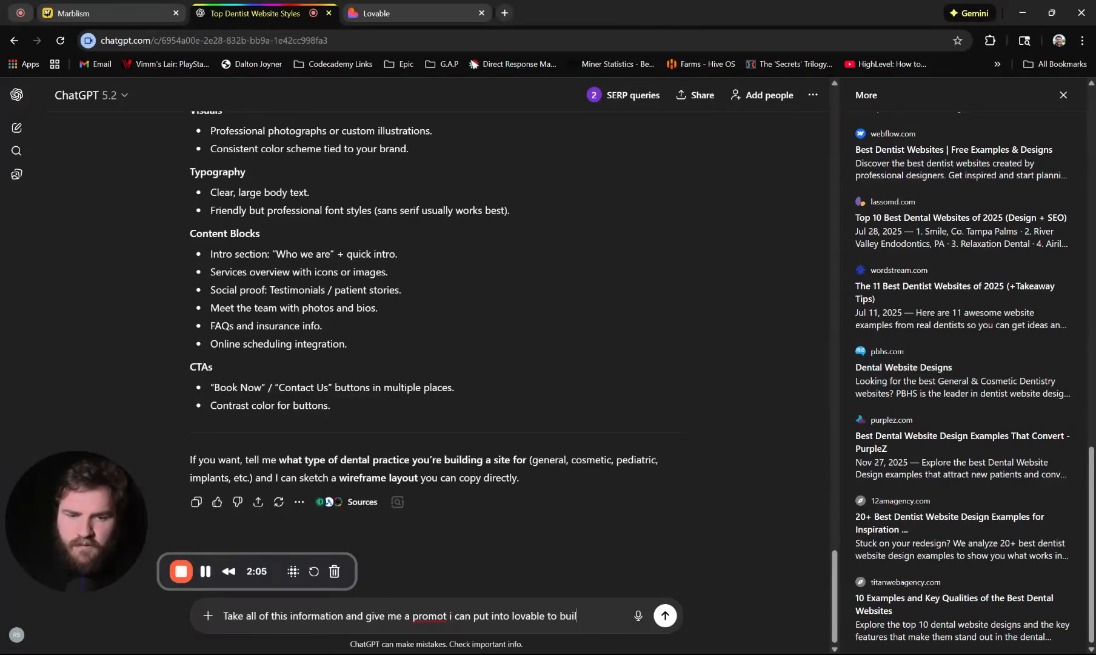
type("d me a web")
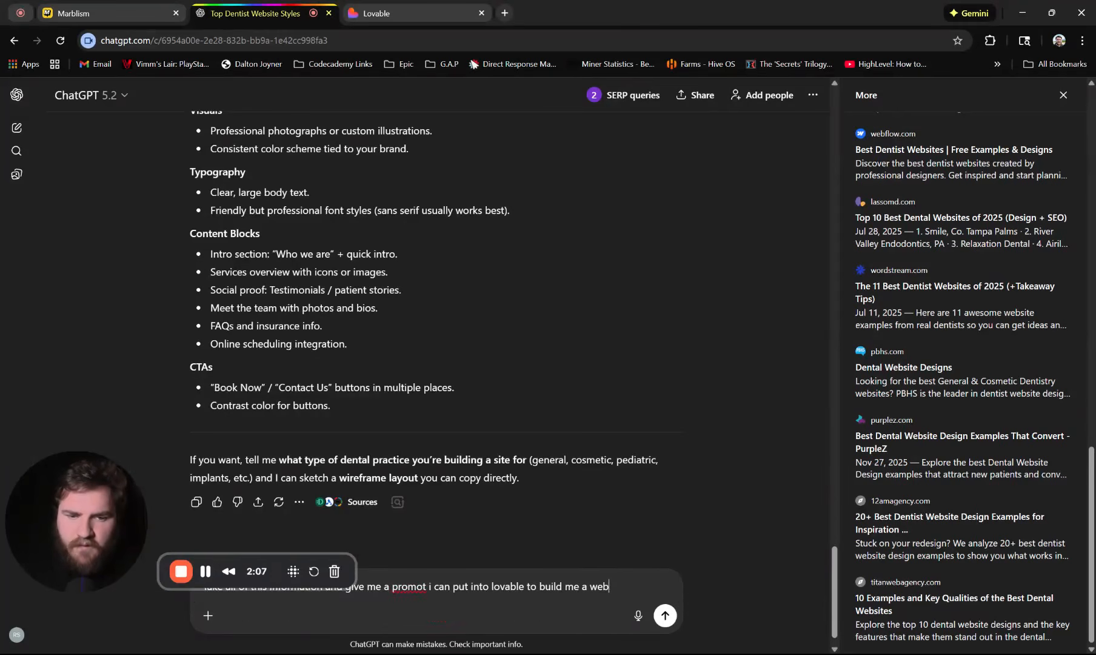
key("Return")
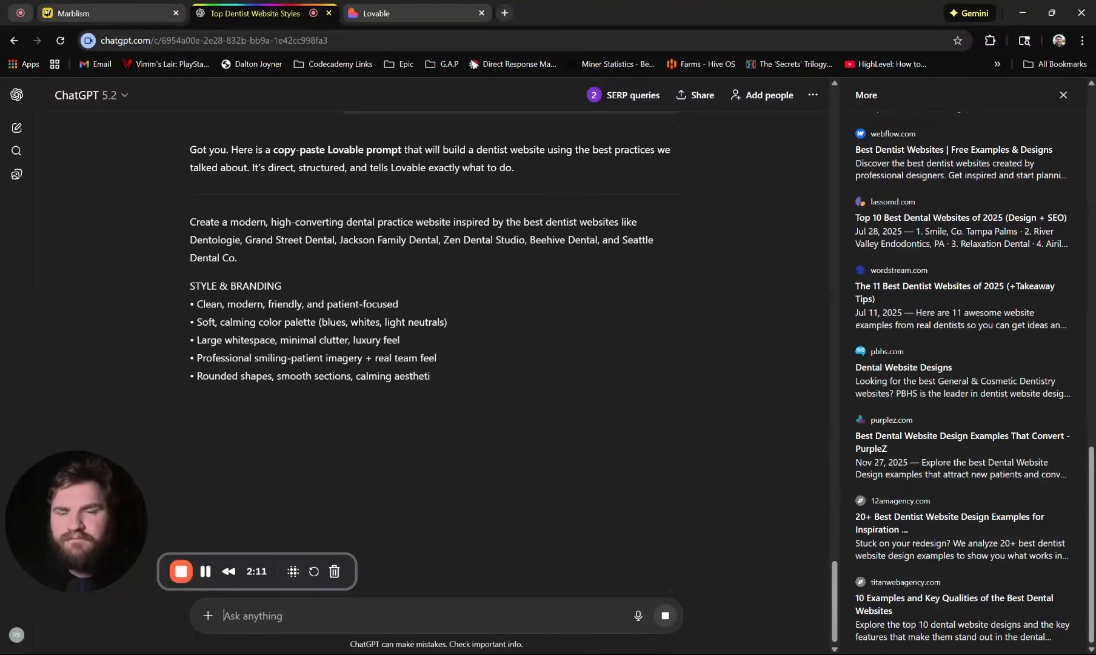
- Copy the generated dental website prompt from ChatGPT, switch to Lovable and submit it as a new project
scroll(182, 160, "down", 1)
left_click_drag(182, 161, 444, 335)
key("ctrl+c")
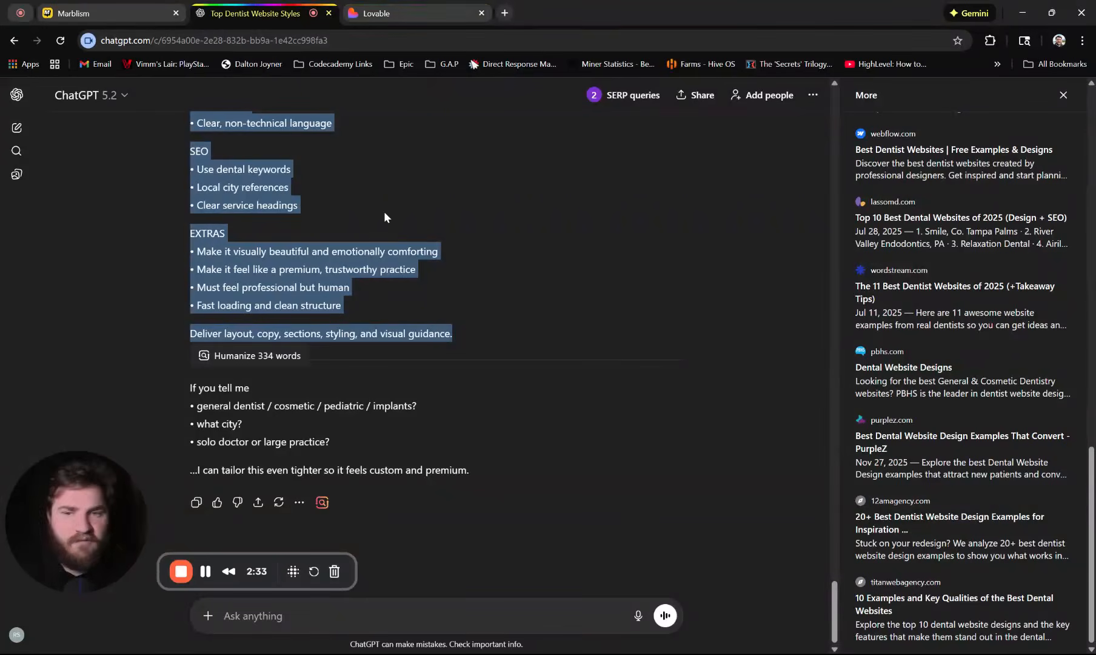
left_click(428, 6)
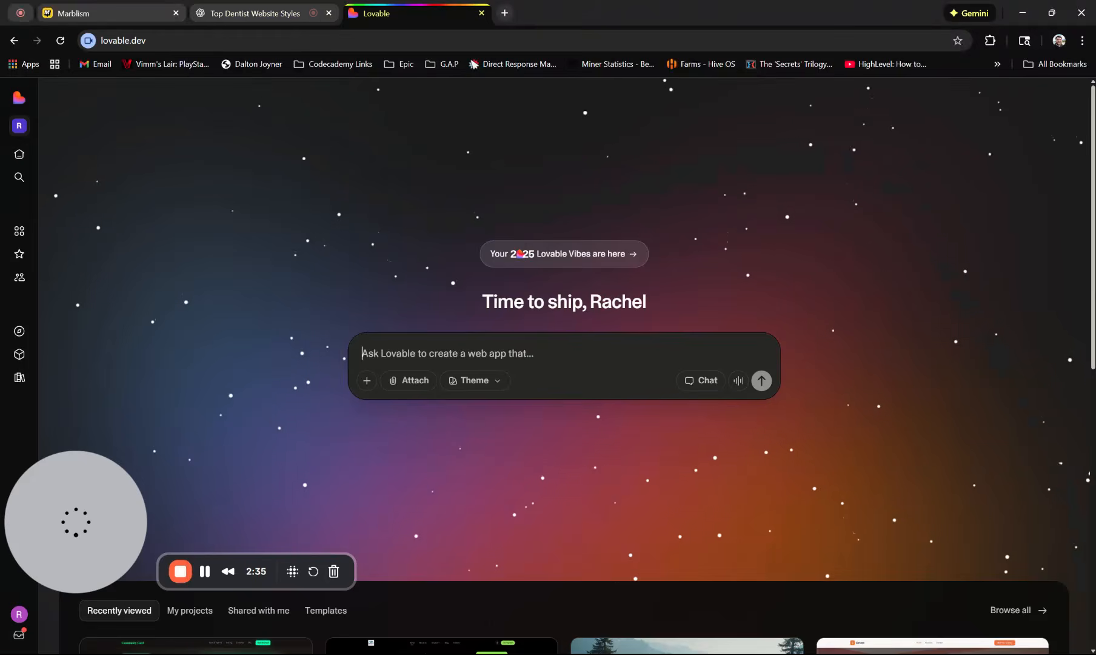
key("ctrl+v")
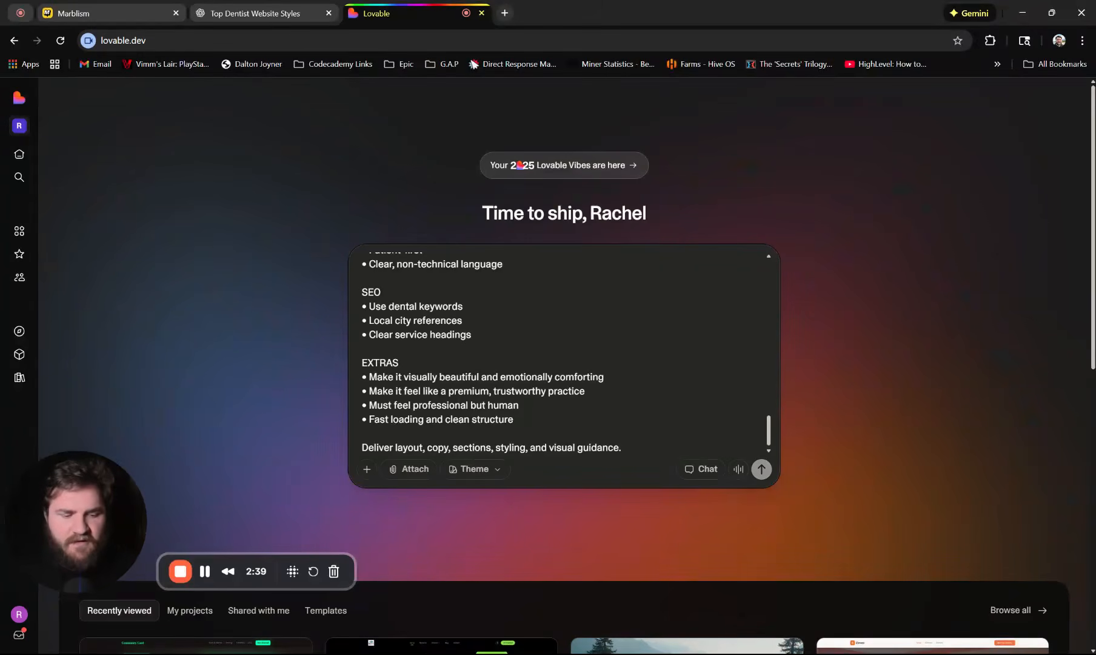
key("Return")
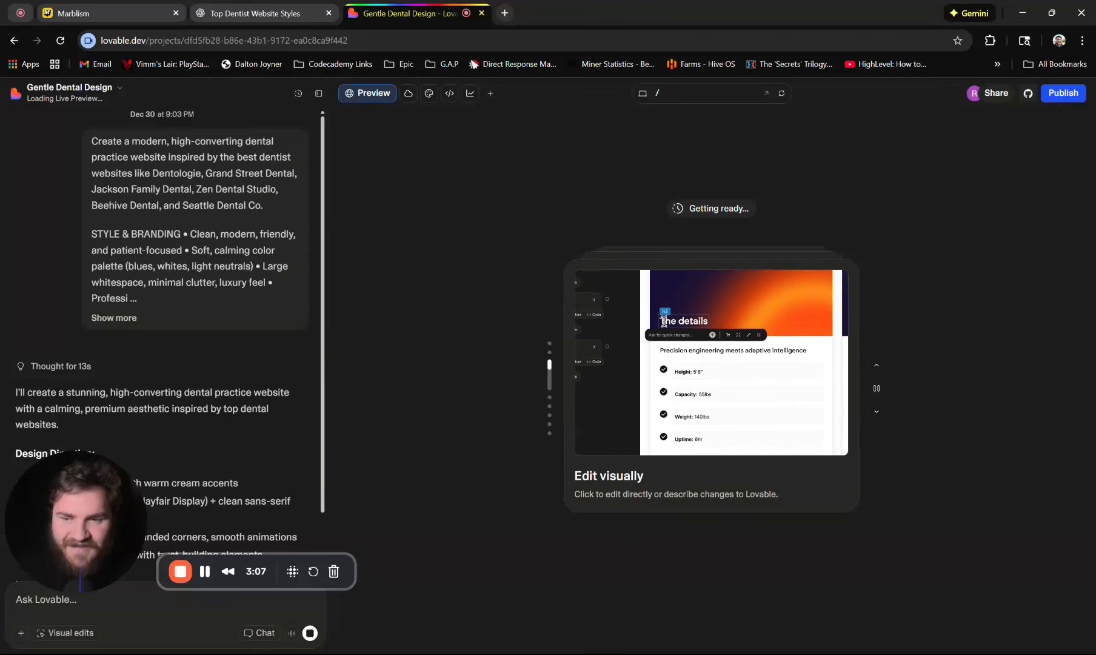
- Open the generated dental website's preview in its own browser tab and examine the hero and the highlights below it
scroll(257, 377, "down", 2)
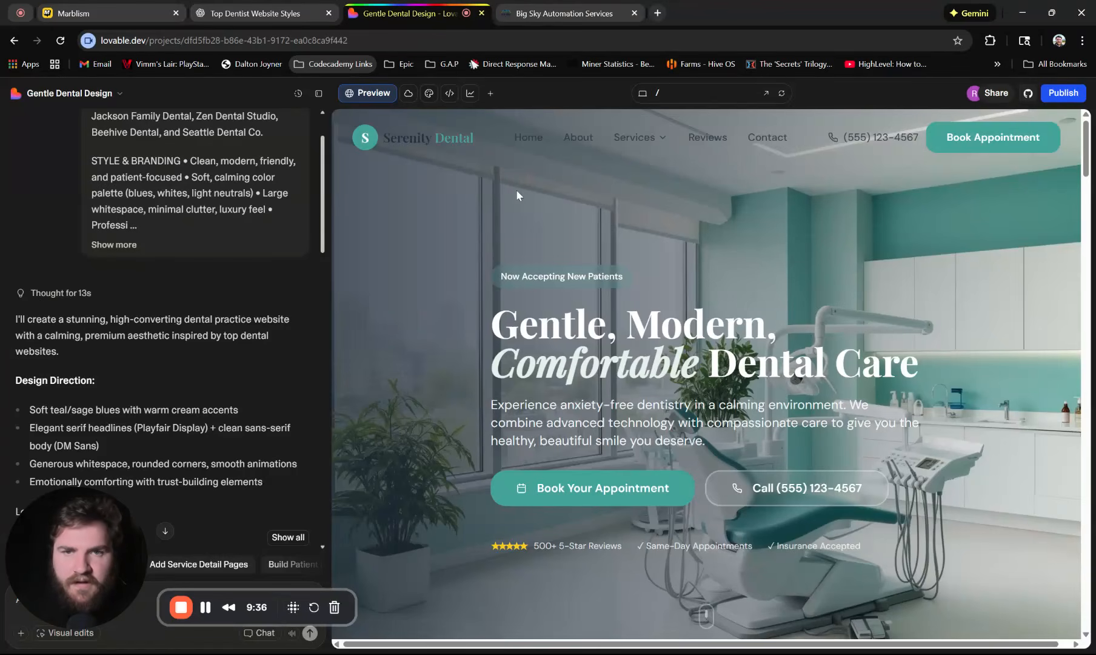
left_click(765, 94)
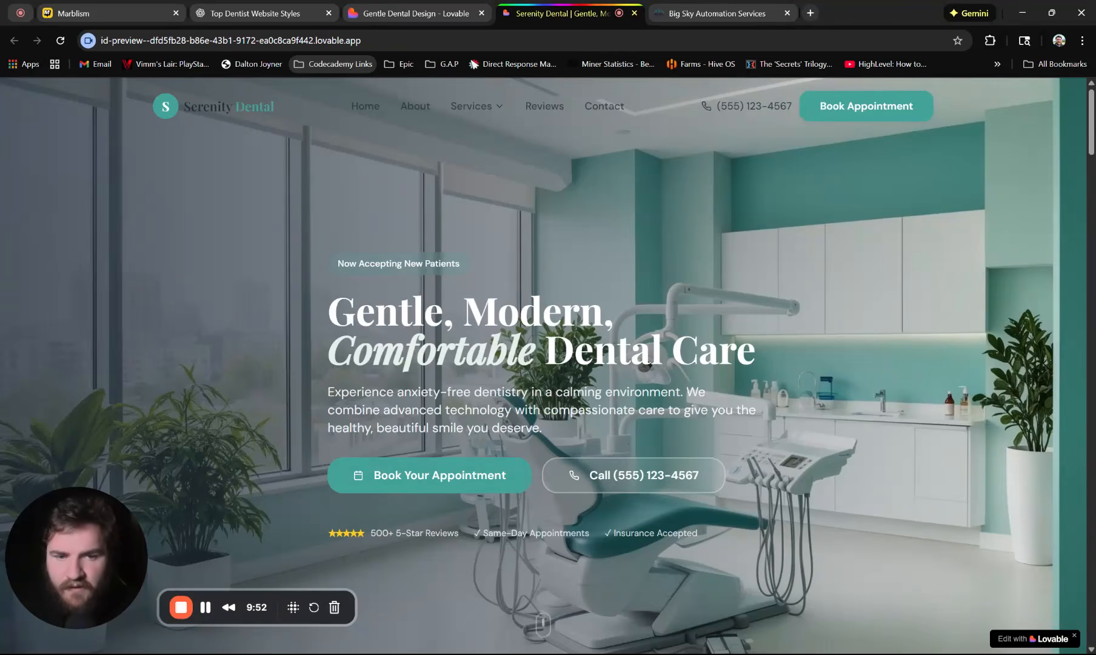
scroll(631, 506, "down", 2)
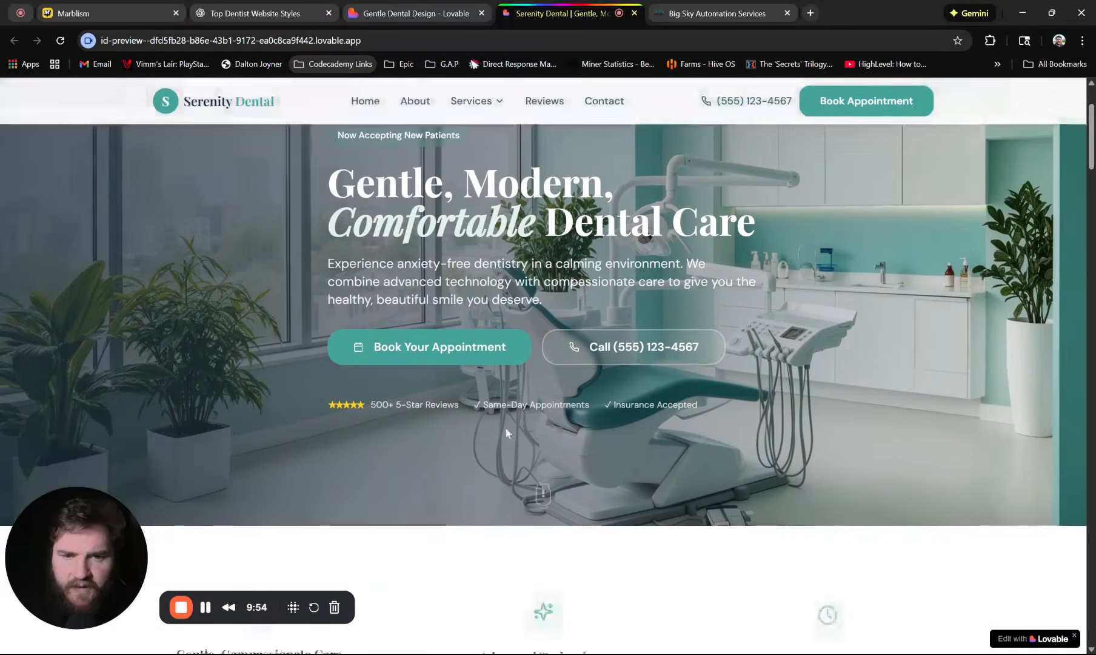
left_click_drag(311, 401, 444, 416)
left_click(483, 412)
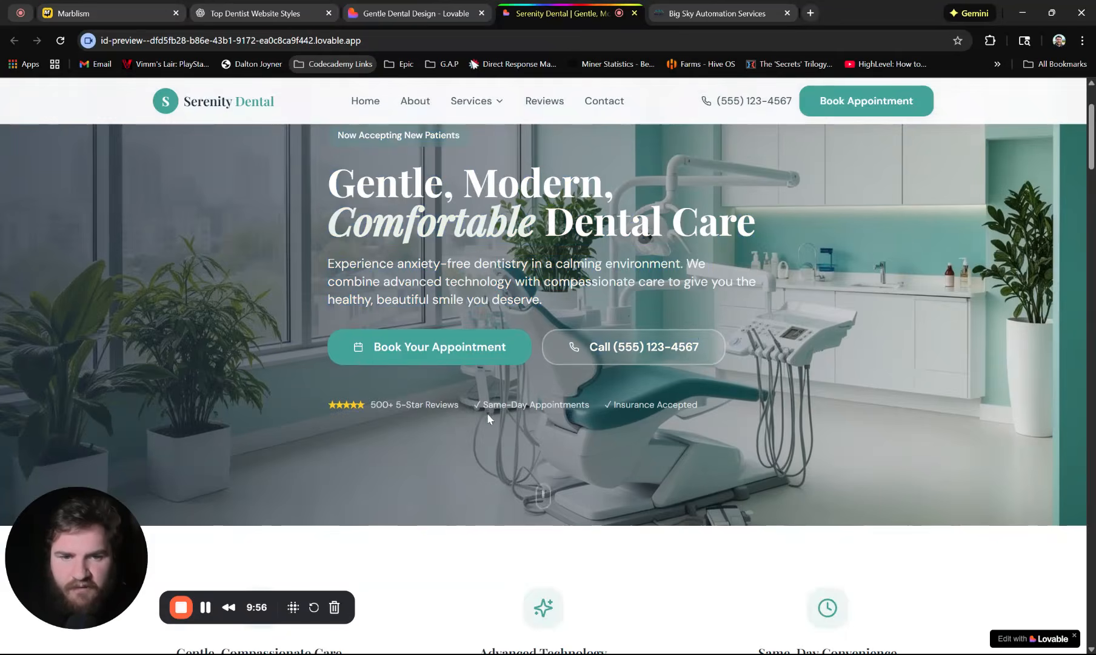
scroll(483, 411, "down", 4)
scroll(406, 411, "down", 1)
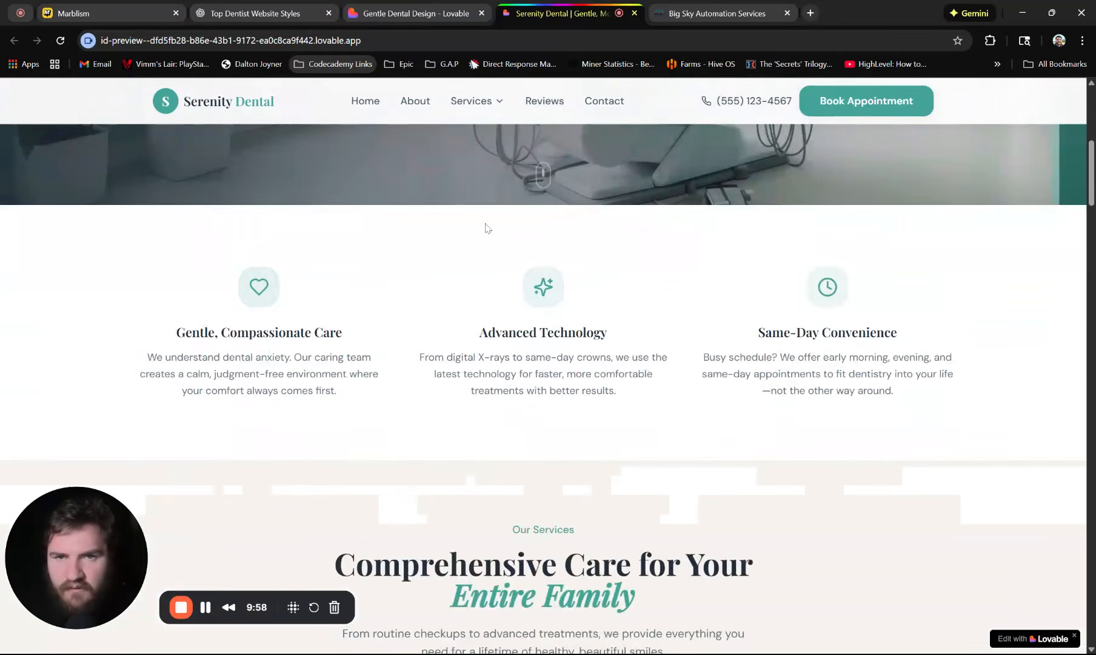
- Examine the dental website's services, patient reviews, dentist profile, why-choose-us, patient resources and contact sections
scroll(640, 338, "down", 10)
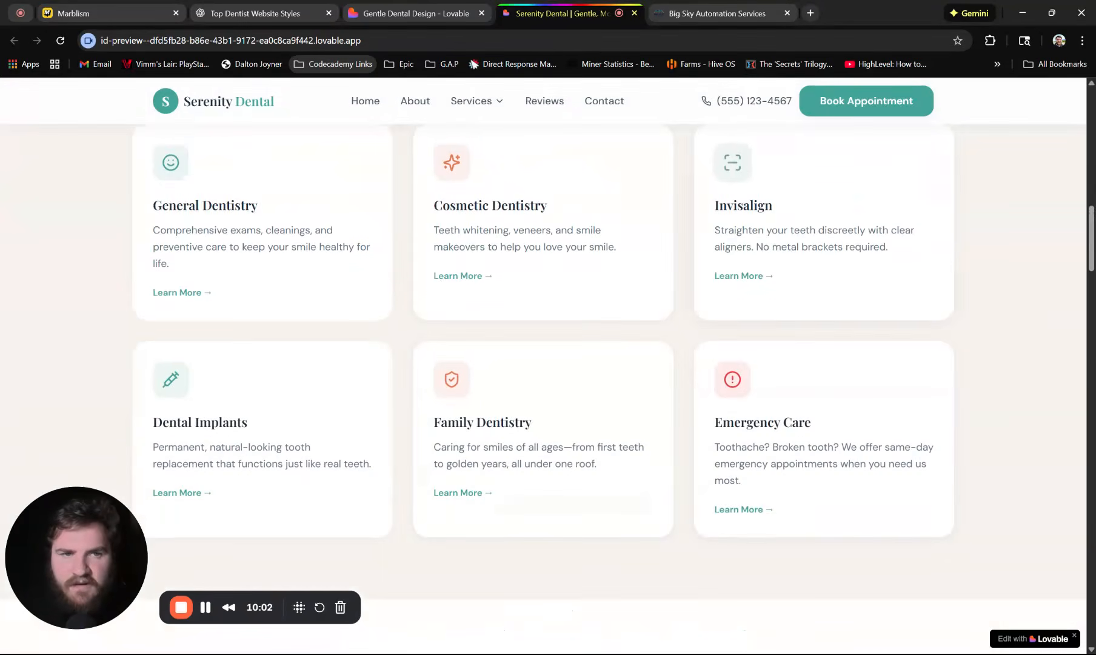
scroll(756, 343, "down", 4)
scroll(755, 343, "down", 12)
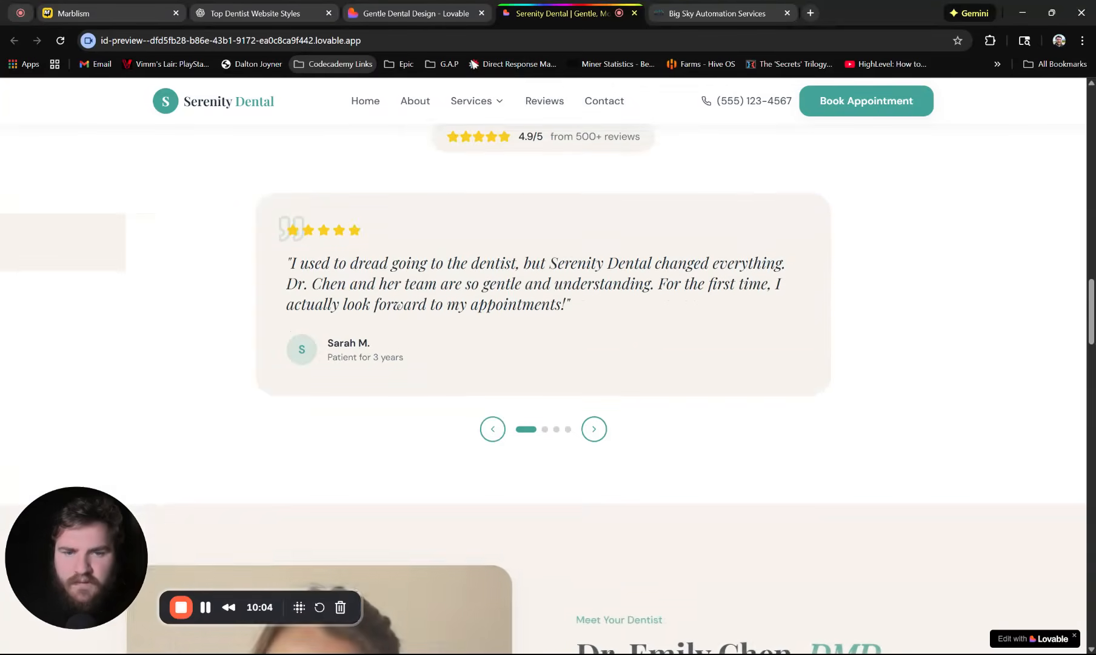
scroll(560, 437, "down", 2)
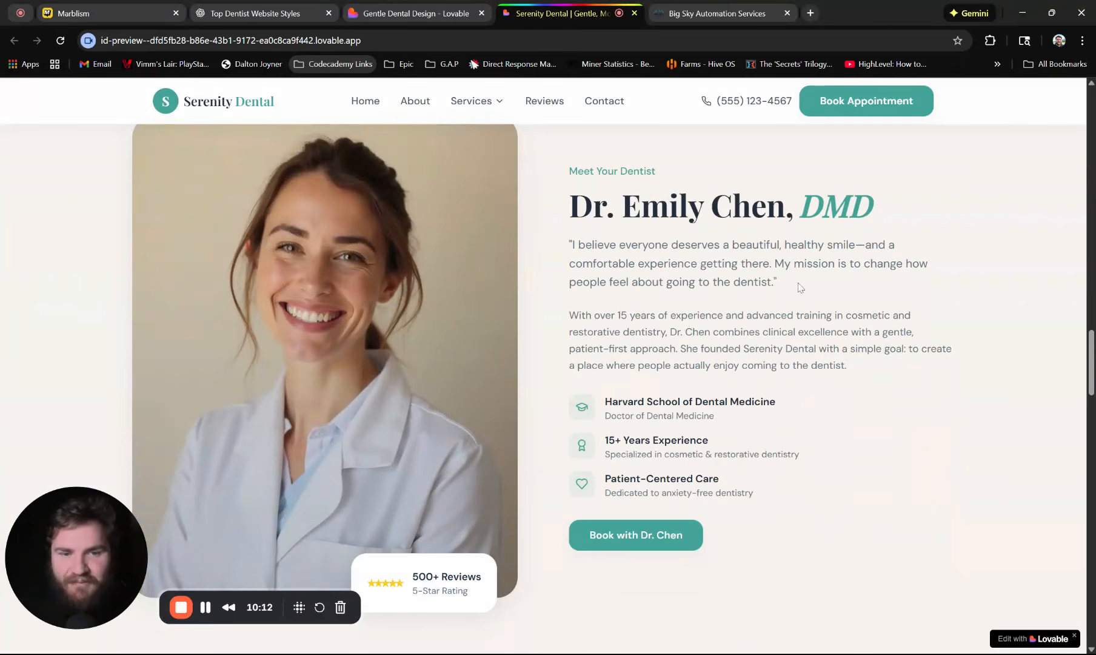
scroll(576, 213, "down", 6)
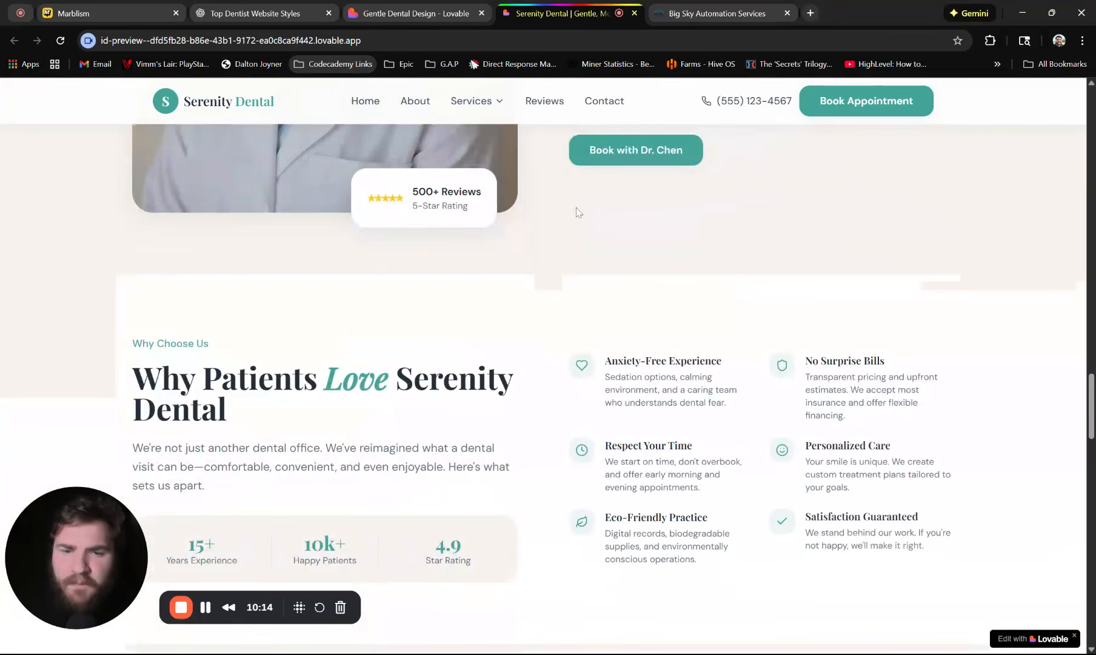
scroll(576, 213, "down", 3)
scroll(562, 215, "down", 12)
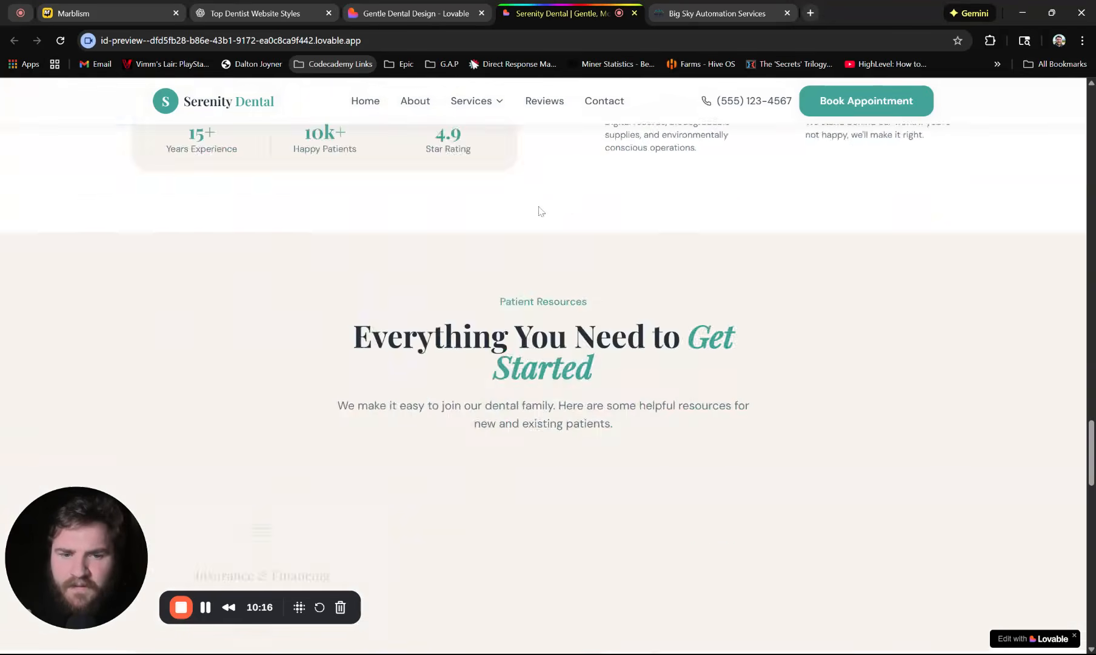
scroll(563, 245, "down", 5)
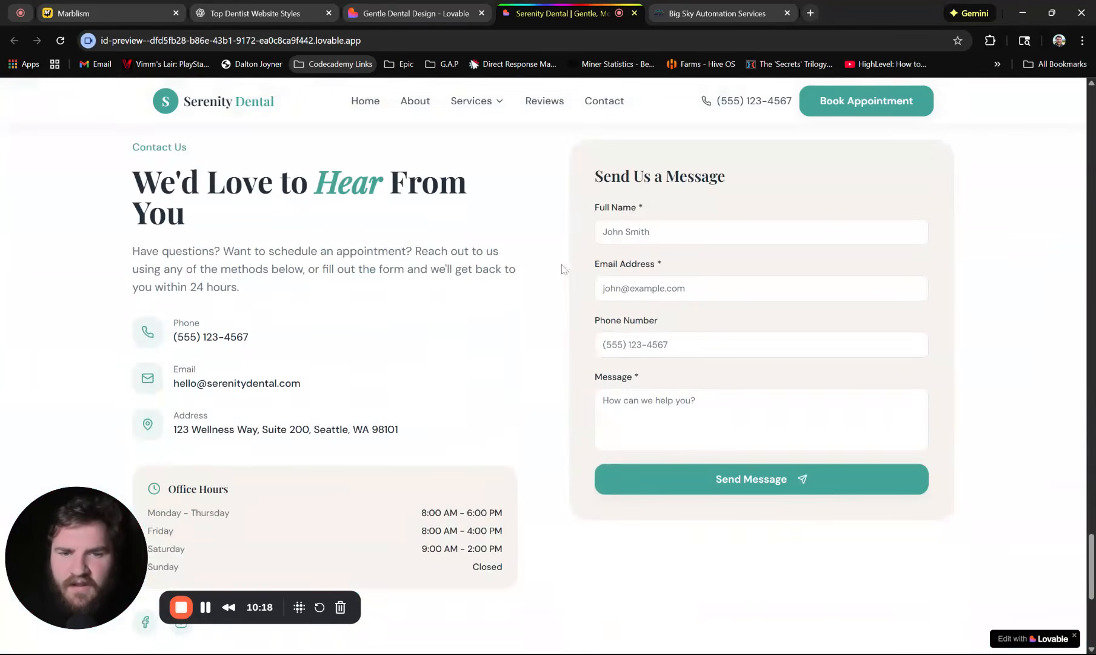
- Check the dental website's Contact link, review the hero again, dismiss the Lovable badge and close the preview
scroll(534, 264, "up", 1)
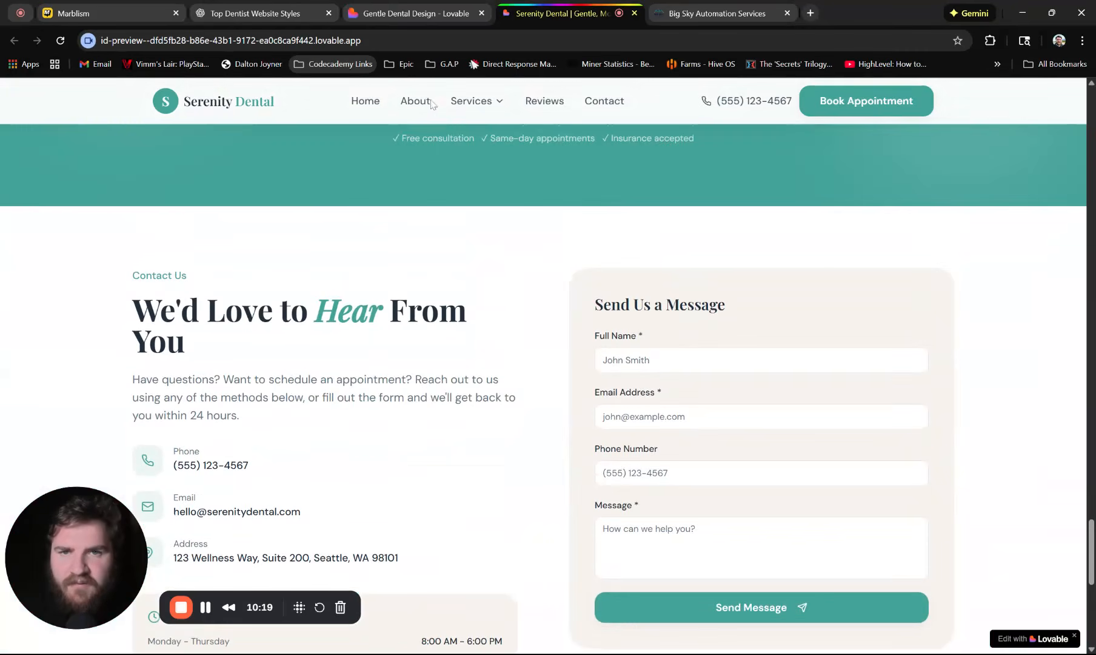
left_click(592, 103)
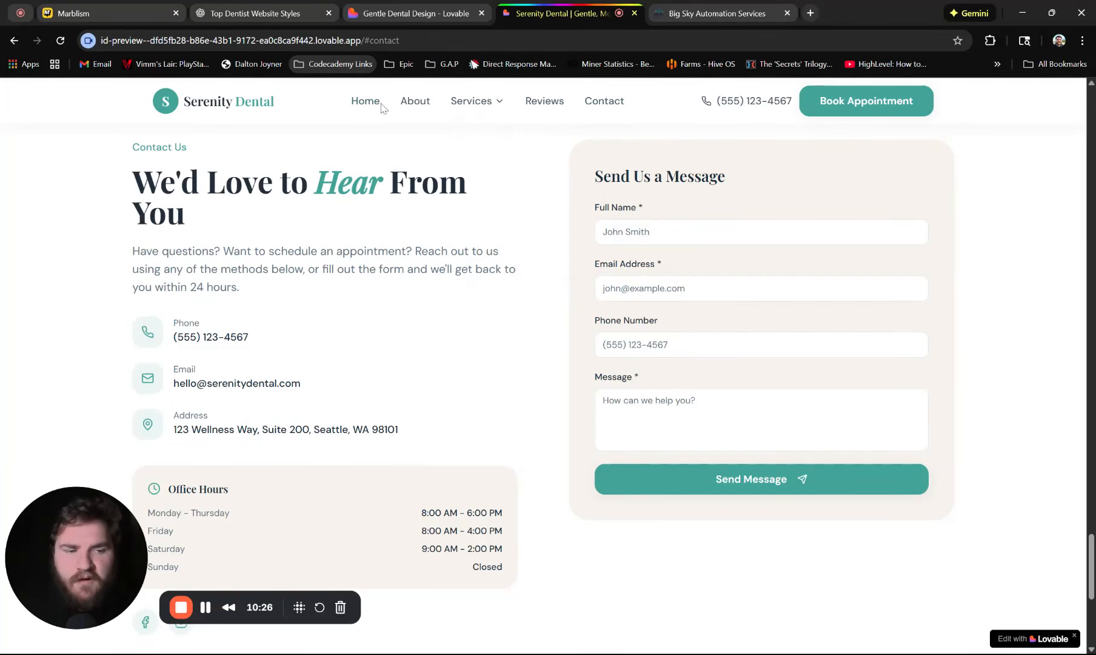
scroll(518, 424, "up", 15)
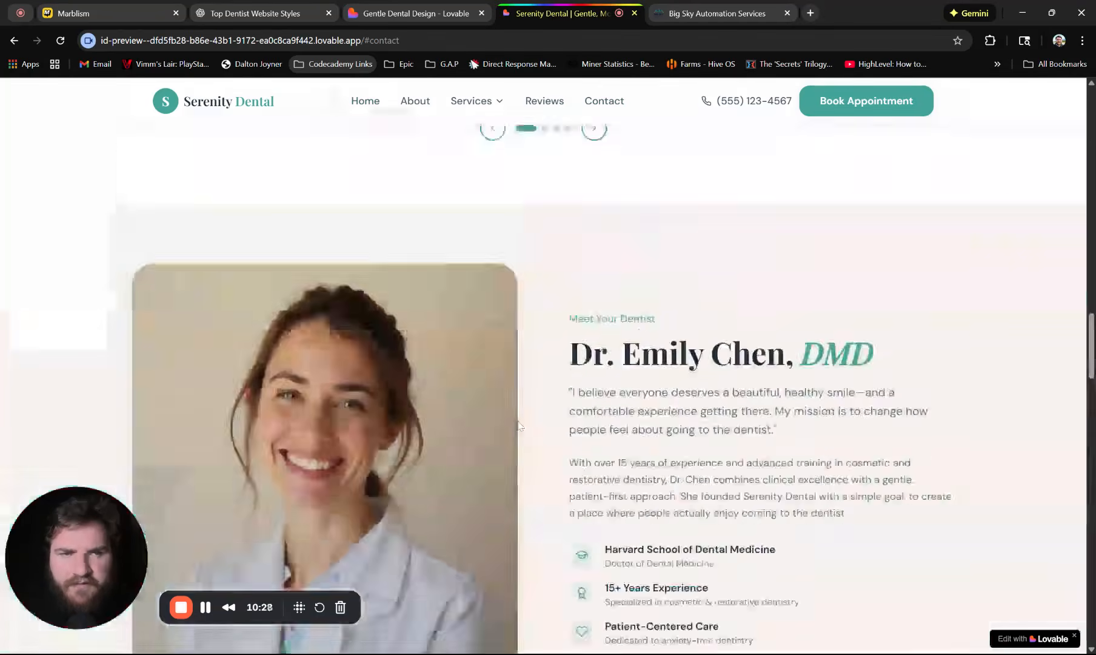
scroll(518, 425, "up", 10)
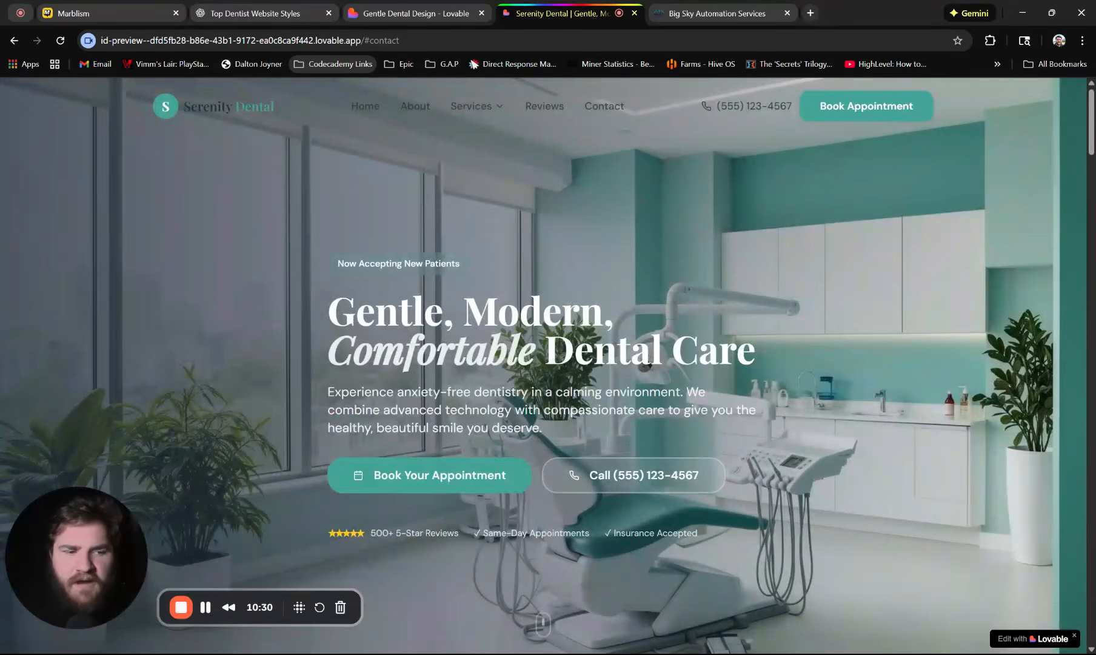
left_click(1074, 635)
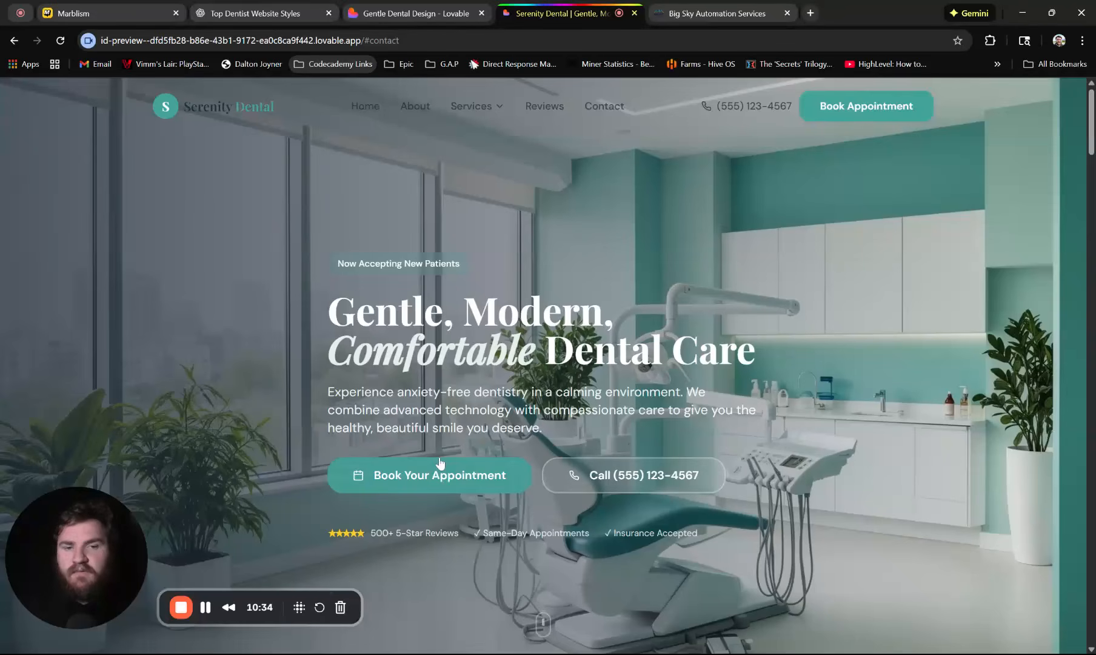
middle_click(574, 3)
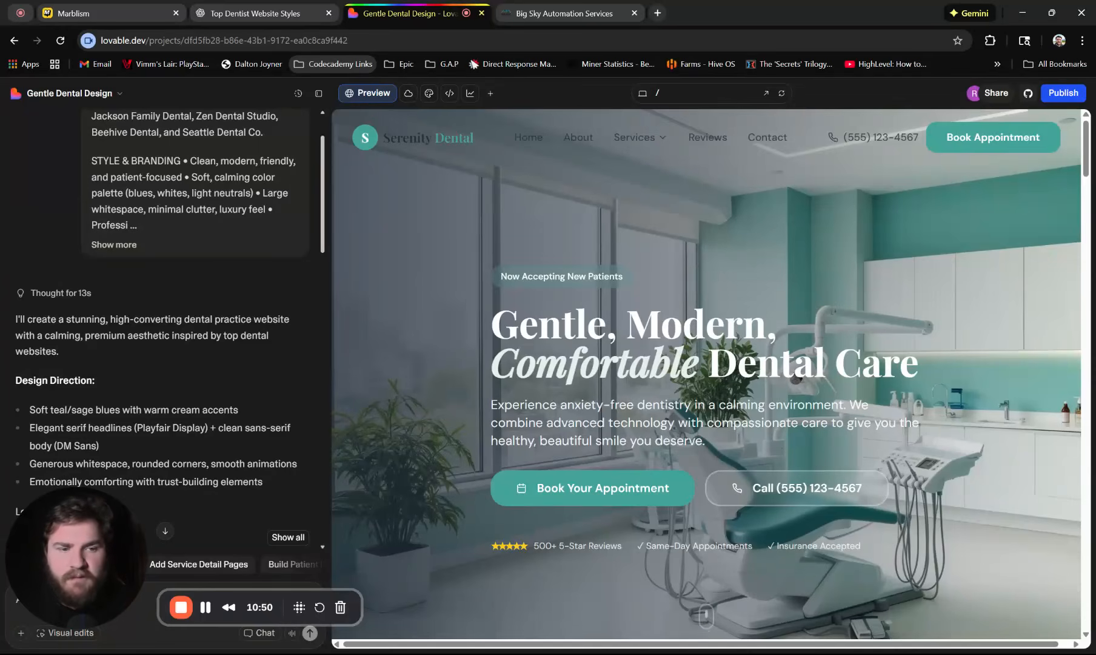
- Switch to Big Sky Automation Services and create a new website chat widget of the SMS / Email Chat type
left_click(549, 8)
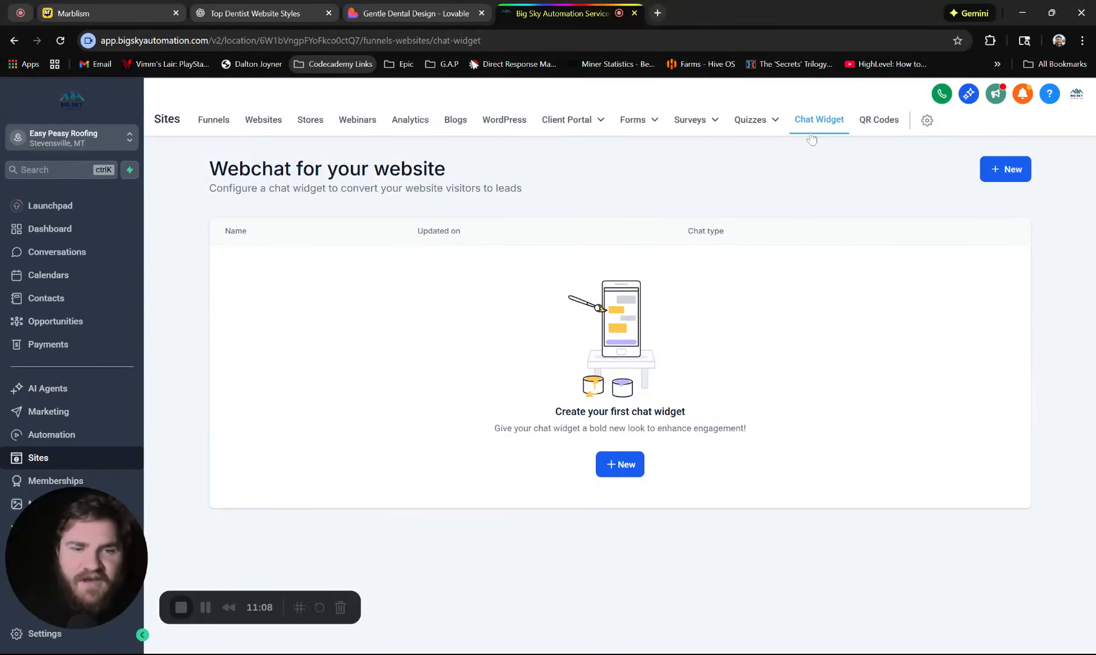
left_click(1003, 181)
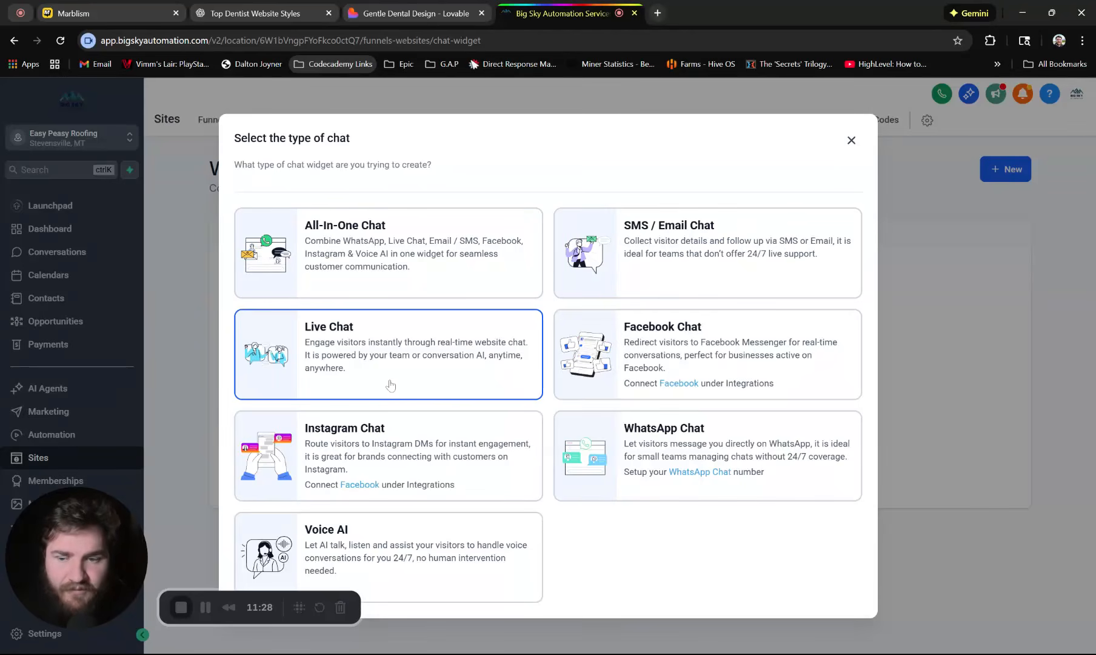
left_click(707, 266)
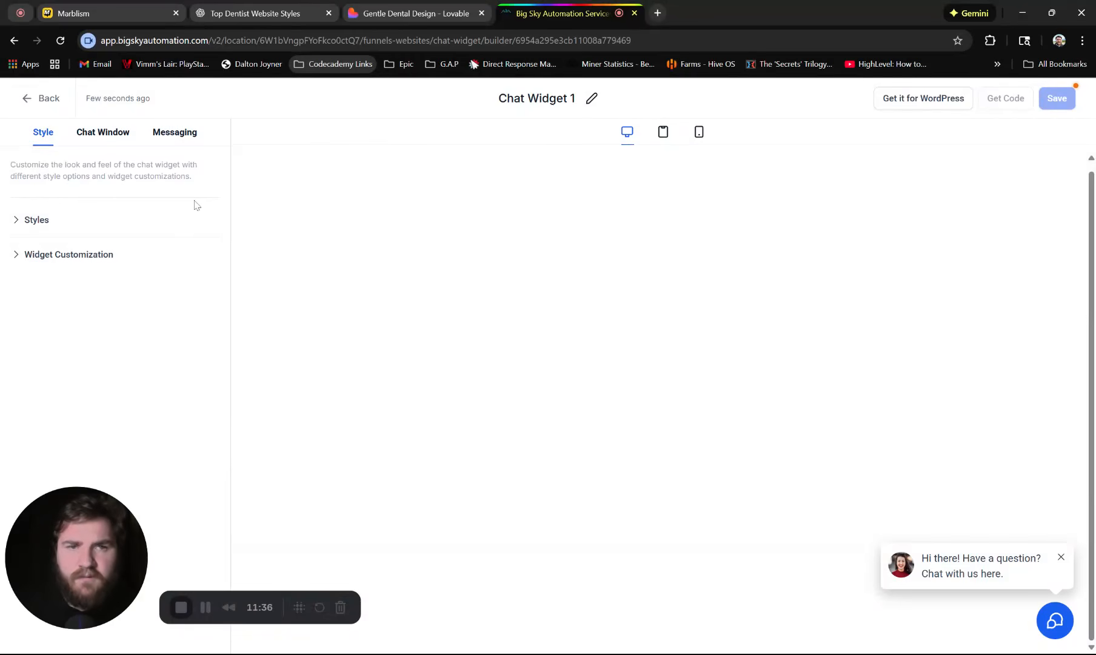
- Give the chat widget the plain chat prompt style without an avatar and the double speech-bubble chat icon
left_click(52, 223)
scroll(105, 316, "down", 1)
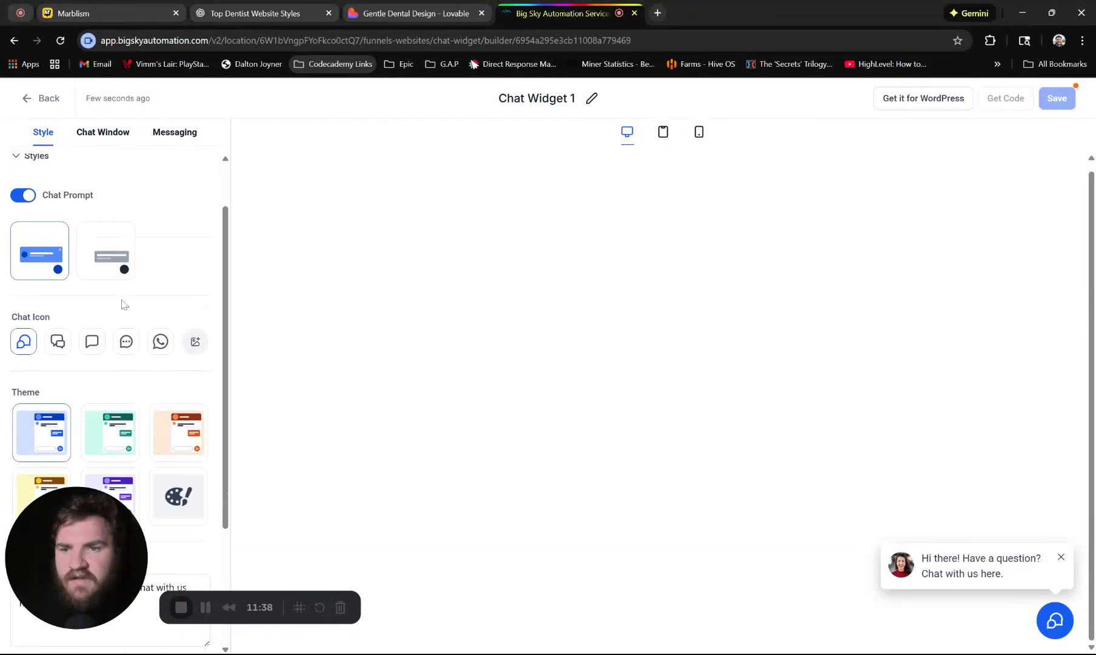
left_click(107, 262)
scroll(154, 313, "down", 1)
left_click(57, 277)
scroll(100, 286, "down", 2)
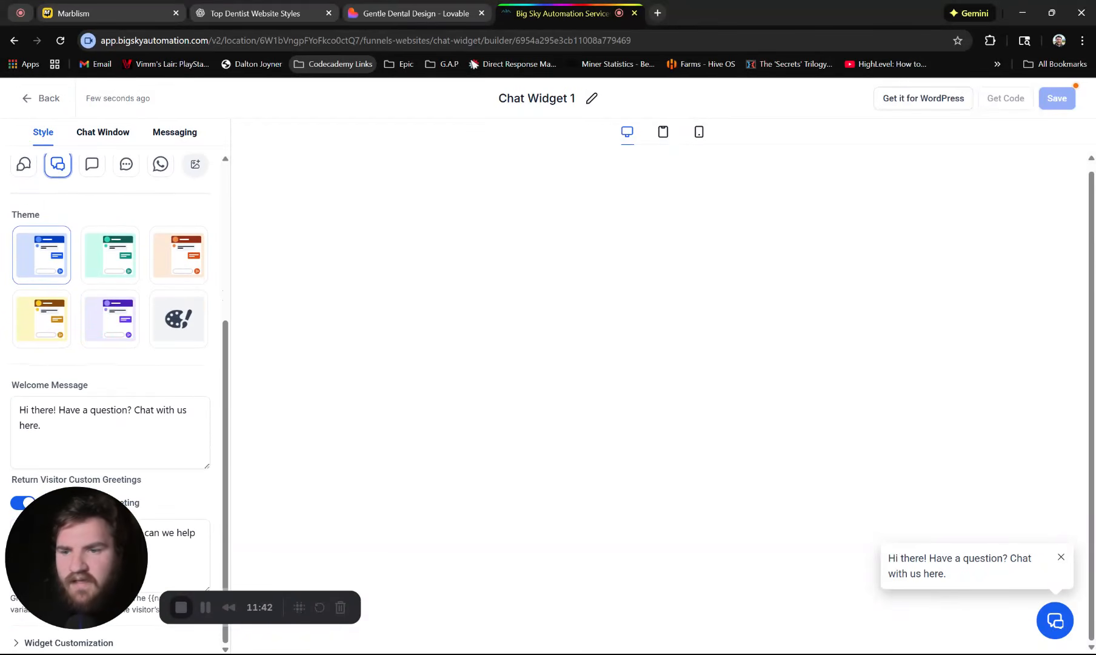
- Examine the widget's title and intro, additional options and acknowledgement message settings, ending back at its style settings
left_click(118, 137)
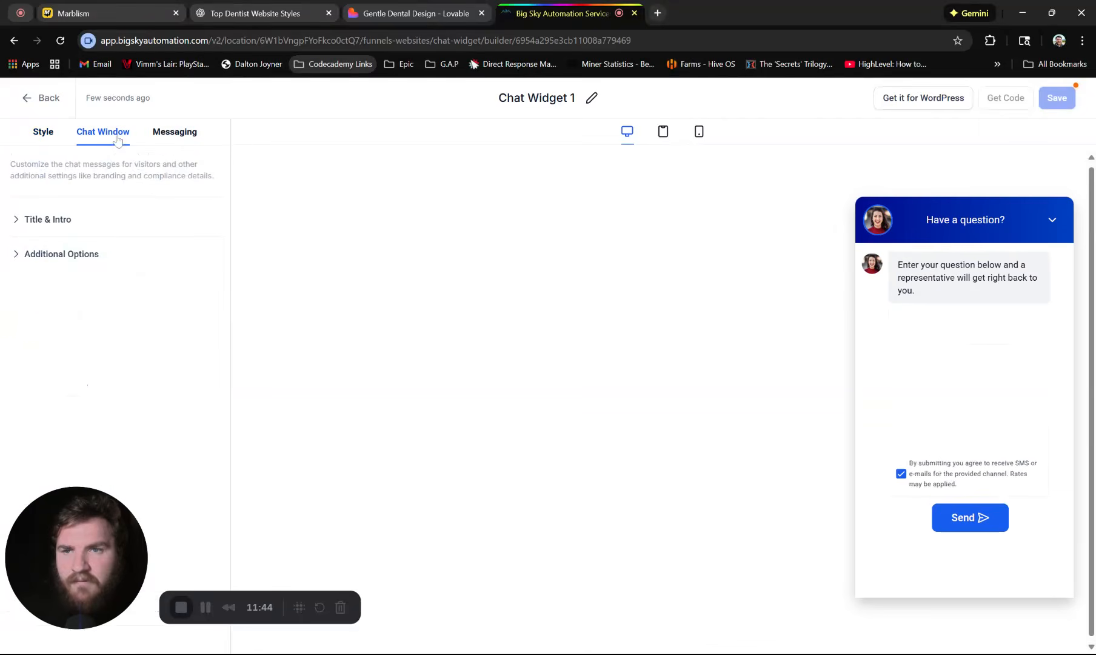
left_click(42, 228)
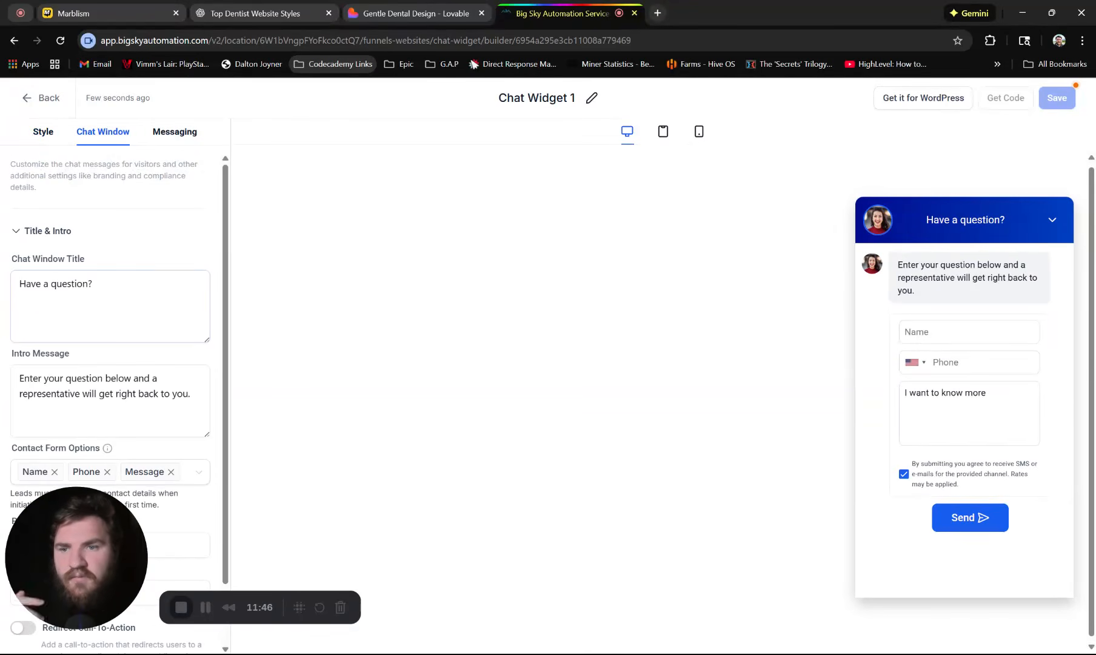
left_click(71, 231)
left_click(61, 254)
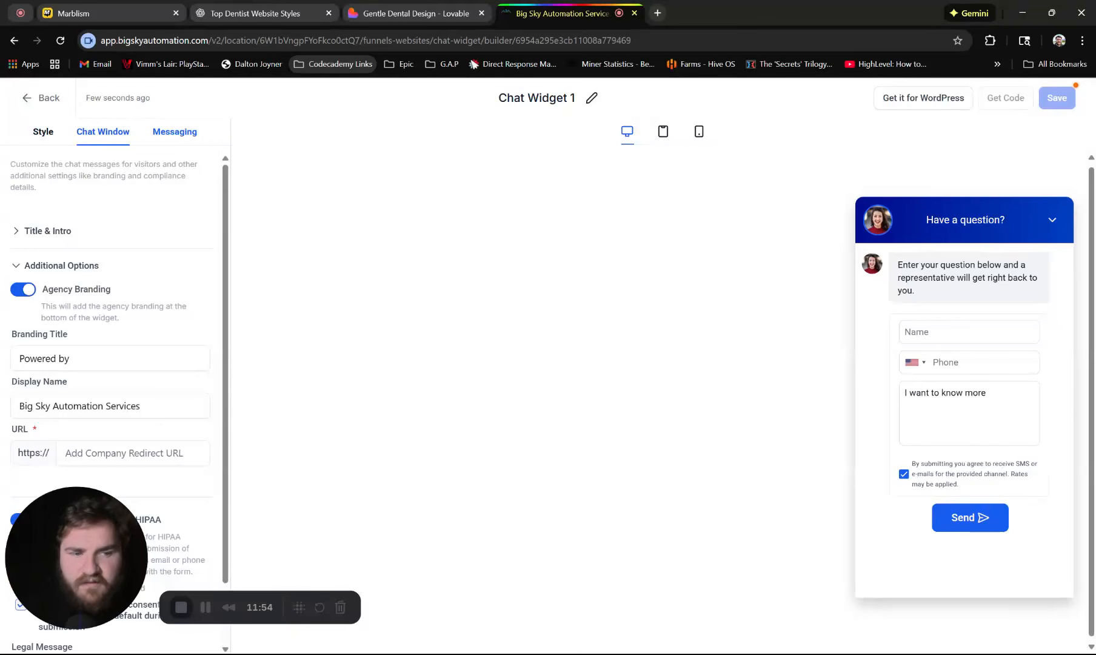
left_click(185, 135)
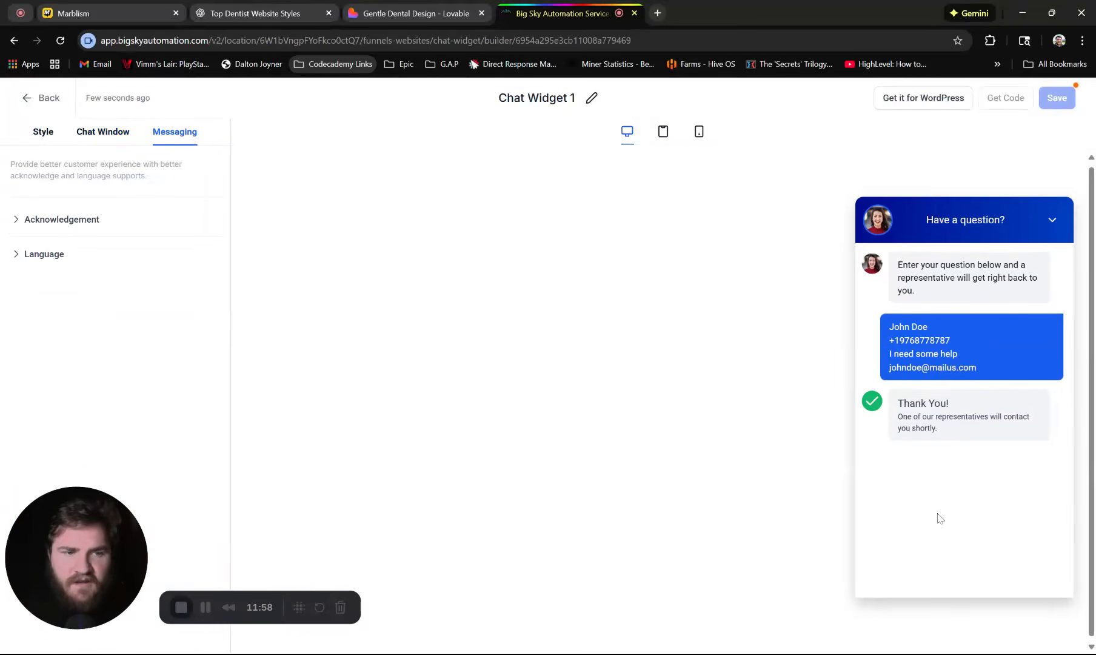
left_click(92, 221)
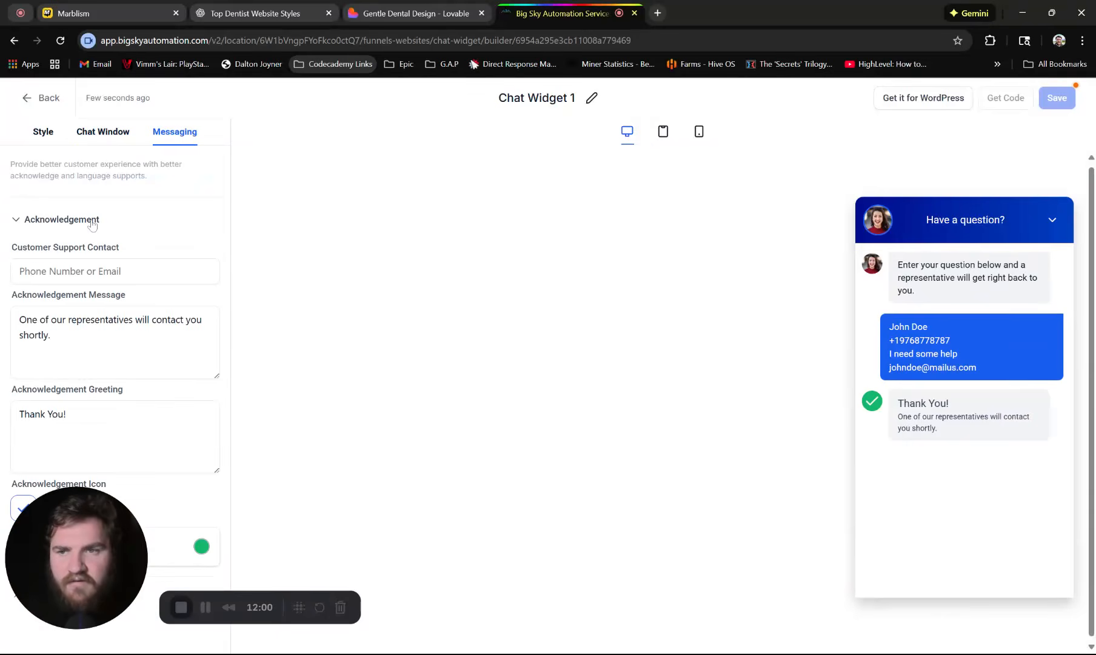
left_click(92, 222)
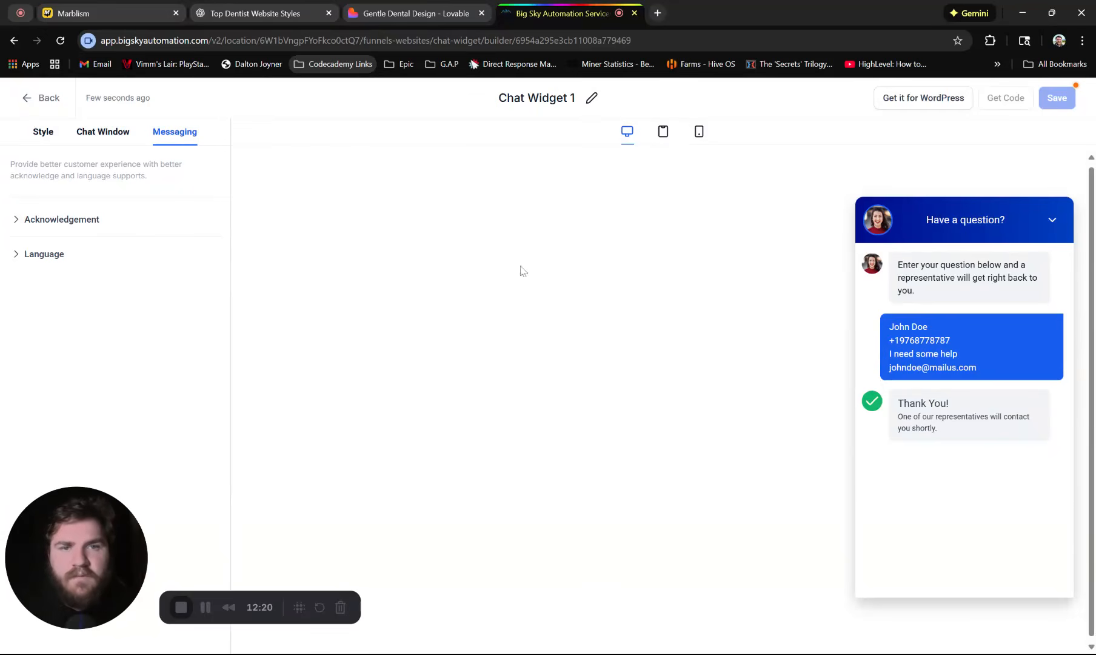
left_click(53, 137)
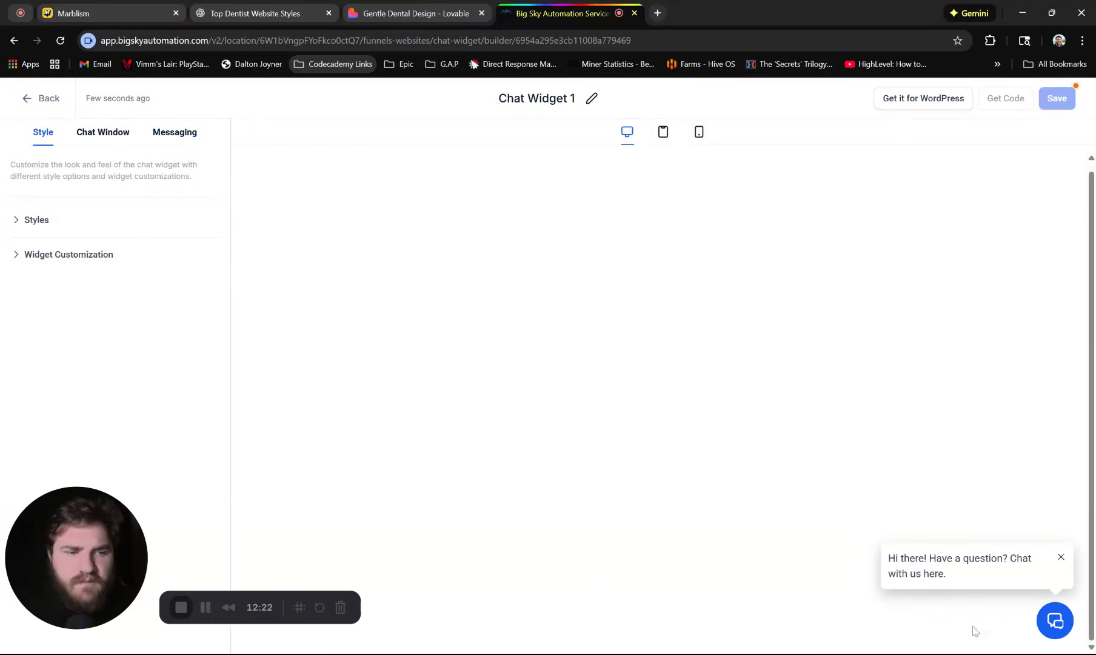
- Rename the chat widget to "donechat widget"
left_click(538, 98)
triple_click(538, 98)
type("chat")
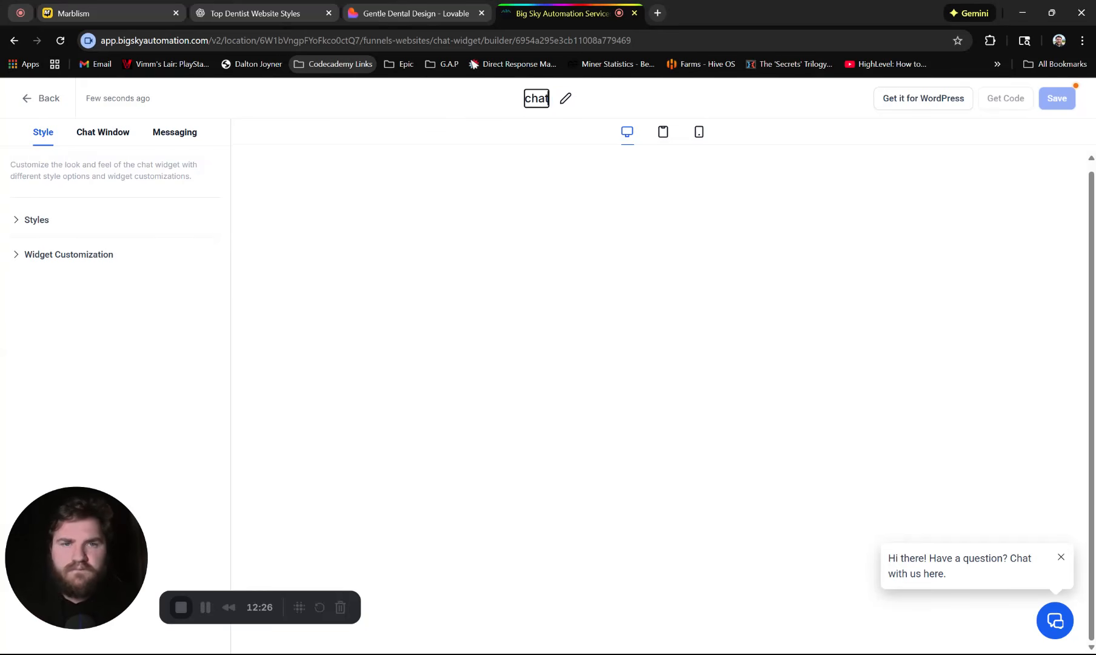
type(" widget")
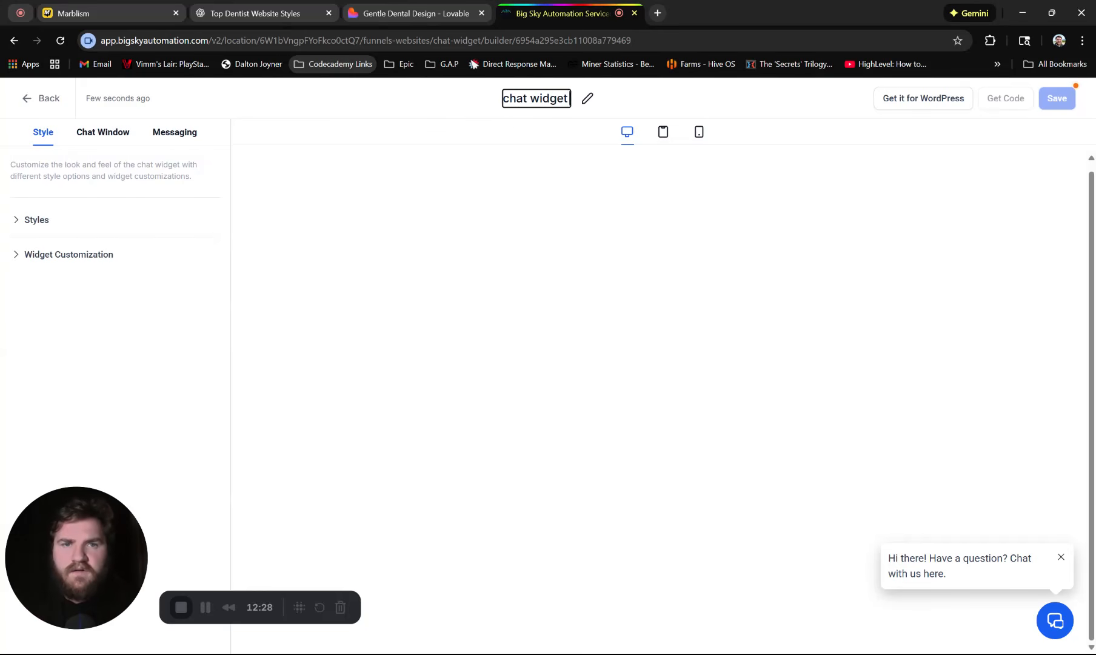
key("Return")
type("done")
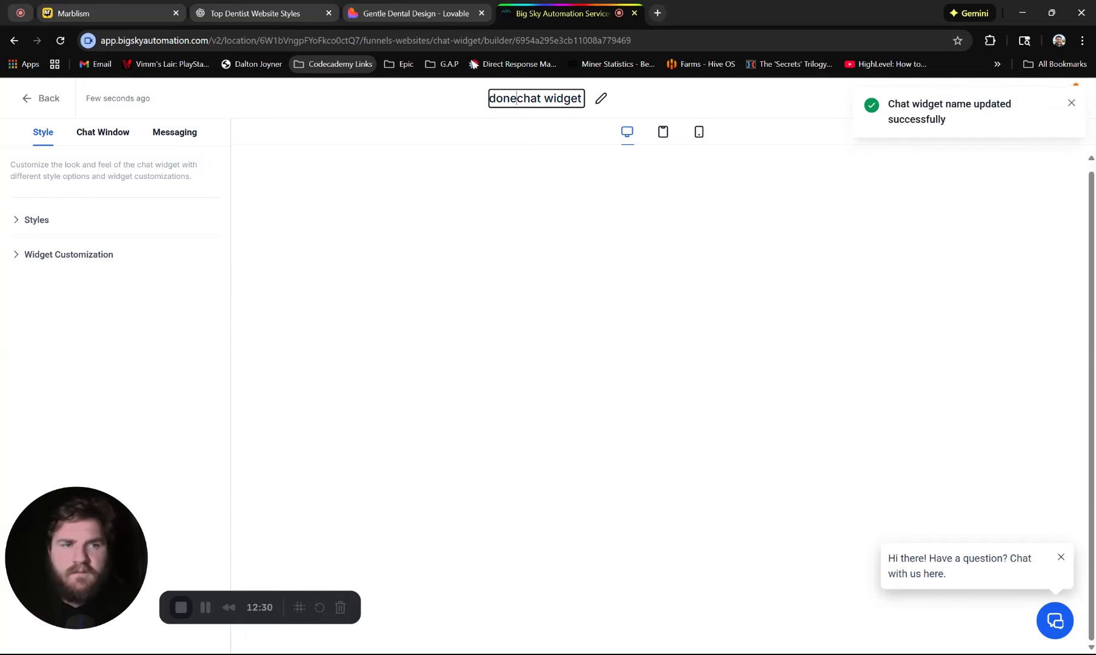
key("Return")
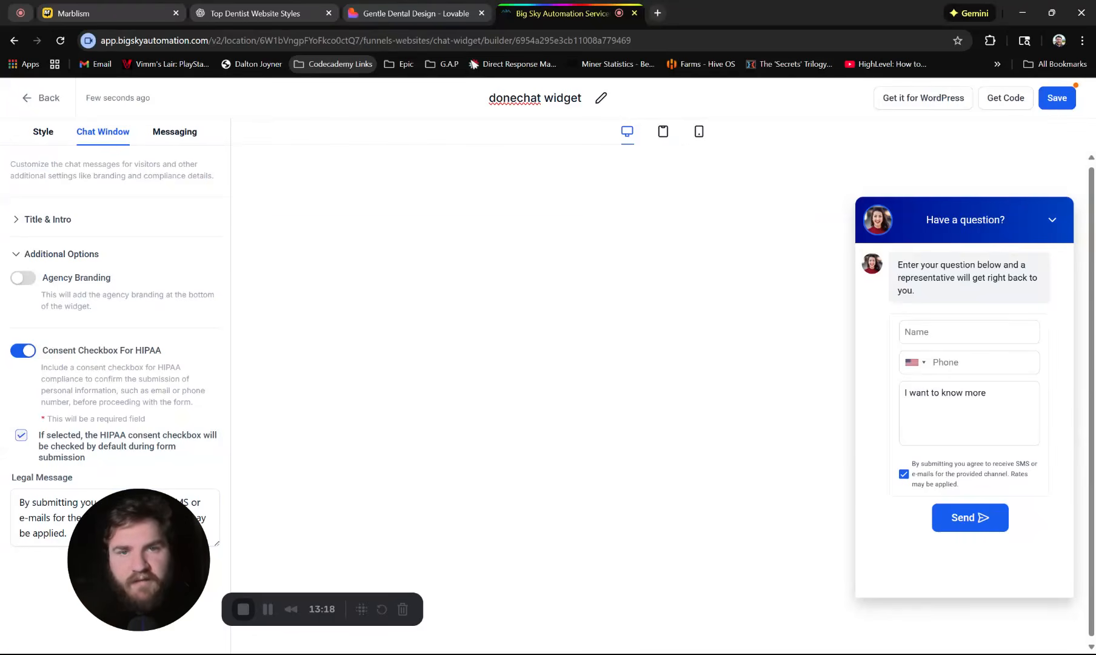
- Save the chat widget and copy its embed script
left_click(1054, 98)
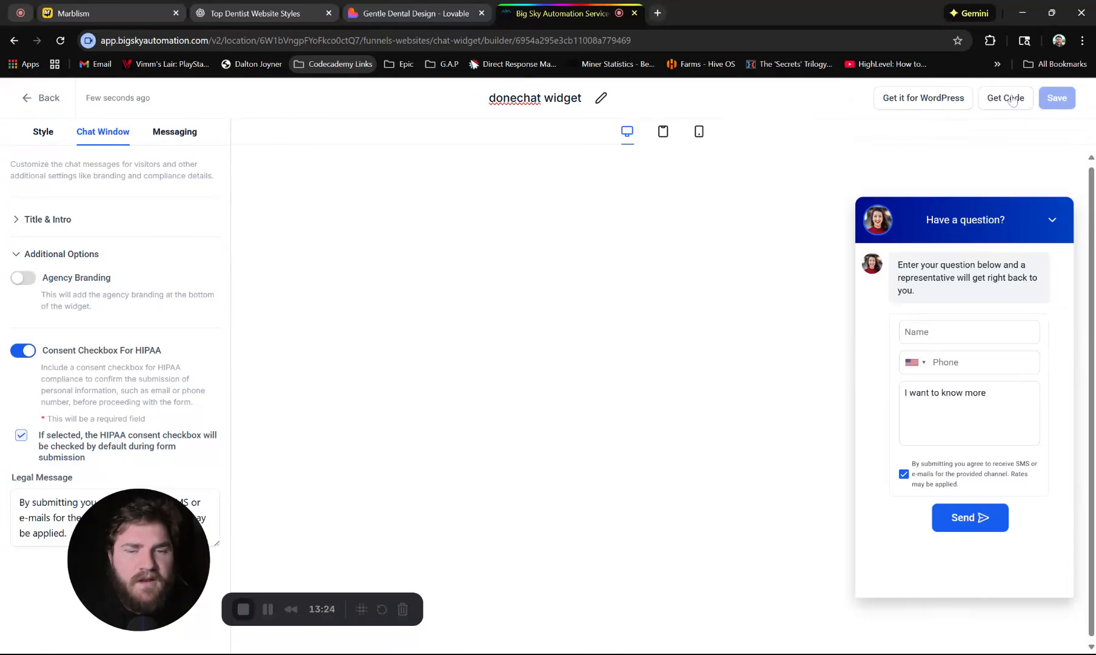
left_click(1013, 100)
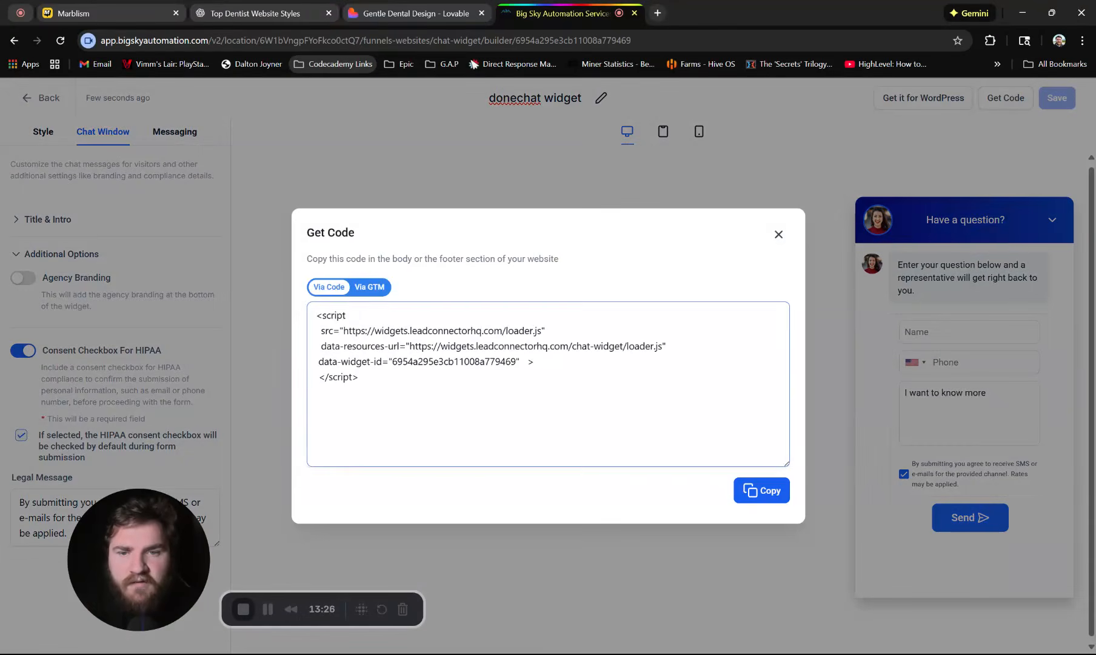
left_click_drag(388, 384, 316, 313)
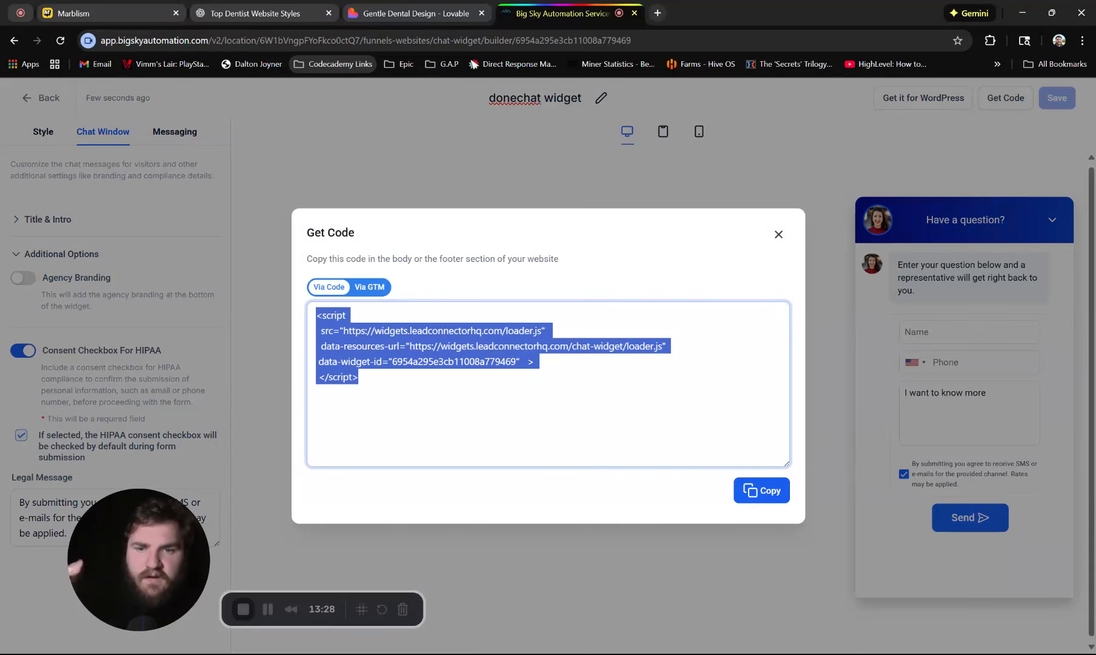
left_click(756, 492)
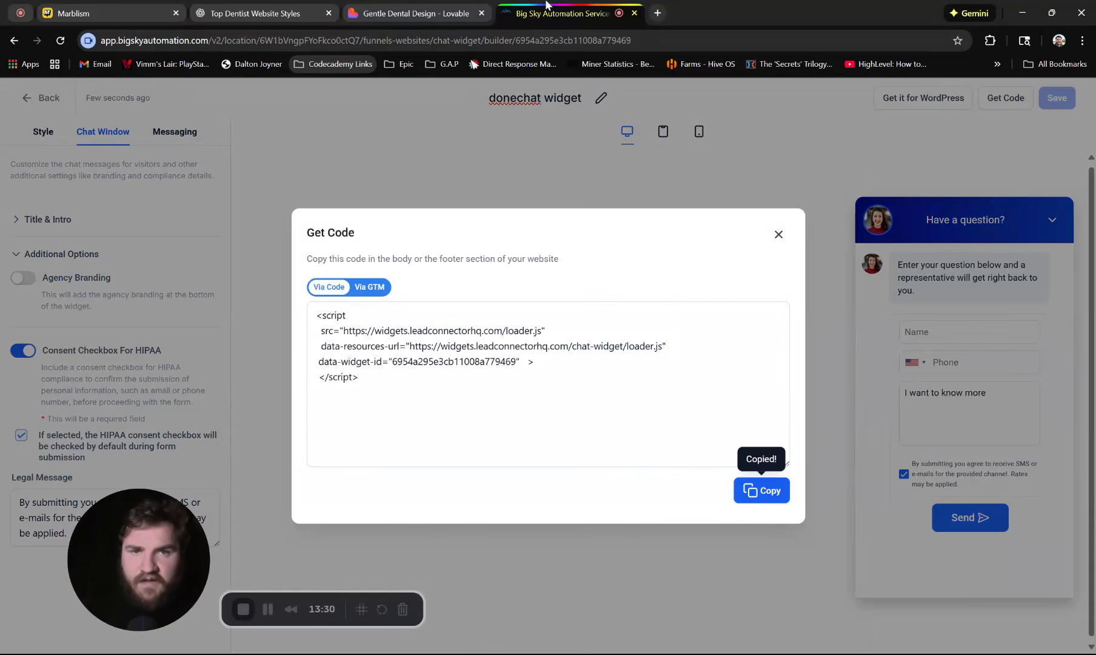
- Switch to Lovable and submit the copied widget script with the instruction "add chat widget" for the dental website
left_click(413, 13)
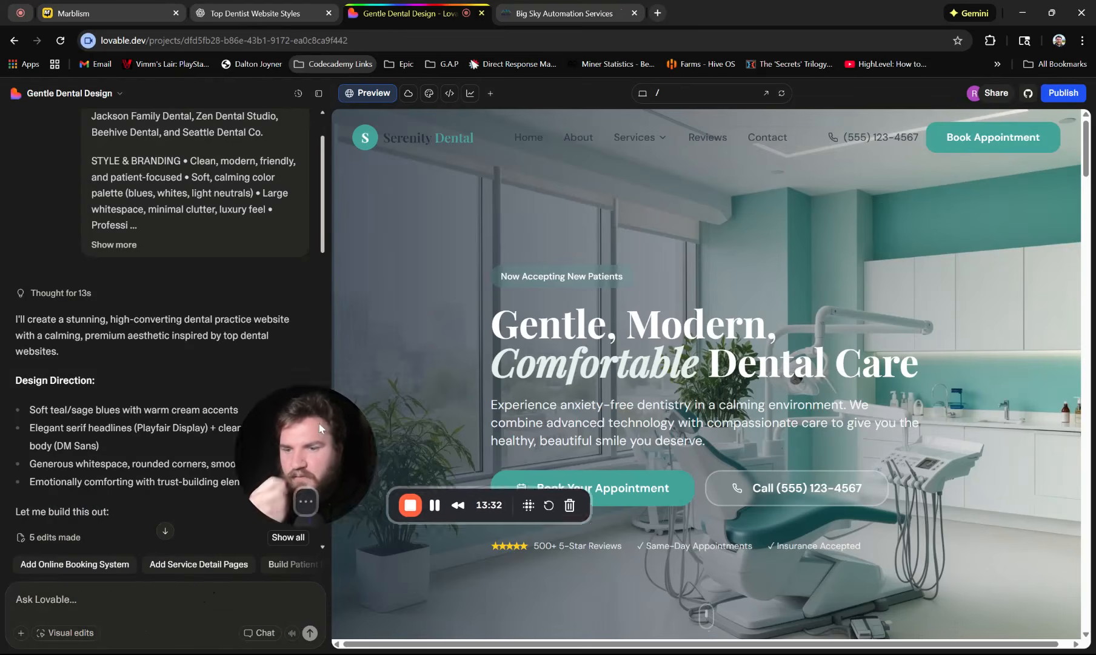
key("ctrl+v")
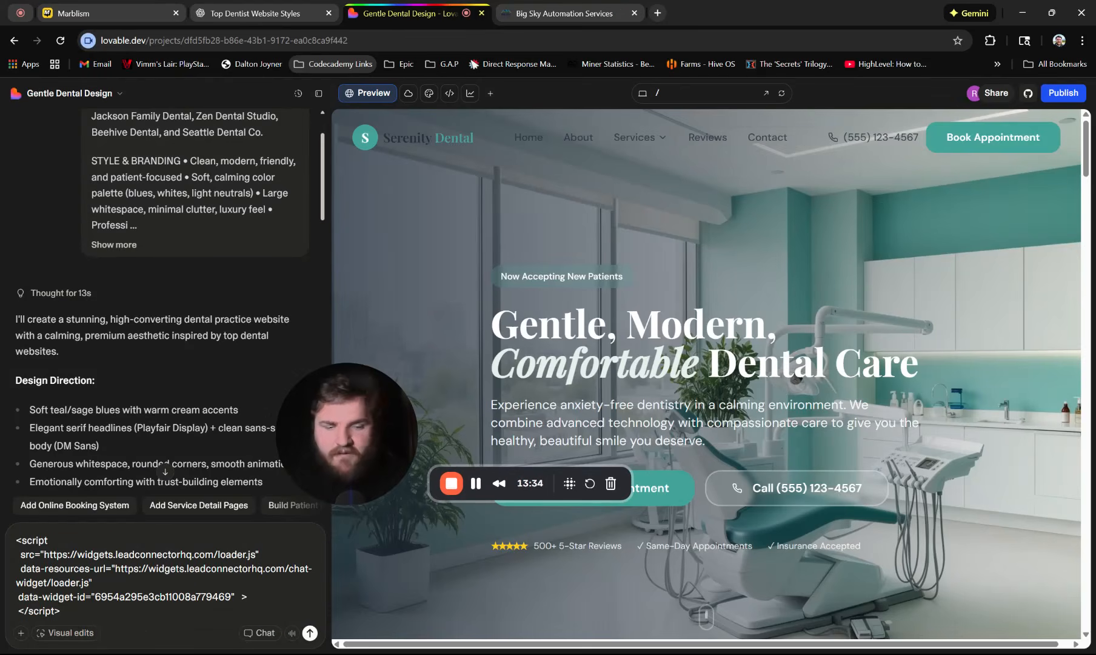
key("shift+Return")
type("add chatr")
key("BackSpace")
type("widget")
key("Return")
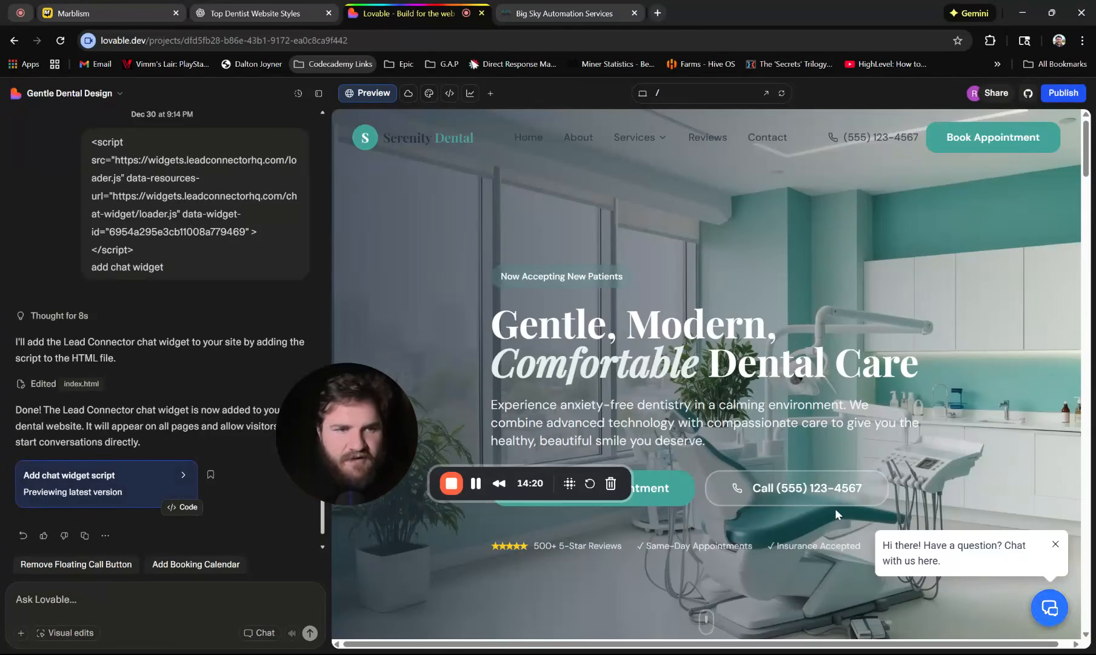
- Open the updated dental website in its own browser tab, try opening and collapsing the chat widget, and close the preview
left_click(767, 94)
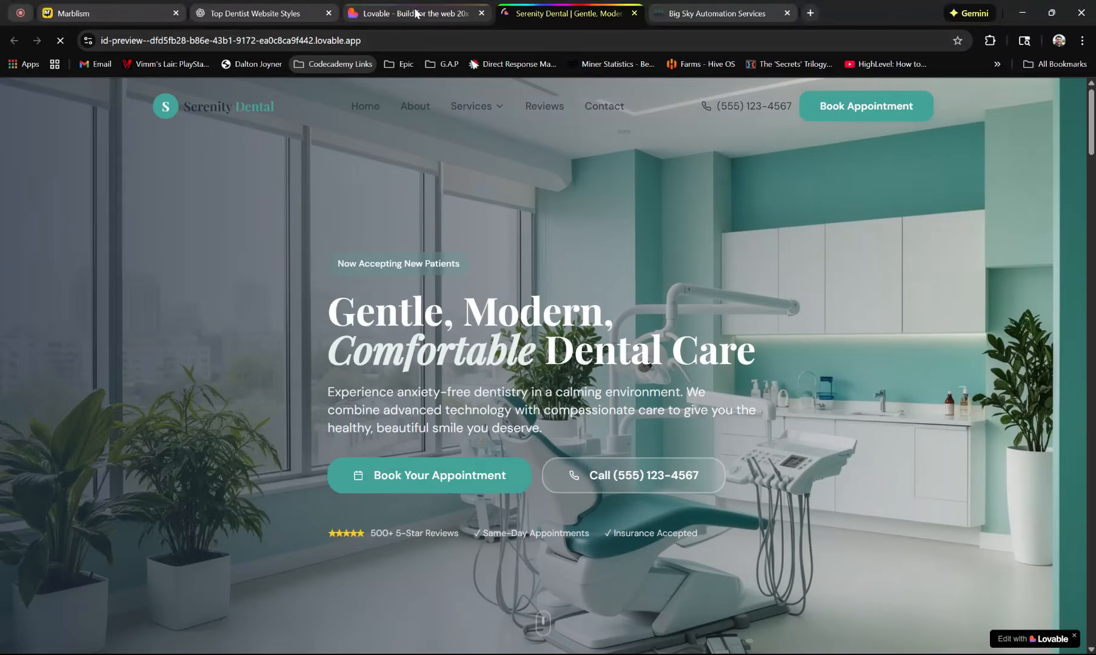
left_click(1054, 622)
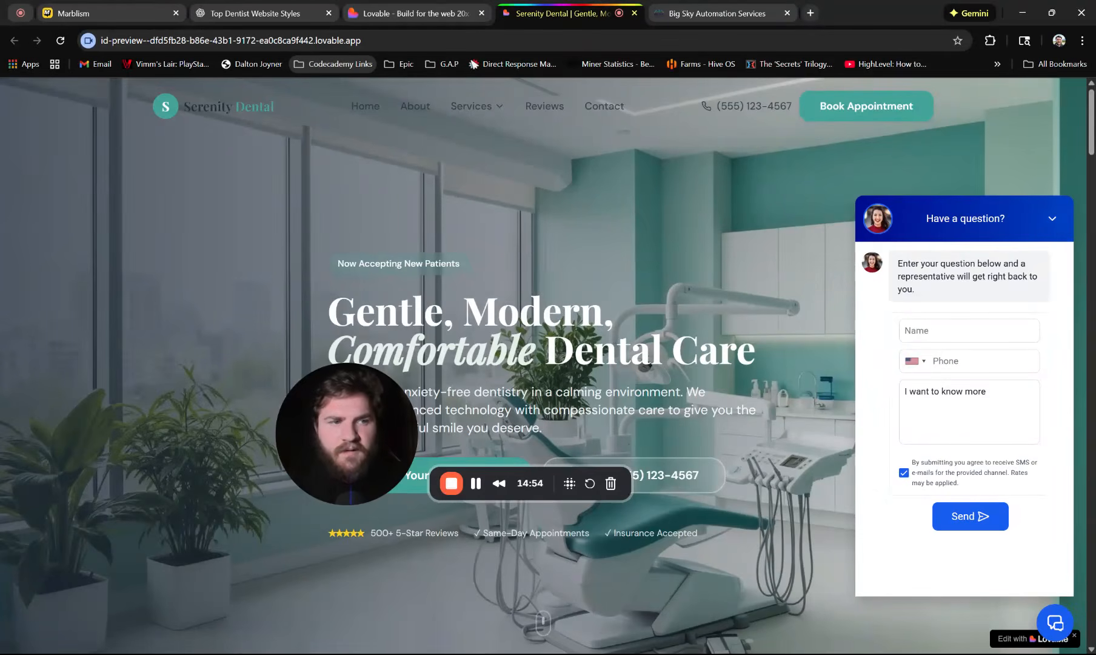
left_click(1051, 221)
middle_click(537, 8)
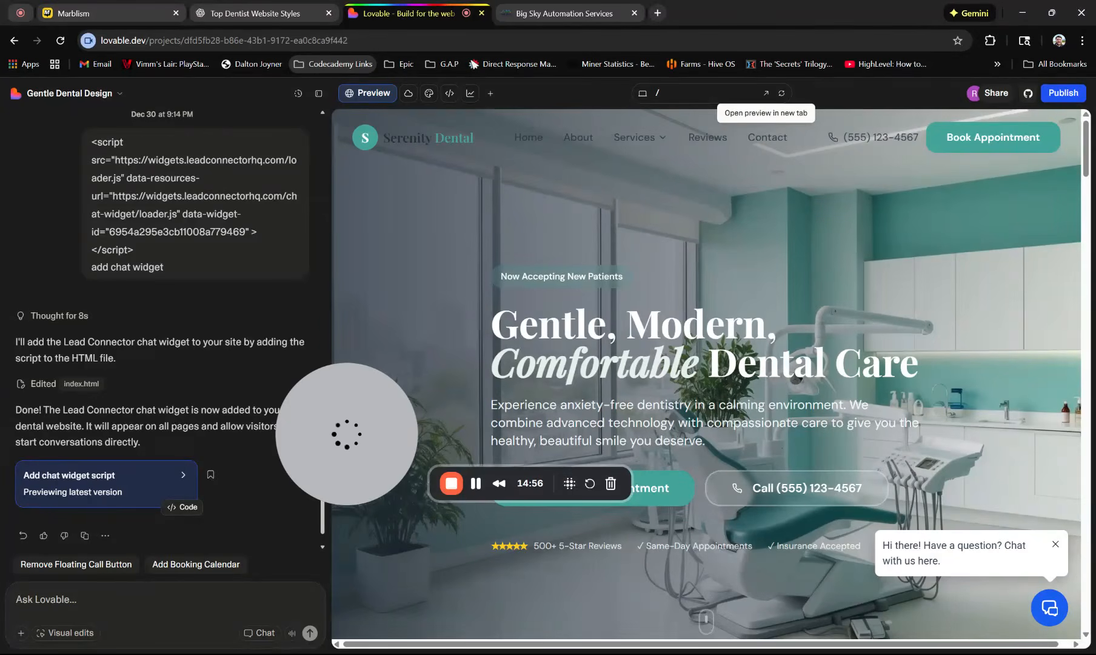
left_click_drag(386, 465, 111, 480)
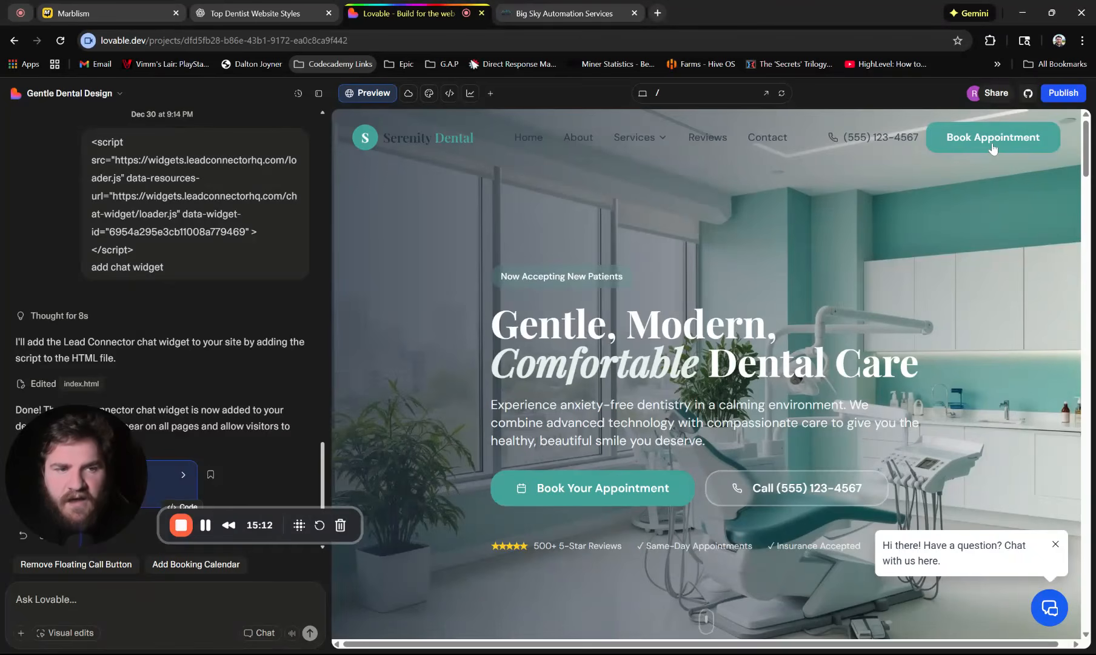
- Switch to Big Sky Automation Services, dismiss the embed code dialog and return to the chat widget list
left_click(564, 13)
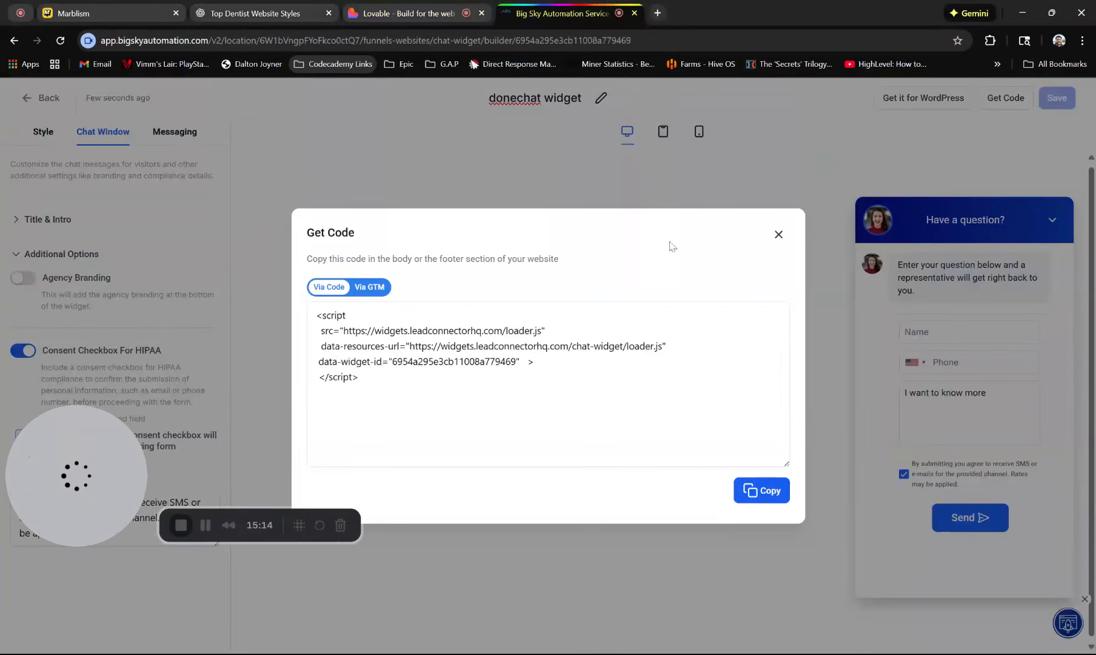
left_click(778, 233)
left_click(43, 98)
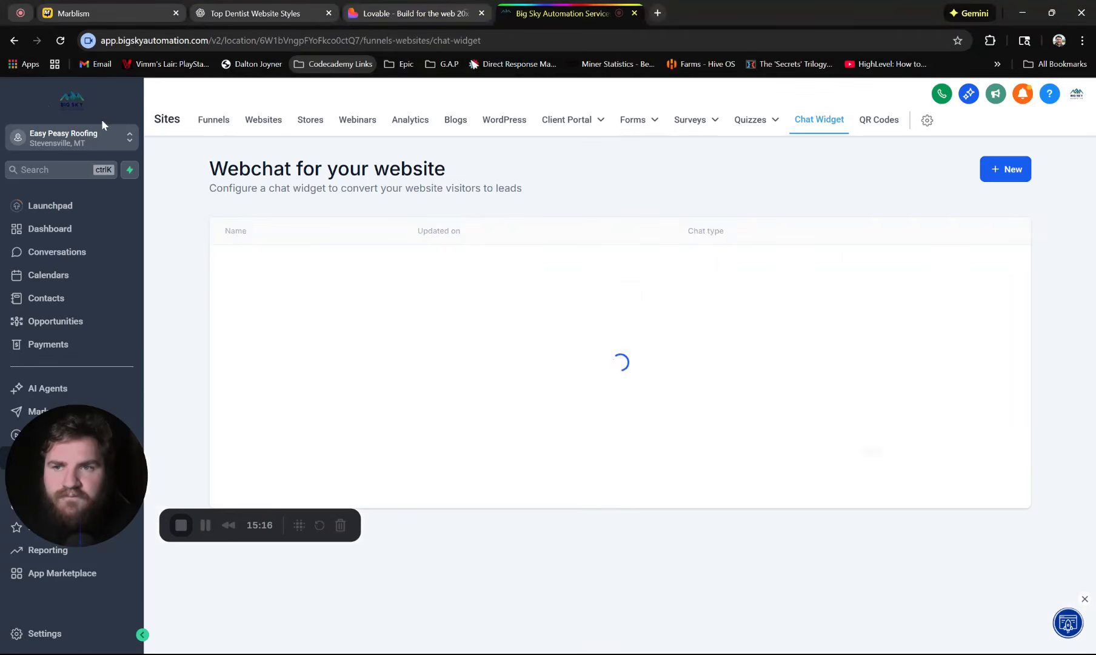
- In the calendar settings, open the sharing options of the Schedule an Appointment calendar and copy its embed code
left_click(51, 278)
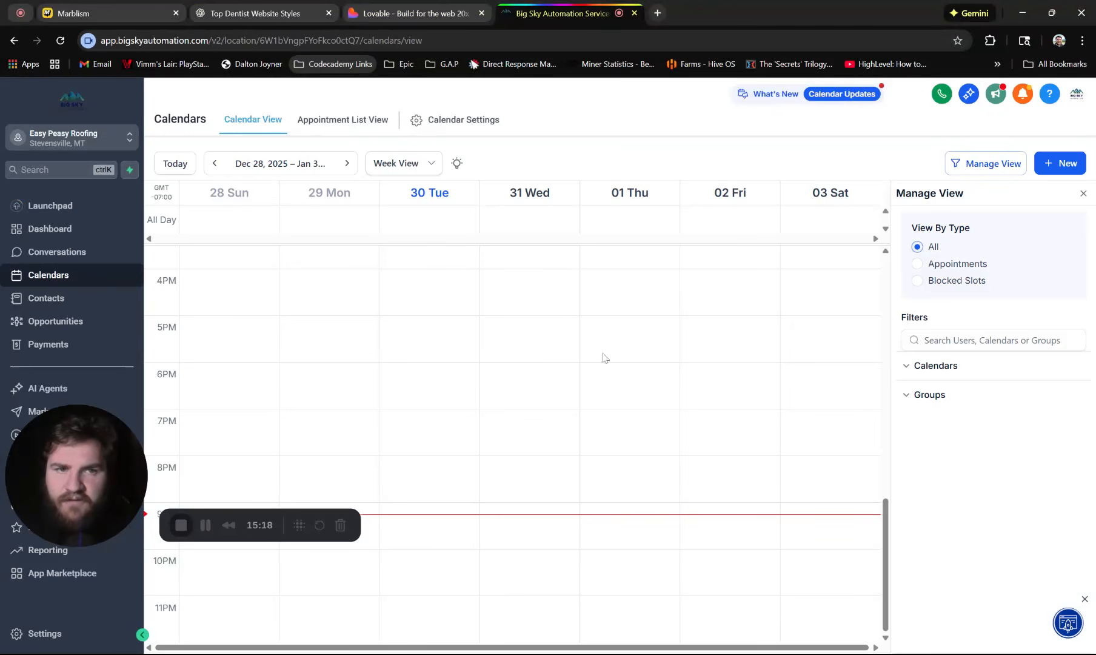
left_click(443, 124)
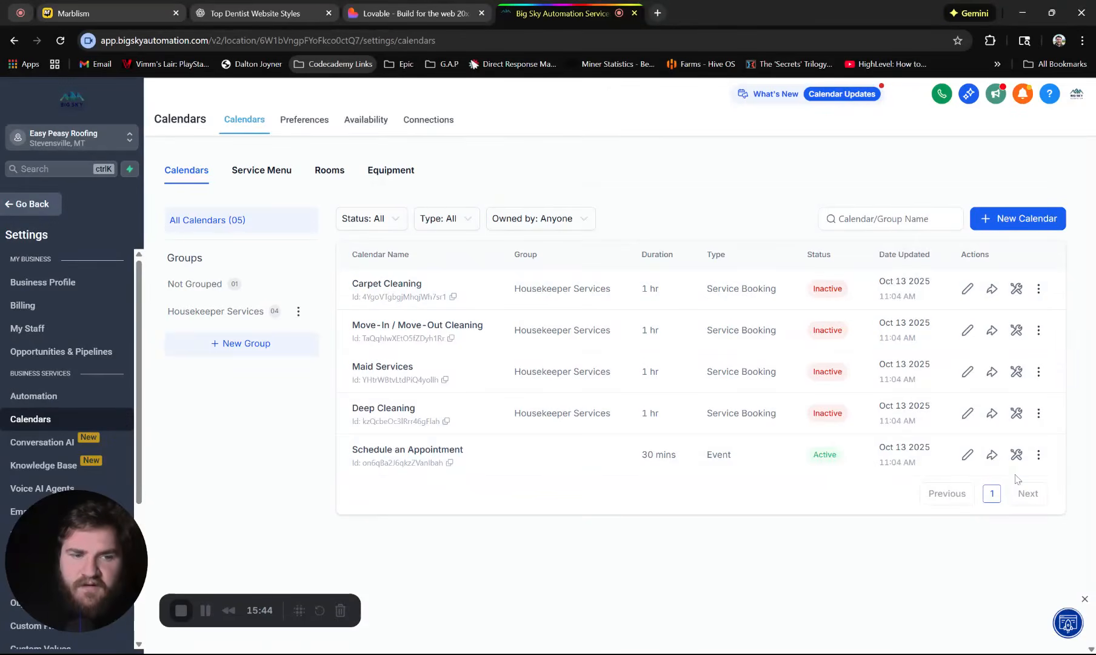
left_click(992, 455)
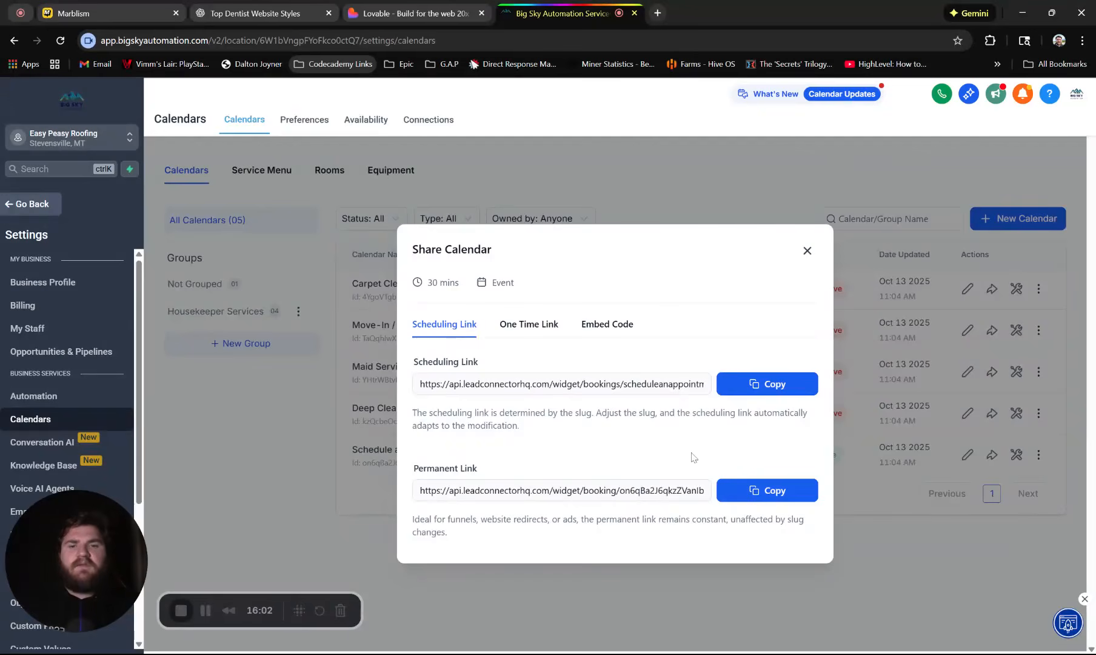
left_click(619, 325)
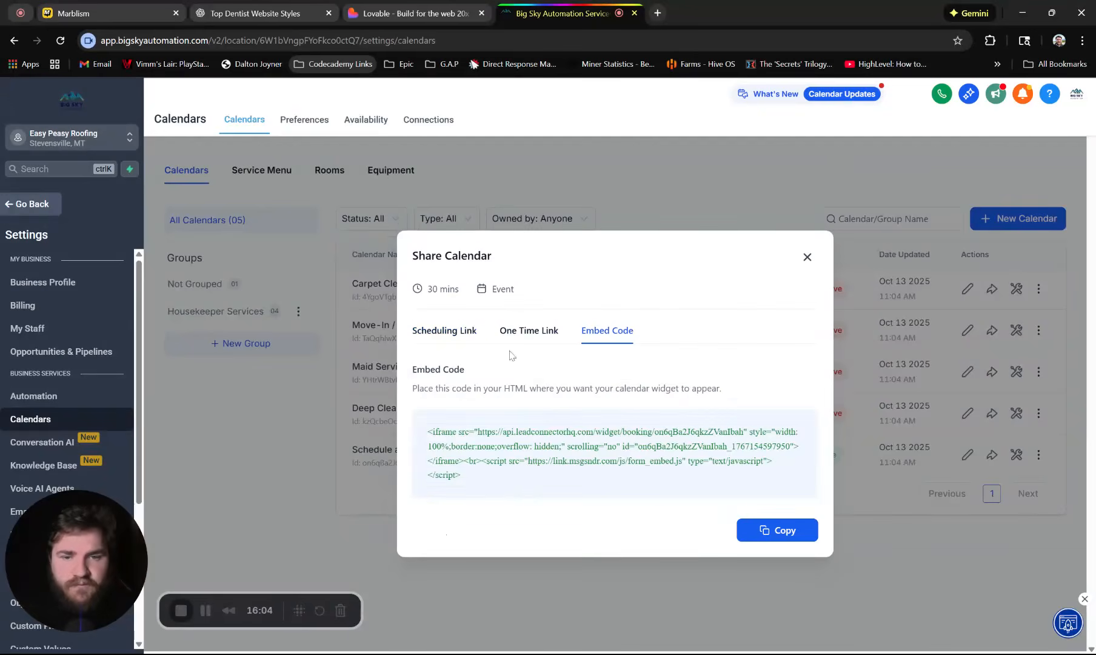
left_click(537, 329)
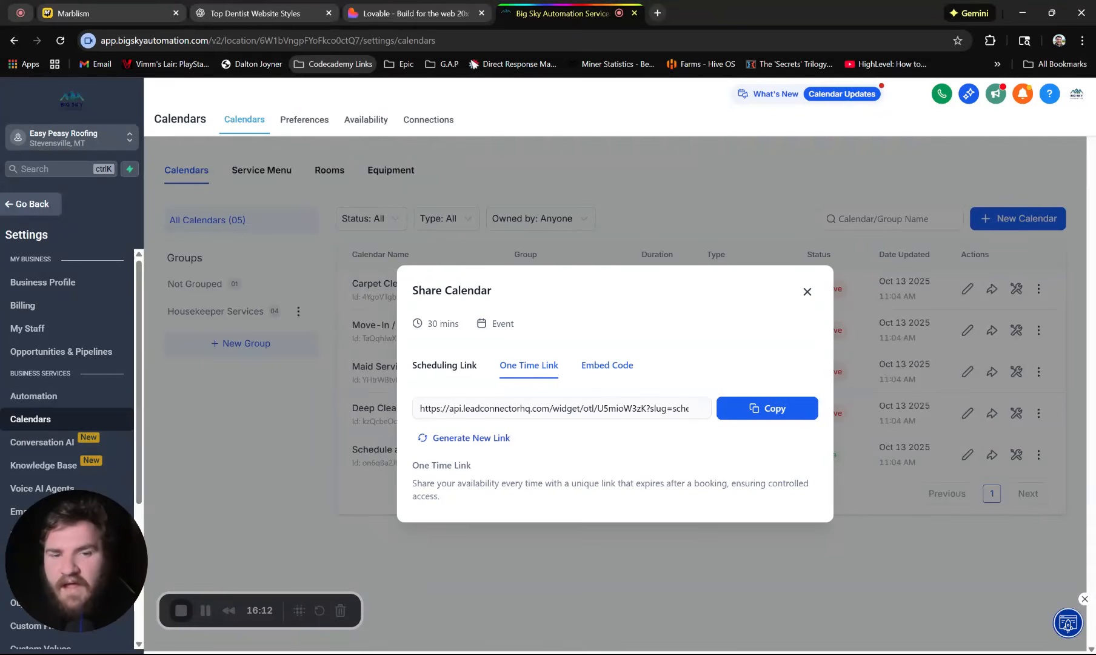
left_click(616, 370)
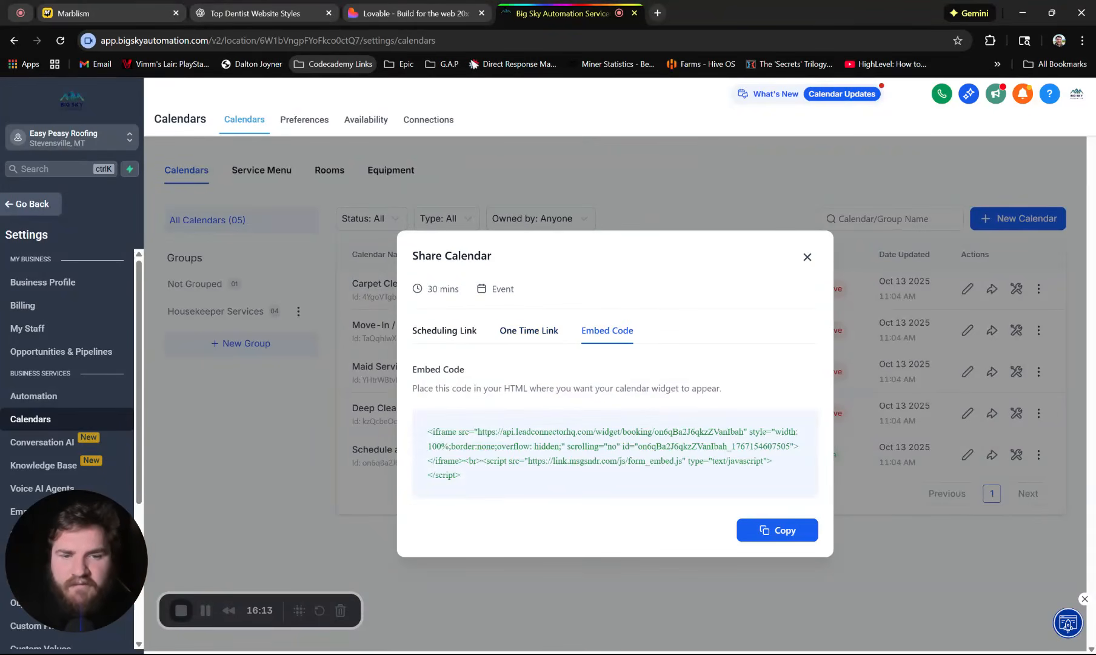
left_click(791, 531)
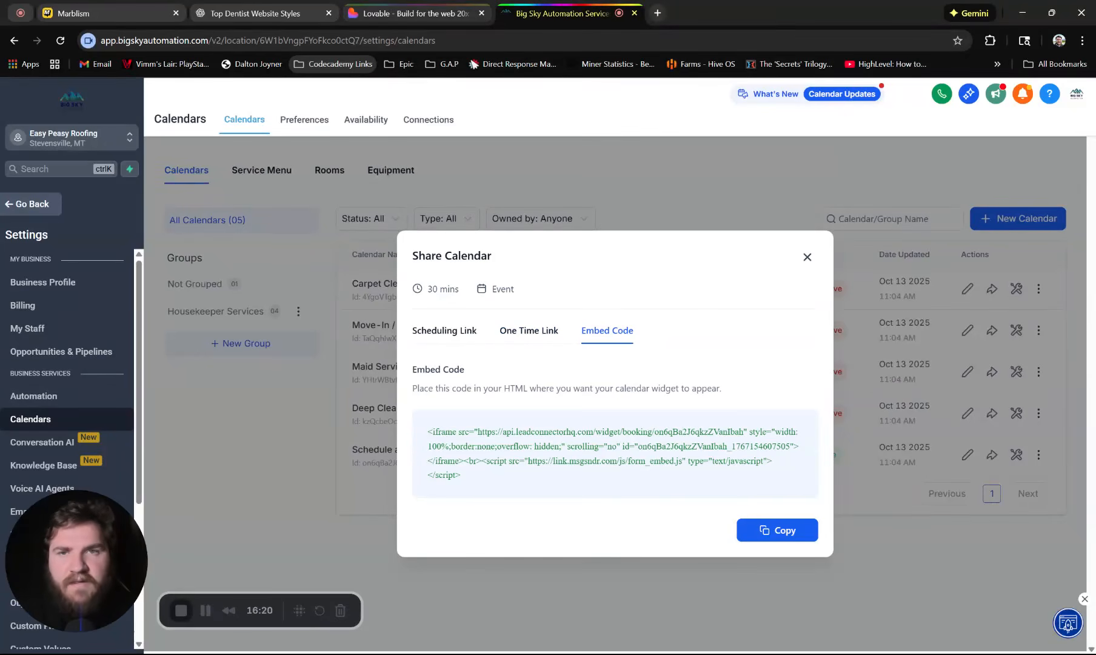
- Switch to Lovable and submit the calendar embed code with "Here is a calednar, can you change every book your appoint button to this calendar and make it a pop up"
left_click(415, 12)
left_click_drag(102, 508, 105, 132)
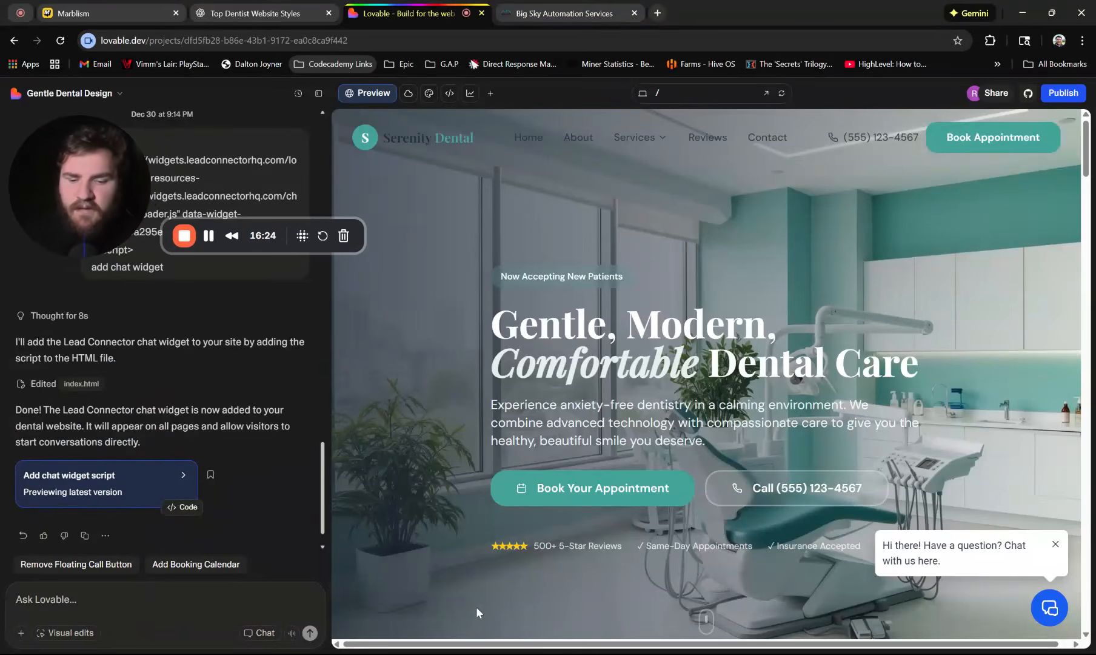
key("ctrl+v")
key("shift+Return")
key("shift+Return")
type("Here is a calednar")
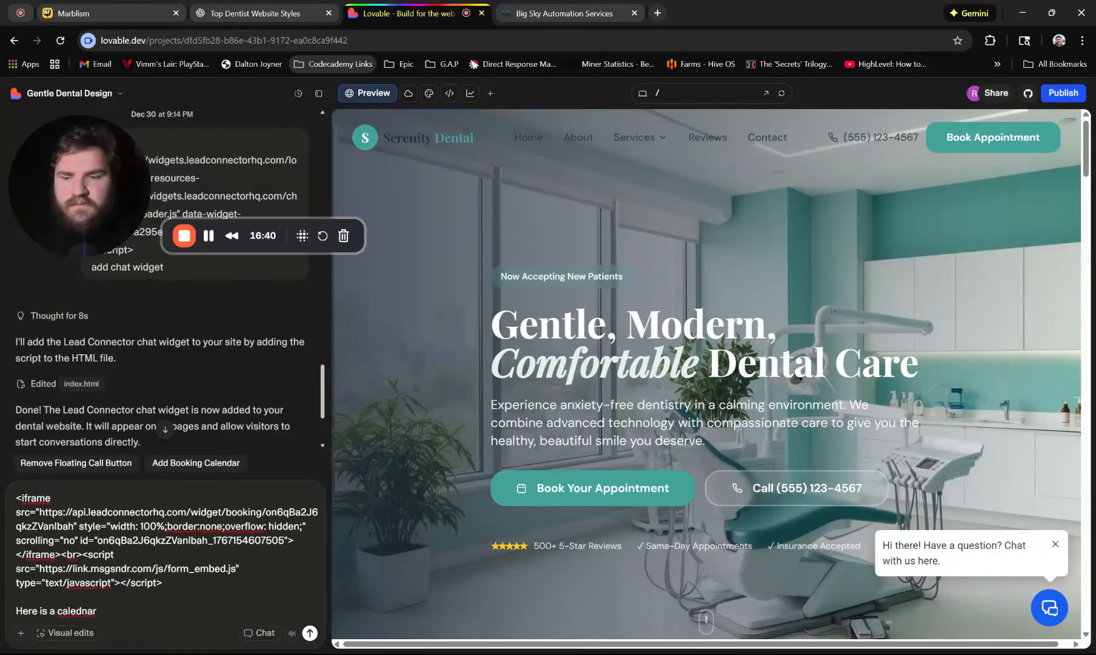
type("can y")
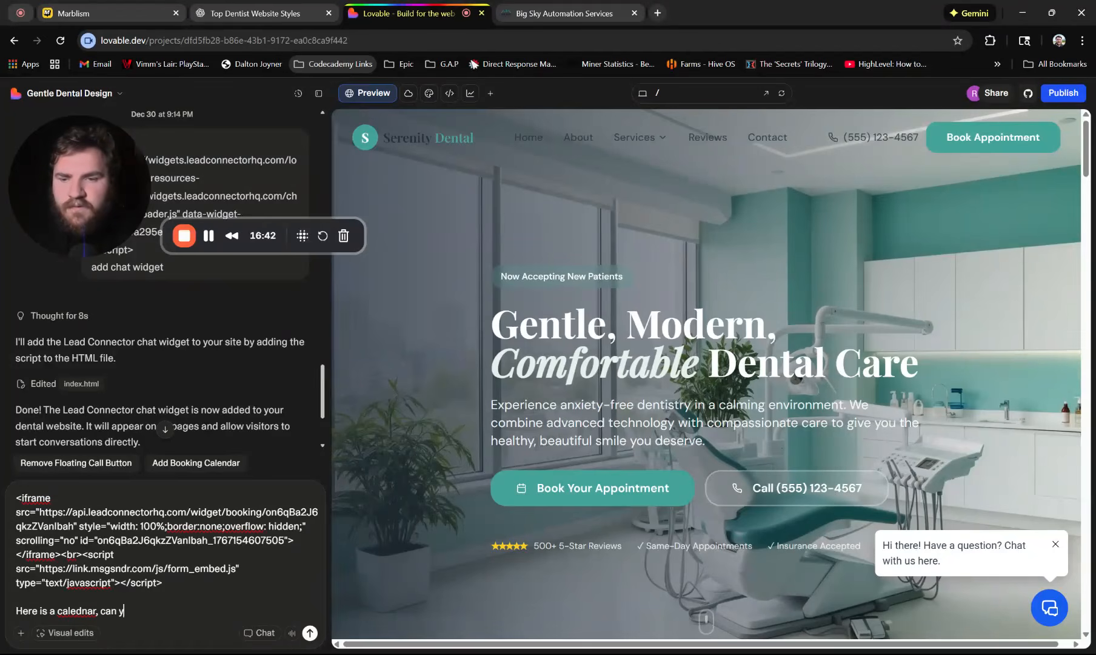
type("ou change every book your am")
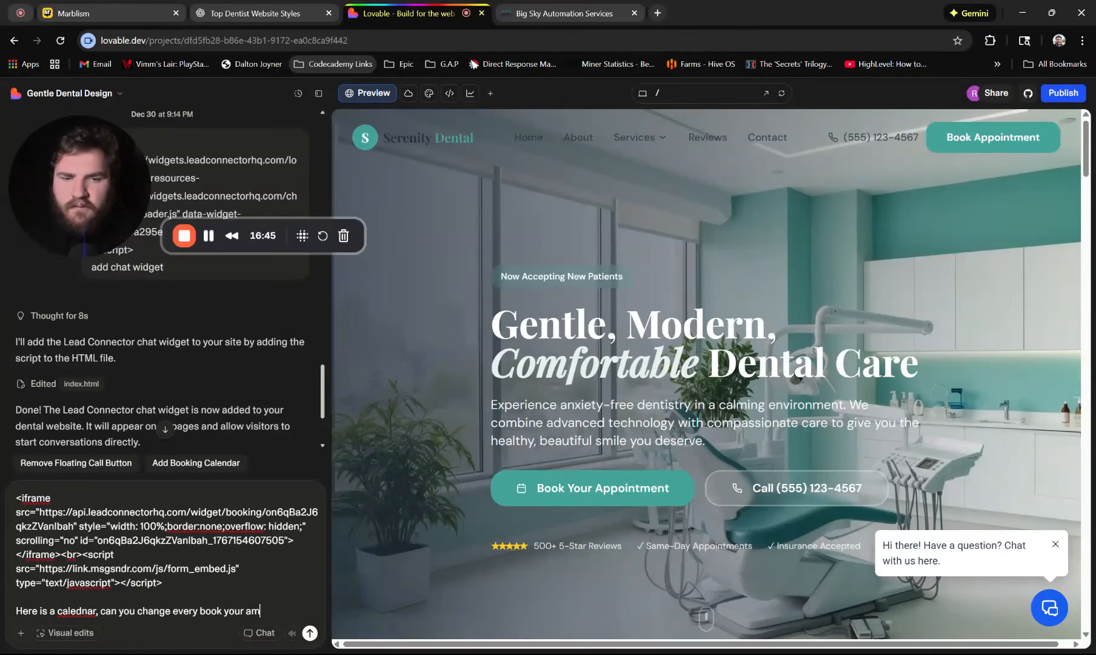
key("BackSpace")
type("ppoint button to thi")
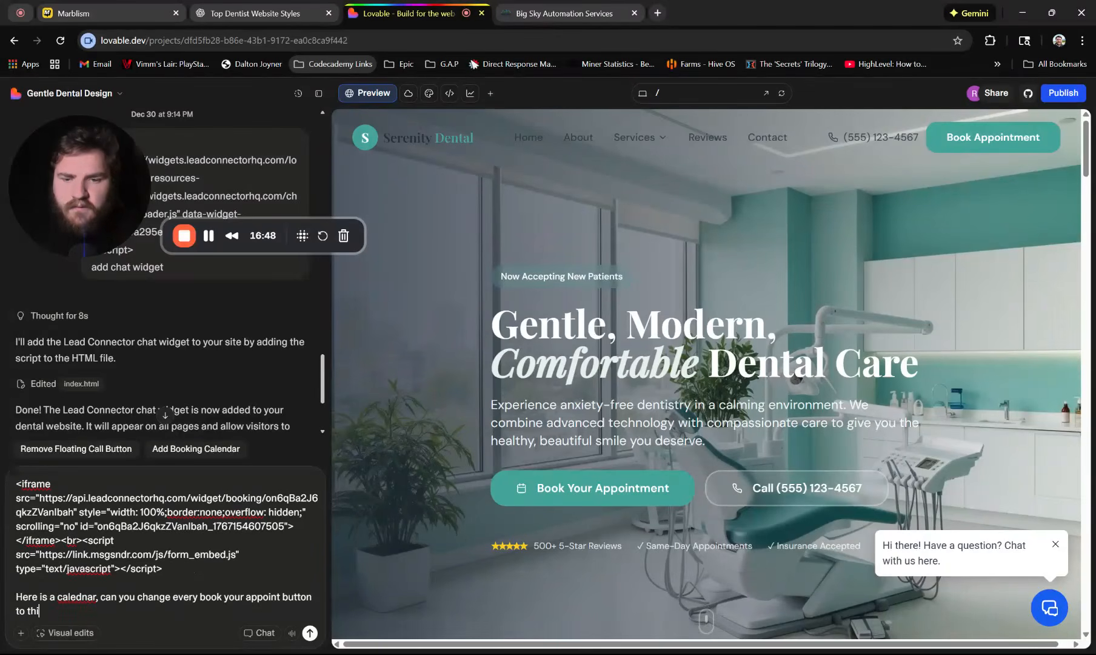
type("s cale")
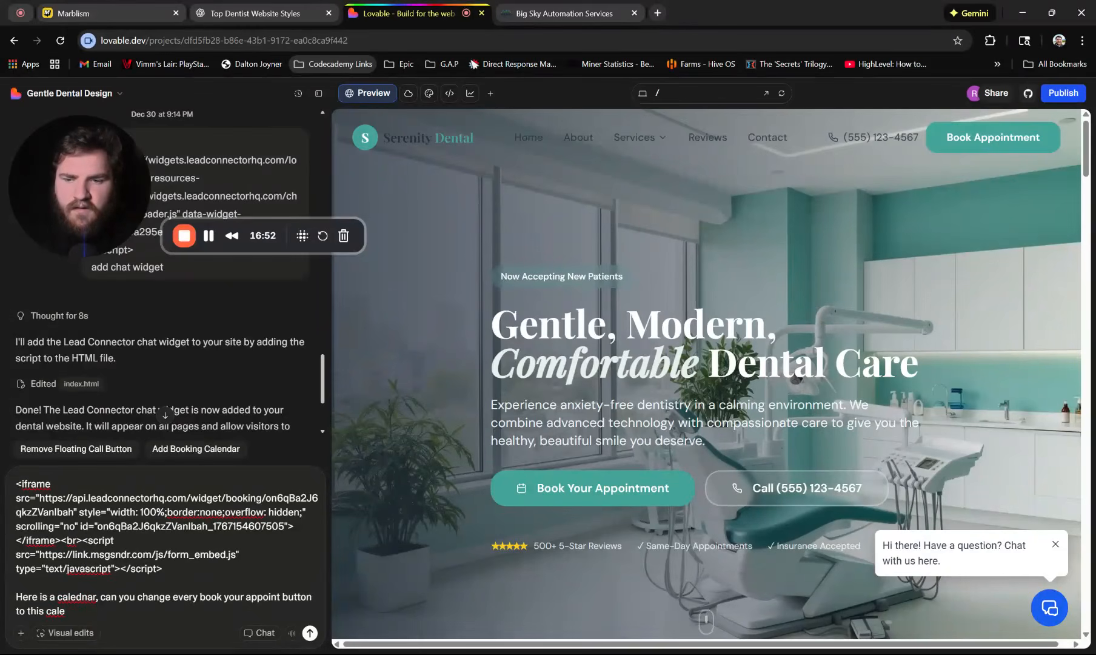
type("ndar and make it a pop up")
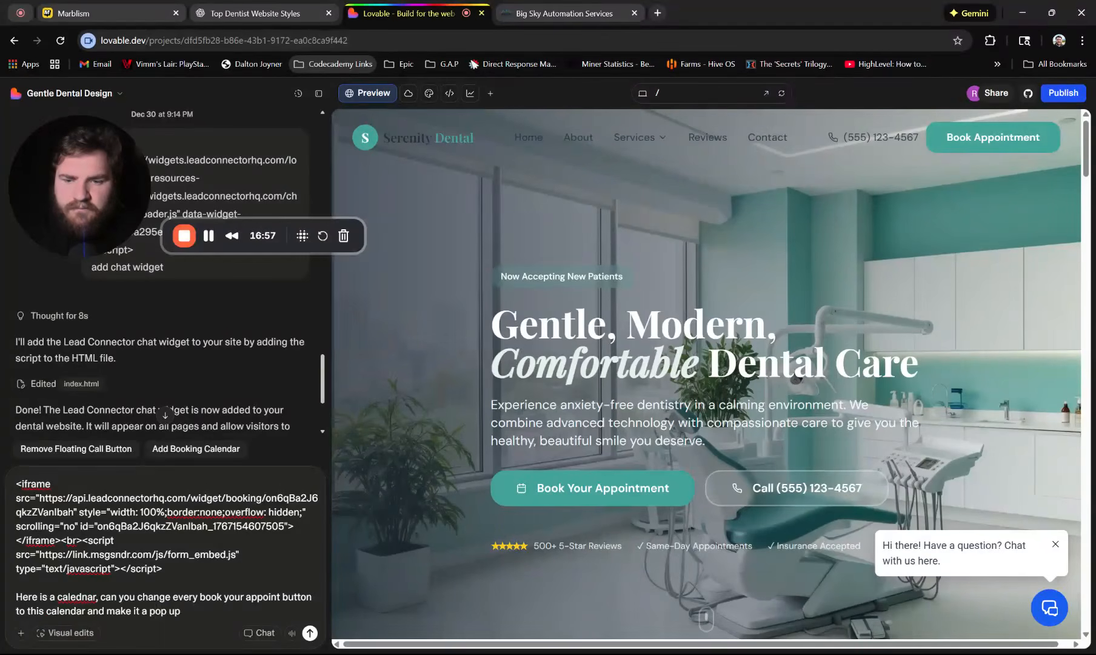
key("Return")
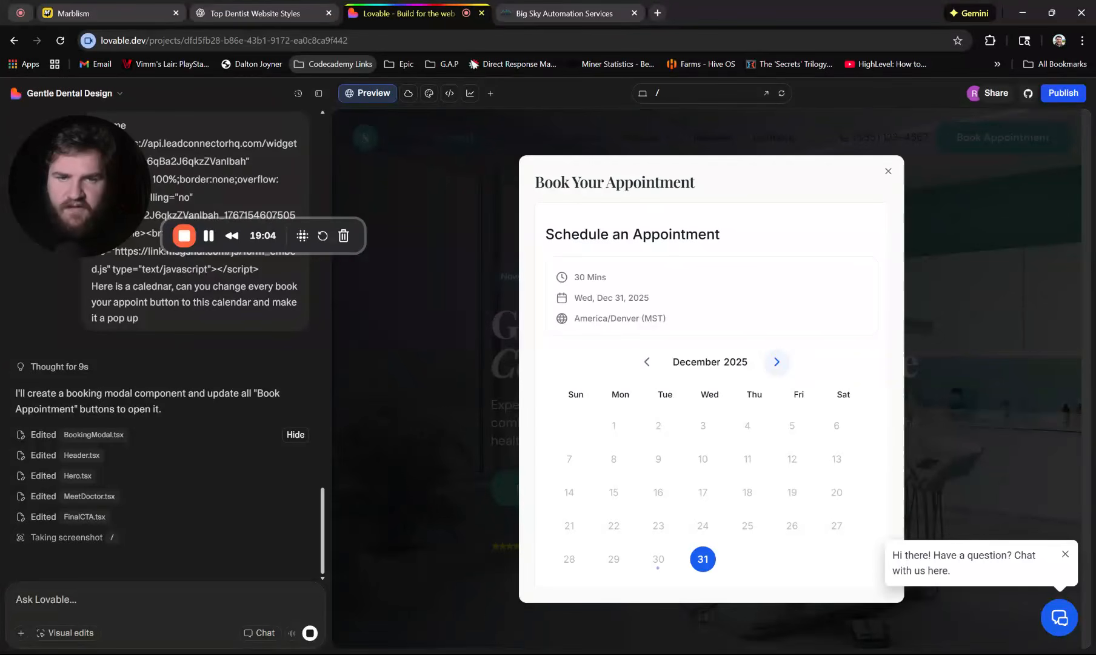
- Try the hero's booking pop-up with the December 31 09:00 AM slot, close it, and review the page down to its contact form
left_click(930, 156)
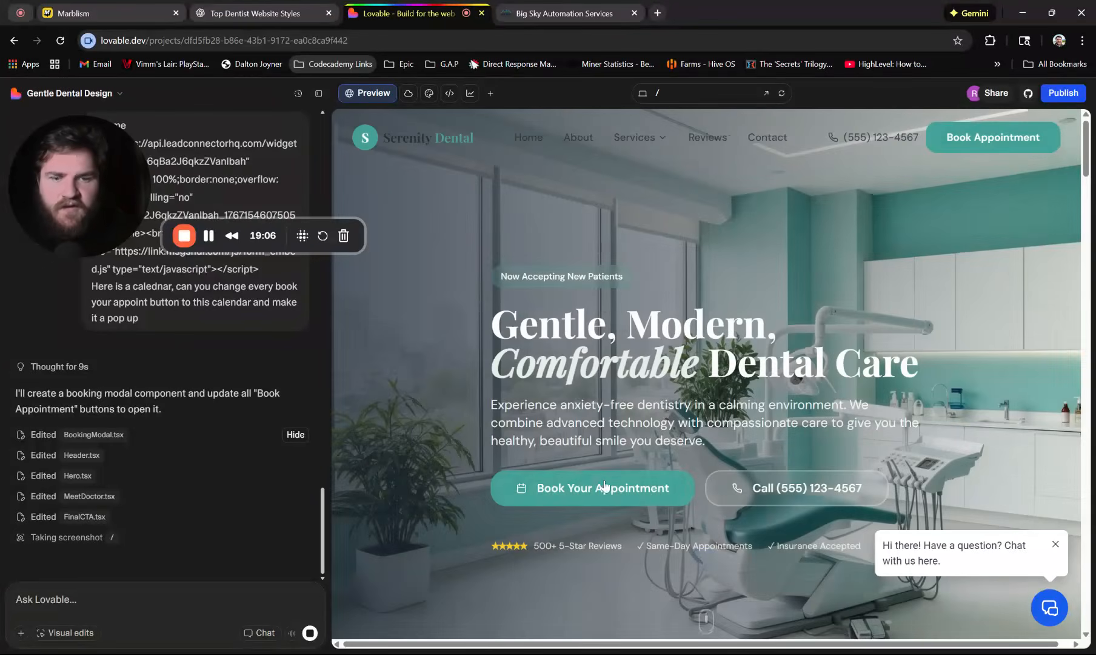
left_click(634, 498)
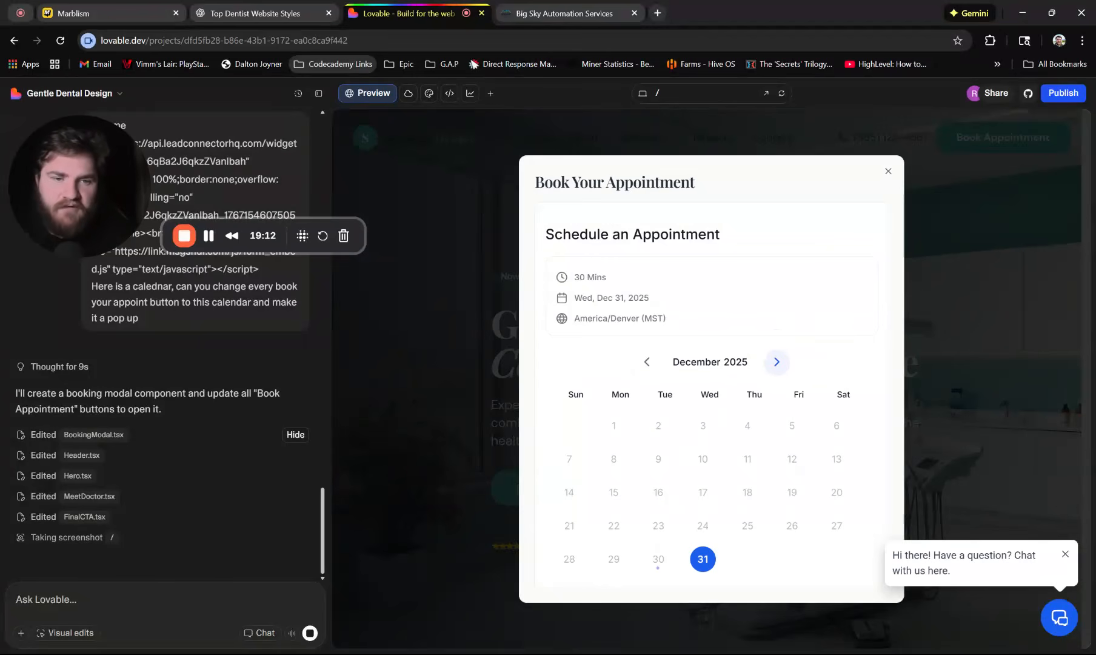
left_click(734, 568)
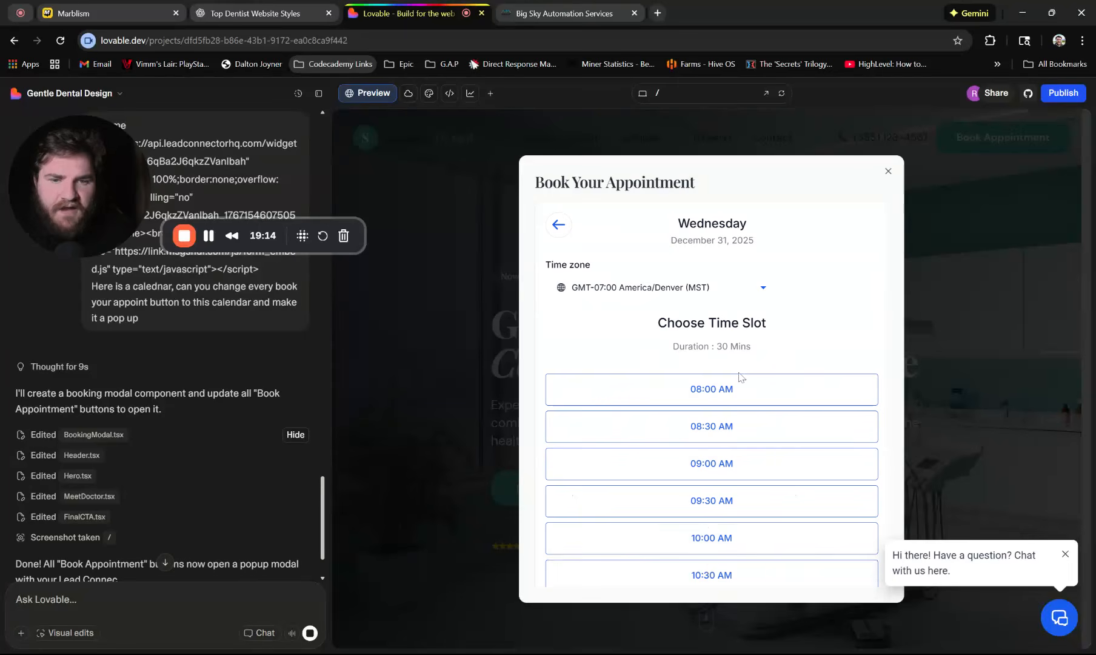
left_click(781, 464)
left_click(782, 464)
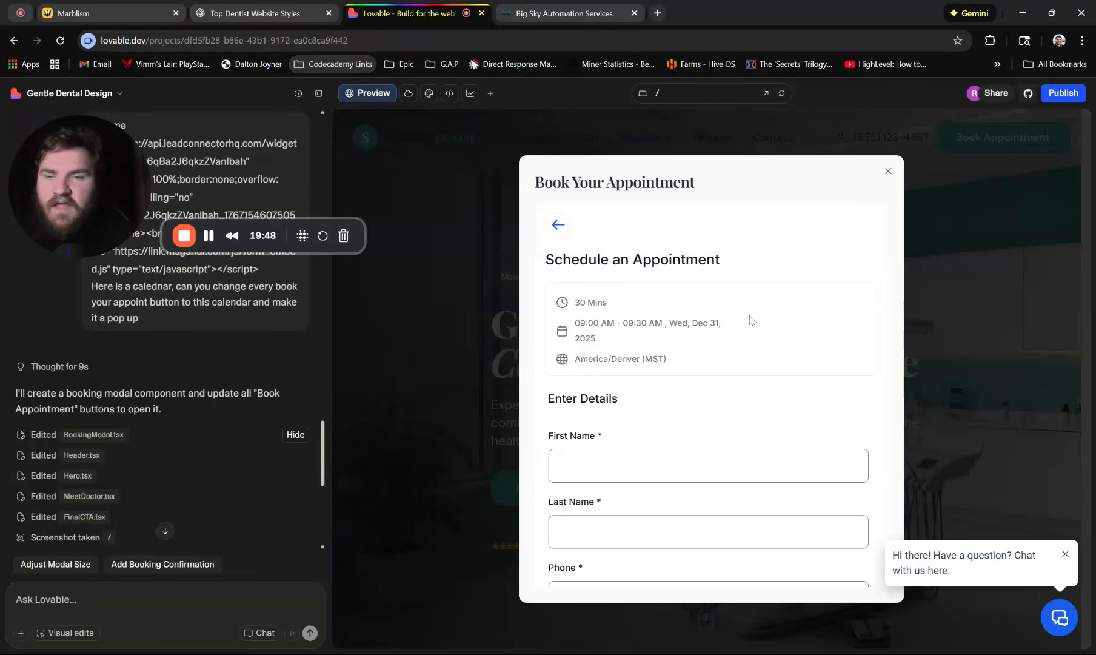
left_click(887, 172)
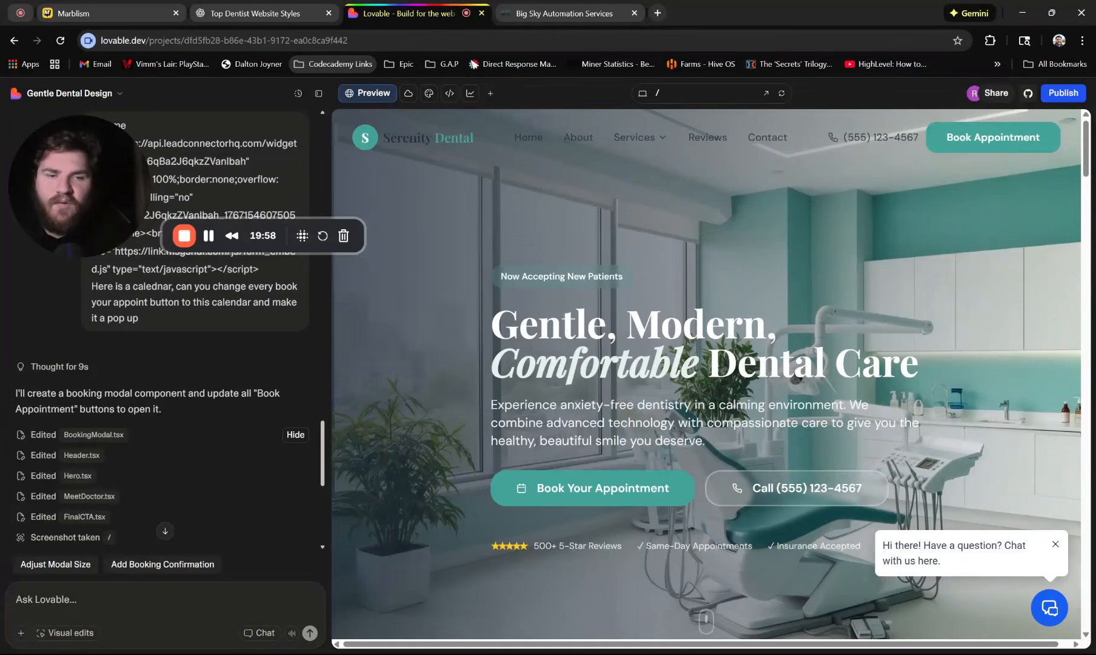
scroll(885, 177, "down", 20)
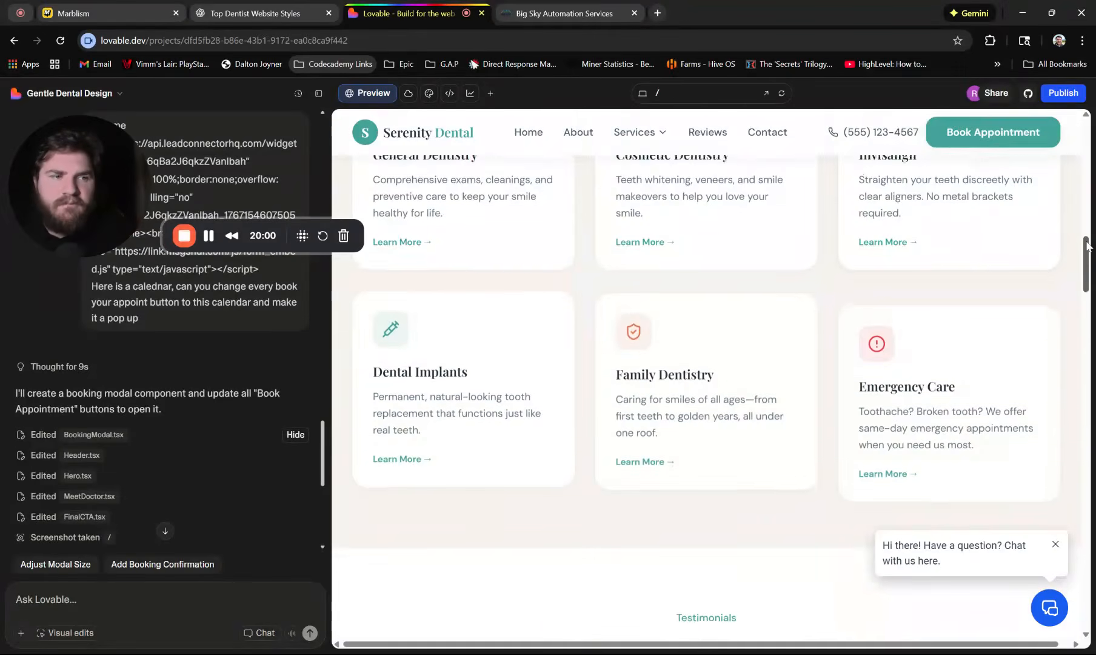
scroll(872, 239, "down", 4)
scroll(871, 239, "up", 3)
scroll(870, 238, "down", 1)
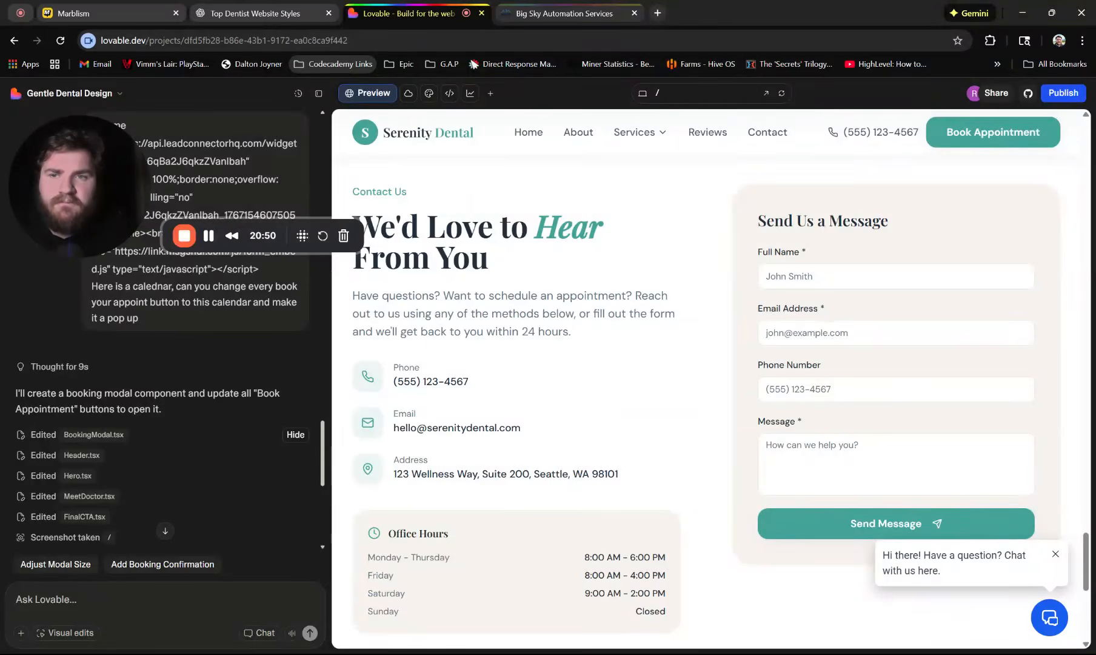
- Switch to Big Sky Automation Services, dismiss the calendar sharing dialog and open the form builder under Sites
left_click(529, 15)
left_click(807, 254)
left_click_drag(100, 192, 114, 143)
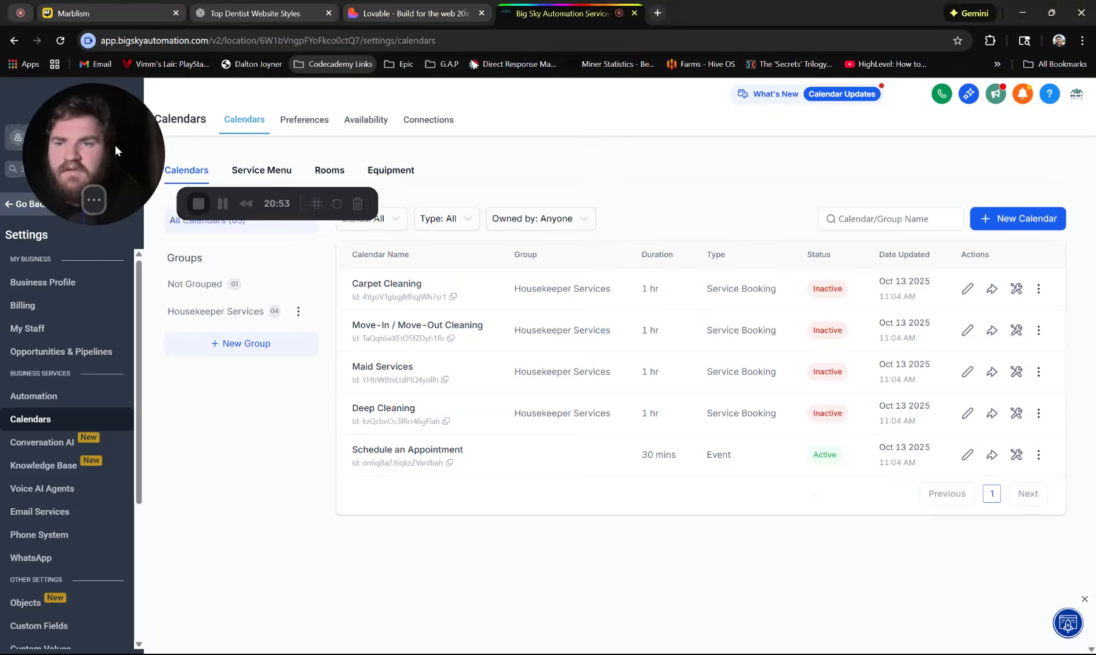
left_click(17, 205)
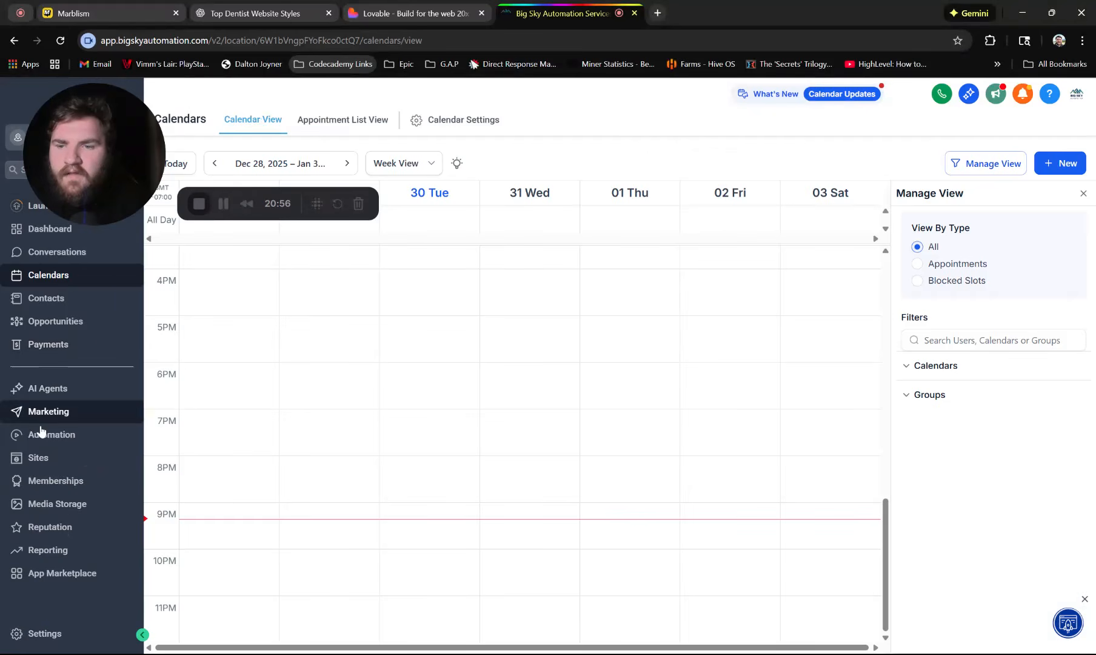
left_click(48, 460)
mouse_move(648, 138)
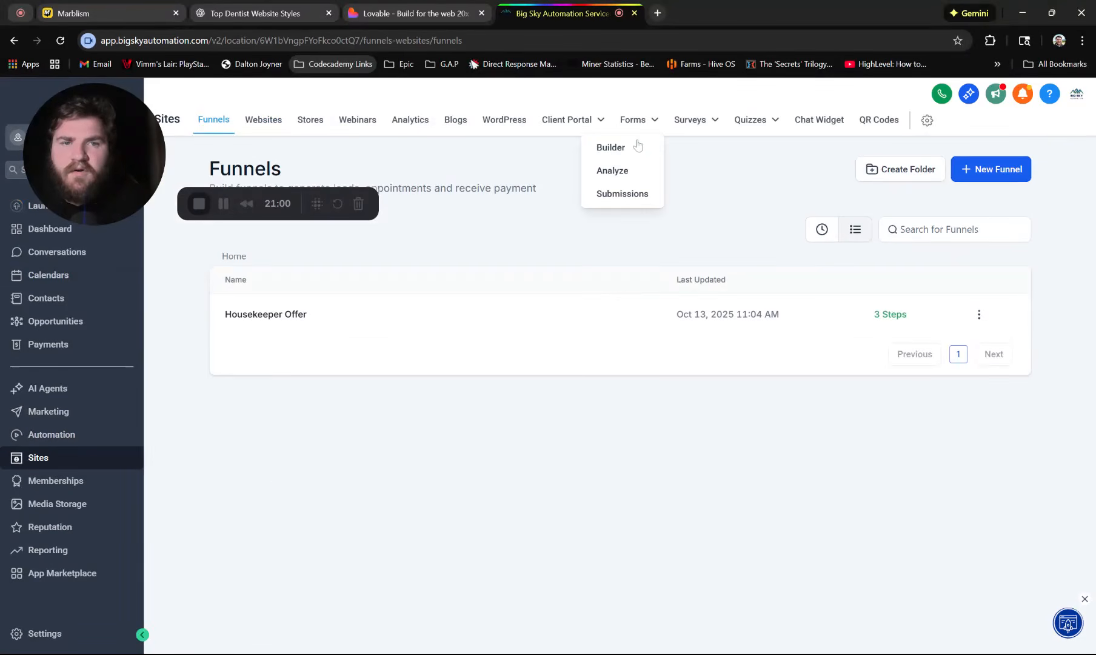
left_click(619, 151)
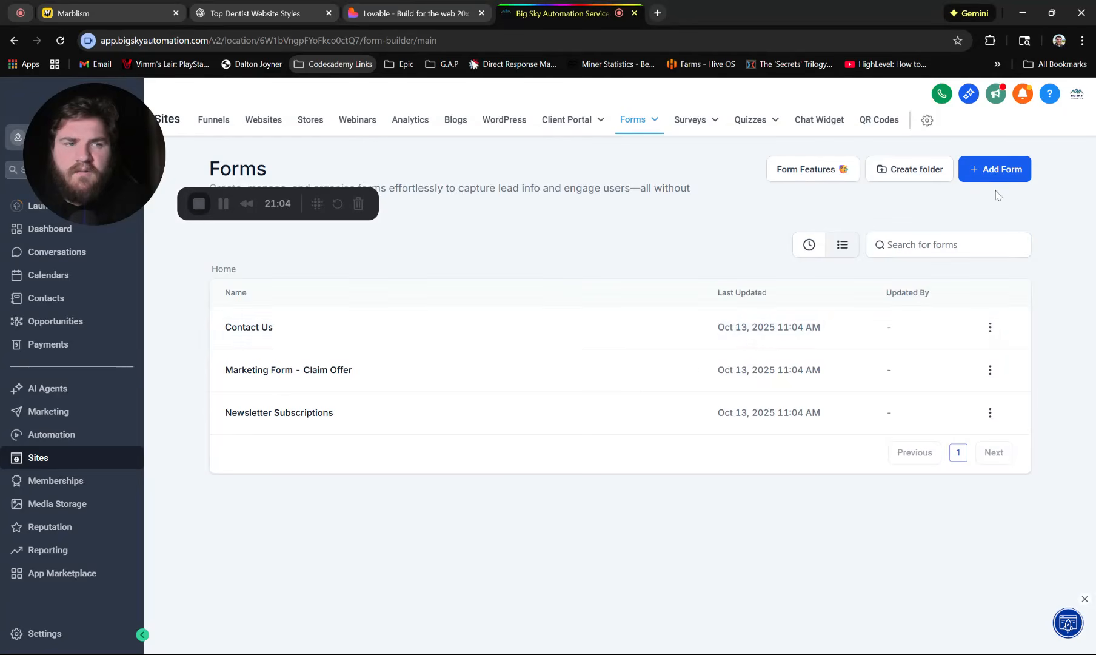
- Create a new form from scratch, name it "Dentist" and save it
left_click(982, 184)
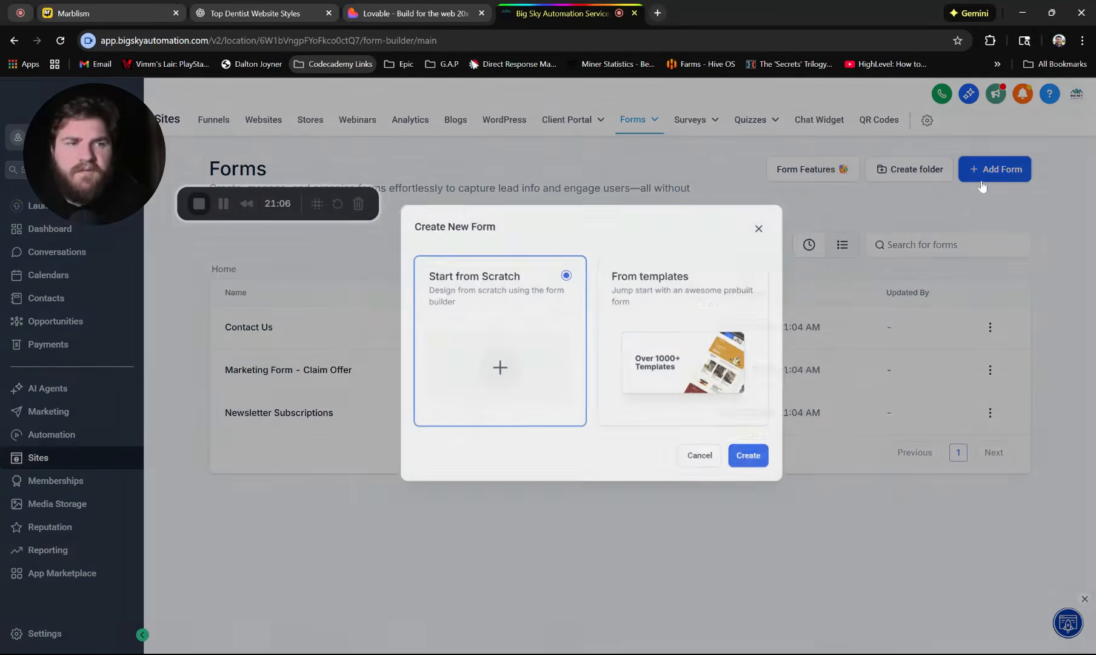
left_click(717, 492)
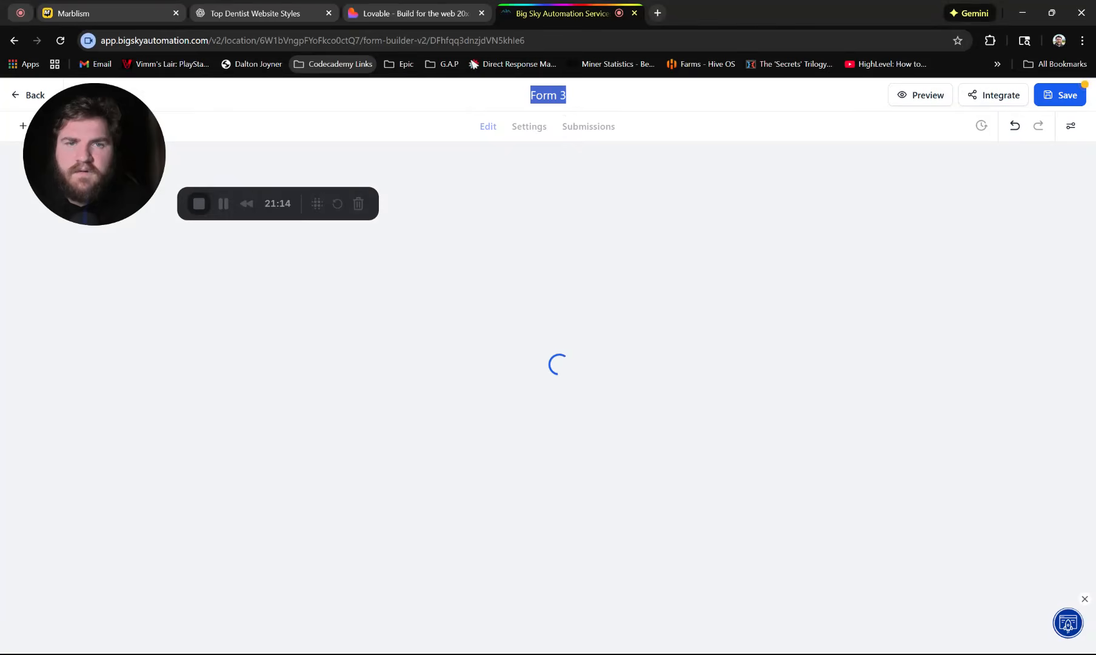
type("Dentist")
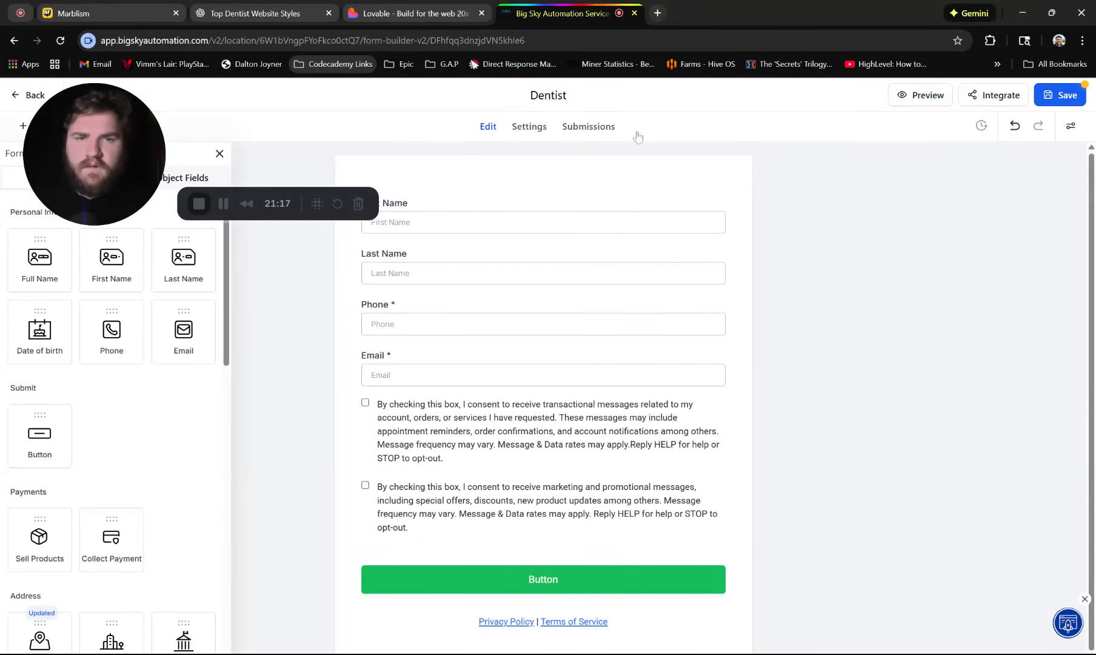
key("Return")
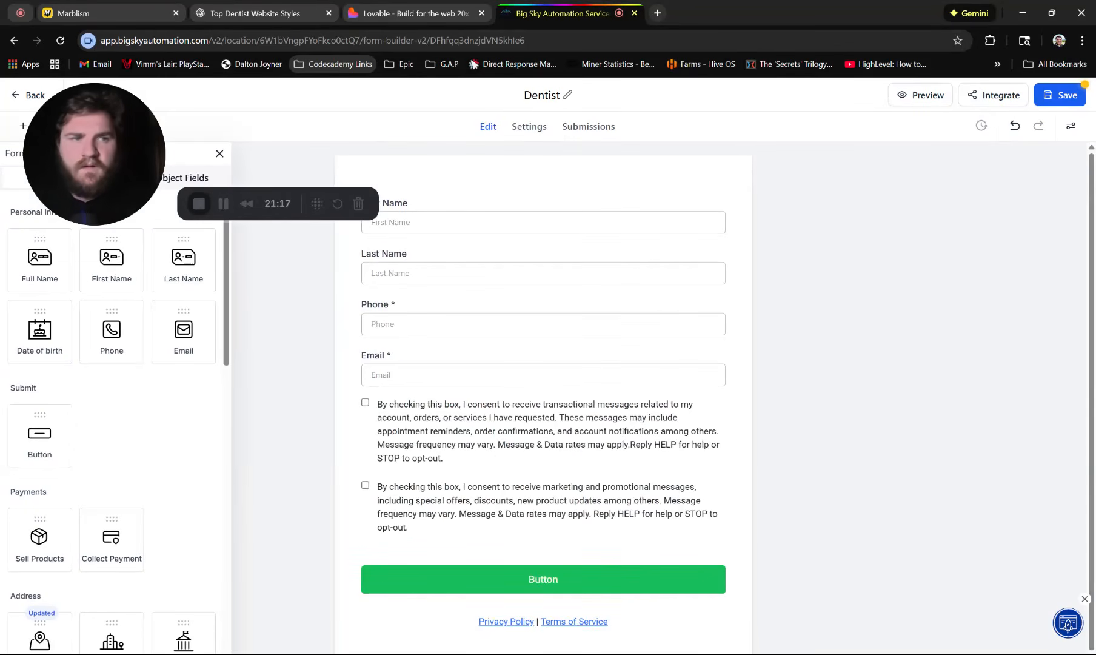
left_click(1065, 95)
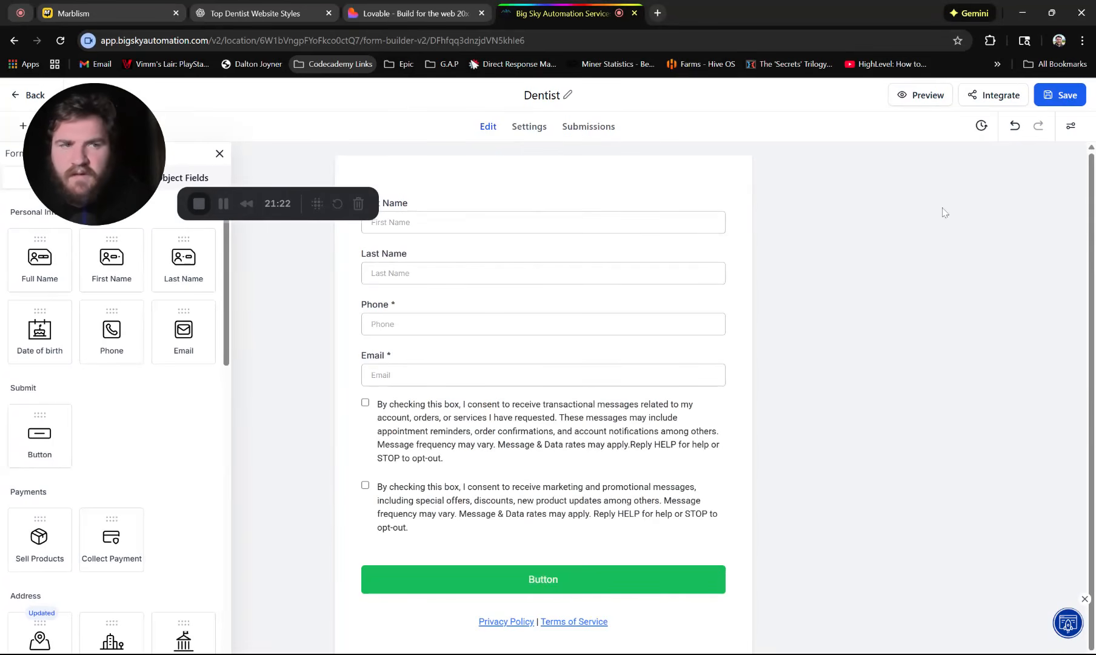
- Add a Text element to the Dentist form between the Email field and the first consent checkbox
scroll(38, 526, "down", 1)
scroll(80, 482, "down", 3)
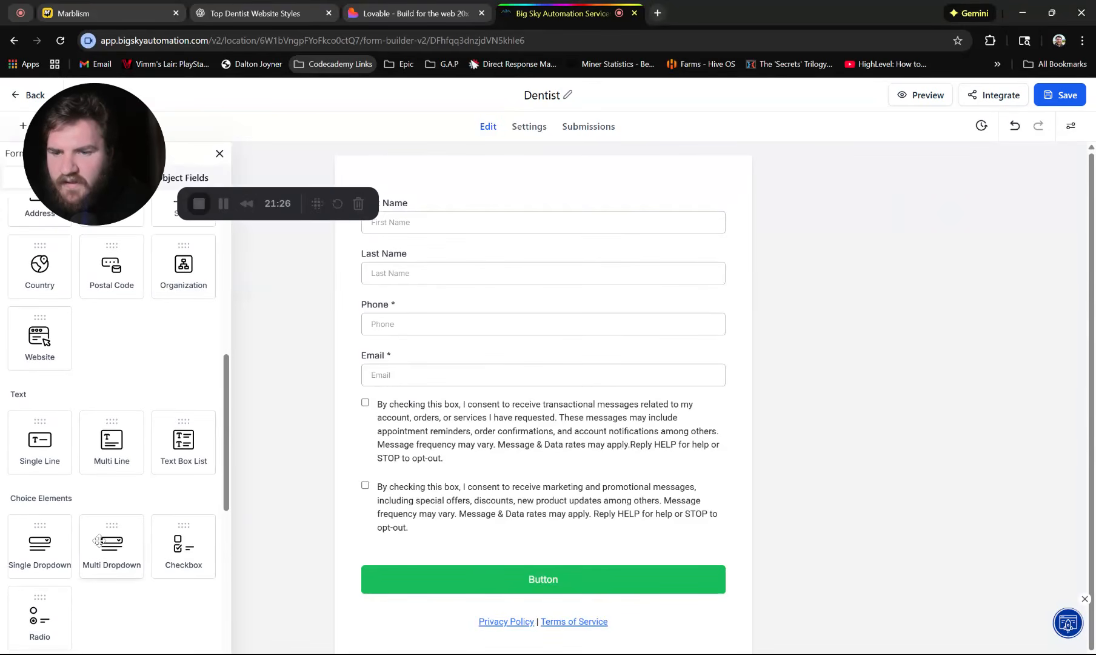
scroll(91, 513, "down", 2)
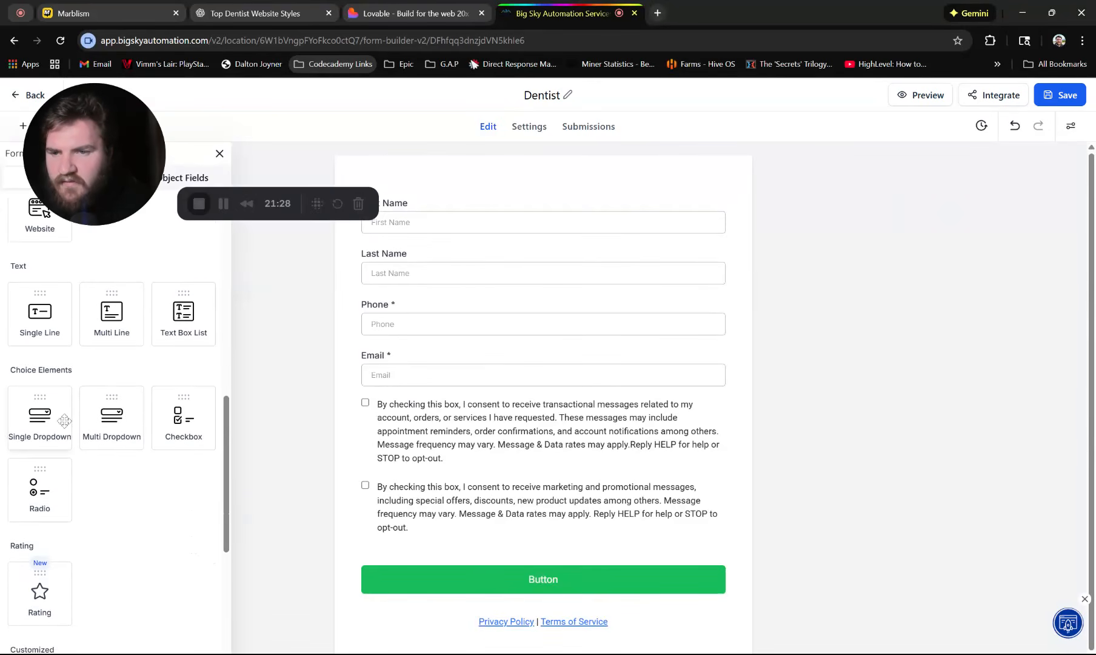
scroll(44, 485, "down", 3)
left_click_drag(44, 485, 444, 423)
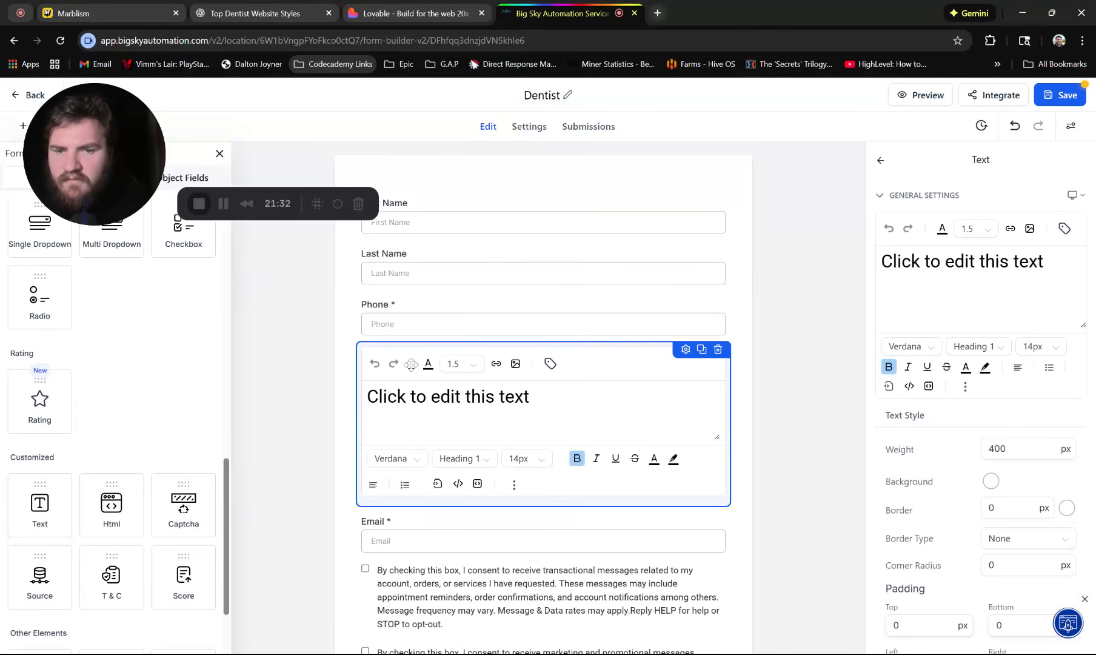
left_click_drag(411, 364, 446, 417)
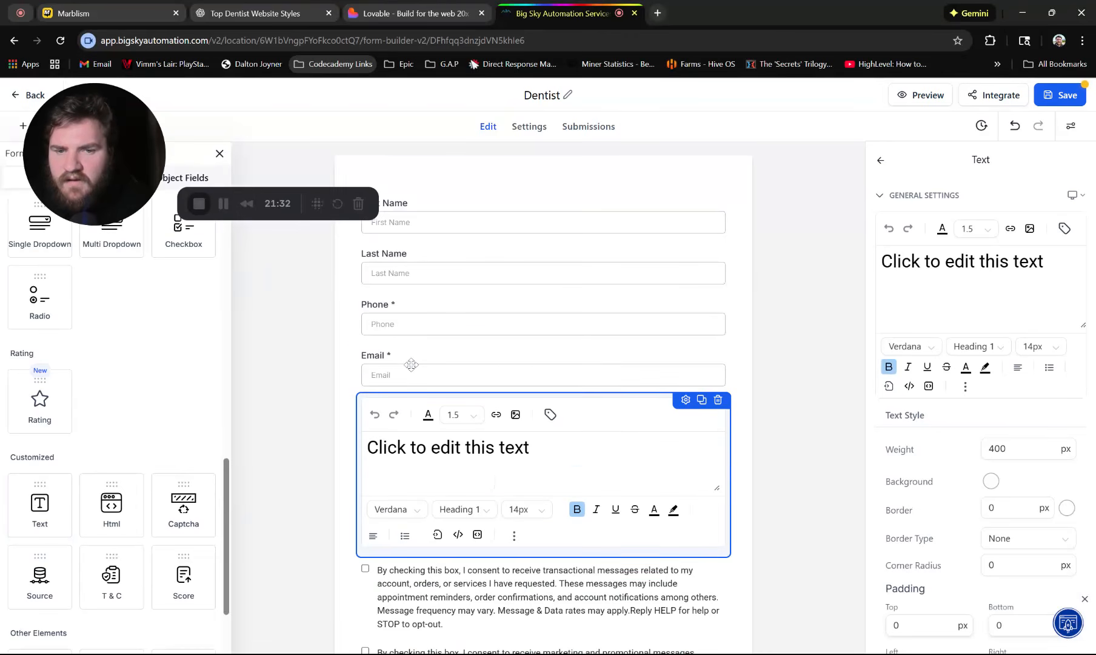
- Delete the Text element placed between the Email field and the first consent checkbox
left_click(718, 399)
scroll(94, 434, "down", 1)
scroll(89, 508, "down", 2)
scroll(88, 508, "up", 10)
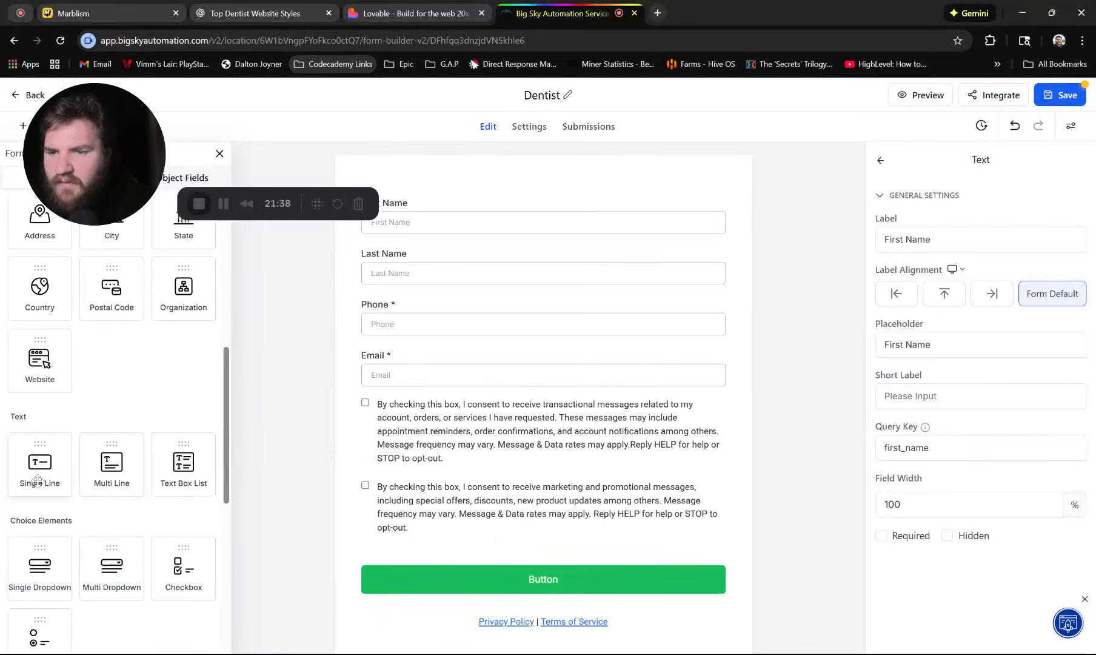
- Add a Single Line field below Email on the Dentist form and label it "where are you from?"
left_click_drag(27, 479, 468, 426)
key("ctrl+a")
key("BackSpace")
type("wh")
key("BackSpace")
key("BackSpace")
type("where are")
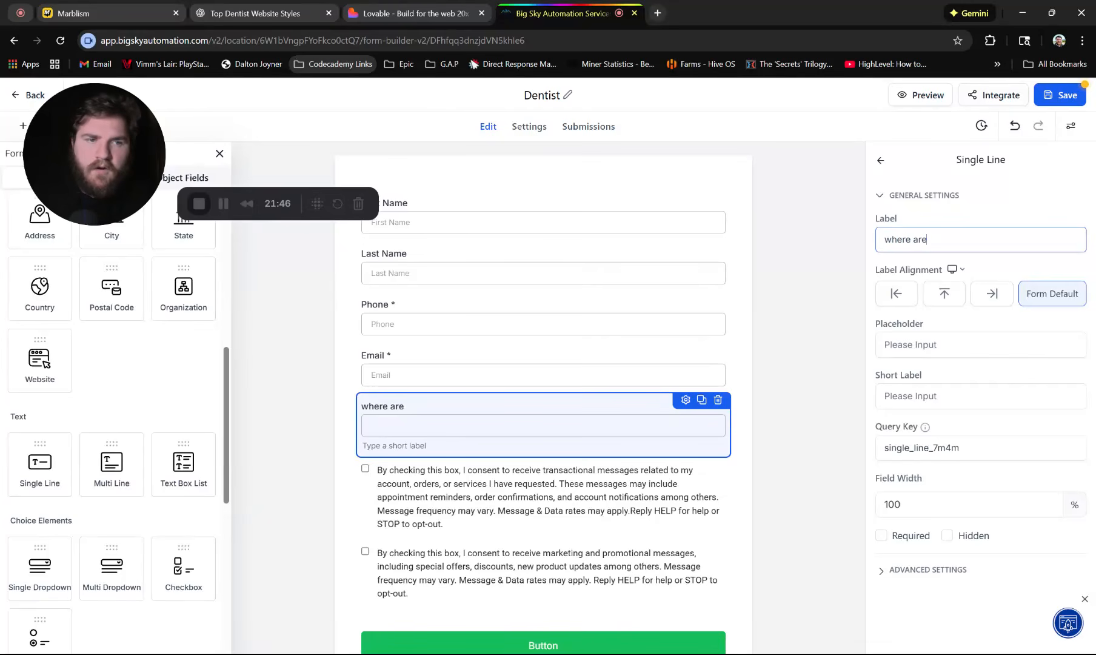
type(" you from?")
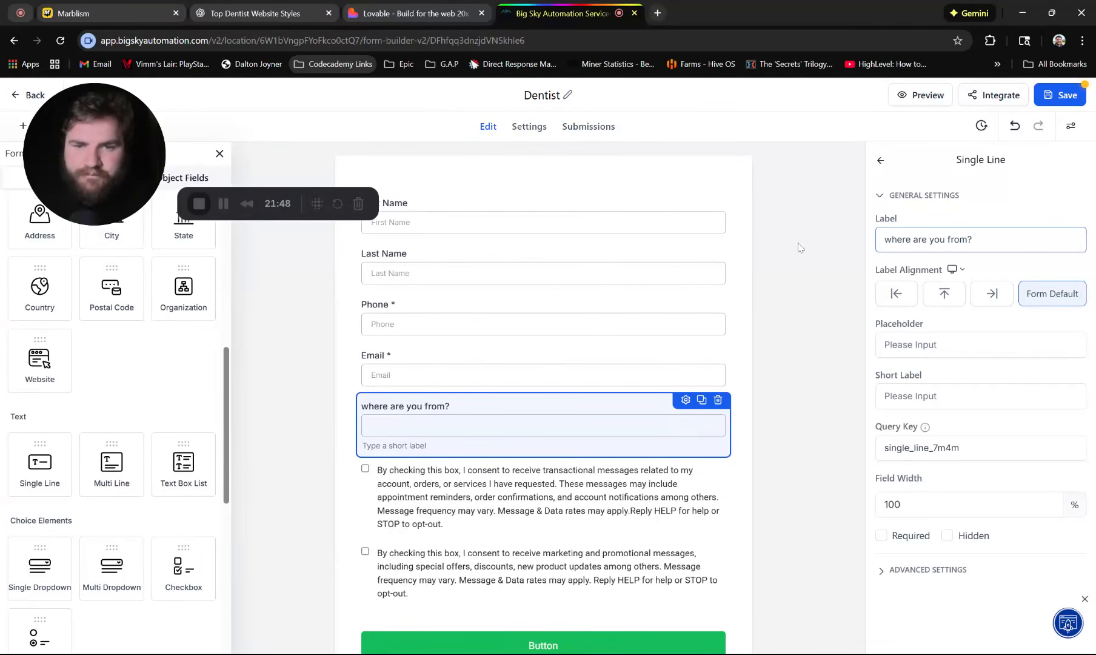
- Capitalise the Single Line field's label to "Where are you from?" and save the form
left_click(891, 239)
key("BackSpace")
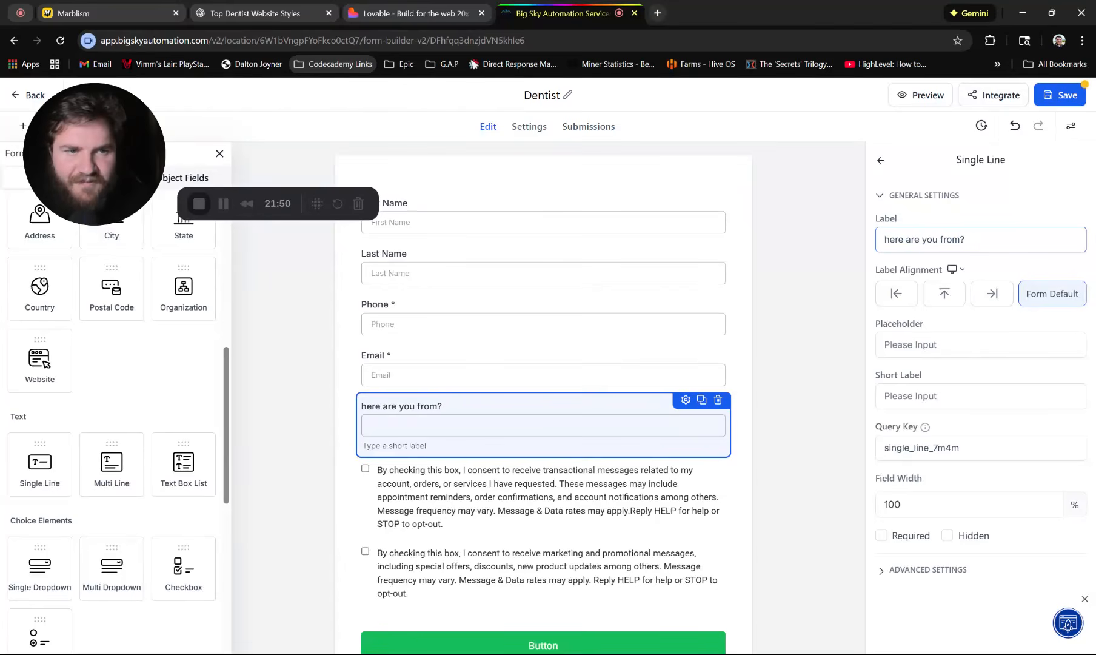
type("W")
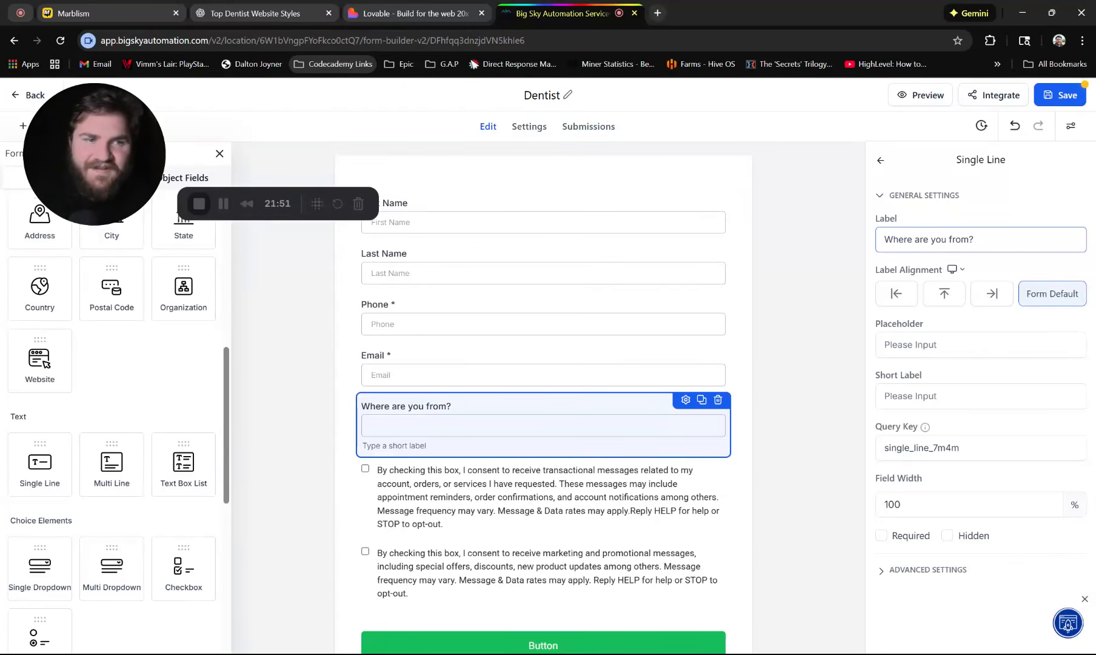
left_click(1062, 98)
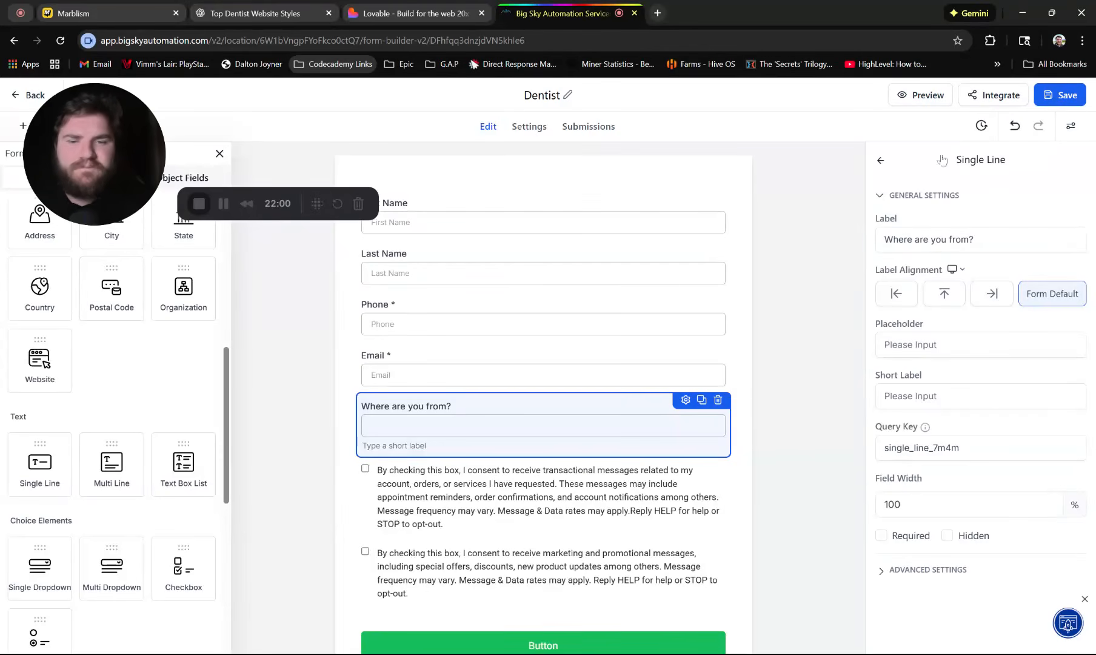
- Open the Dentist form's integration options and review the link sharing and email sharing choices
left_click(991, 101)
left_click_drag(312, 402, 301, 582)
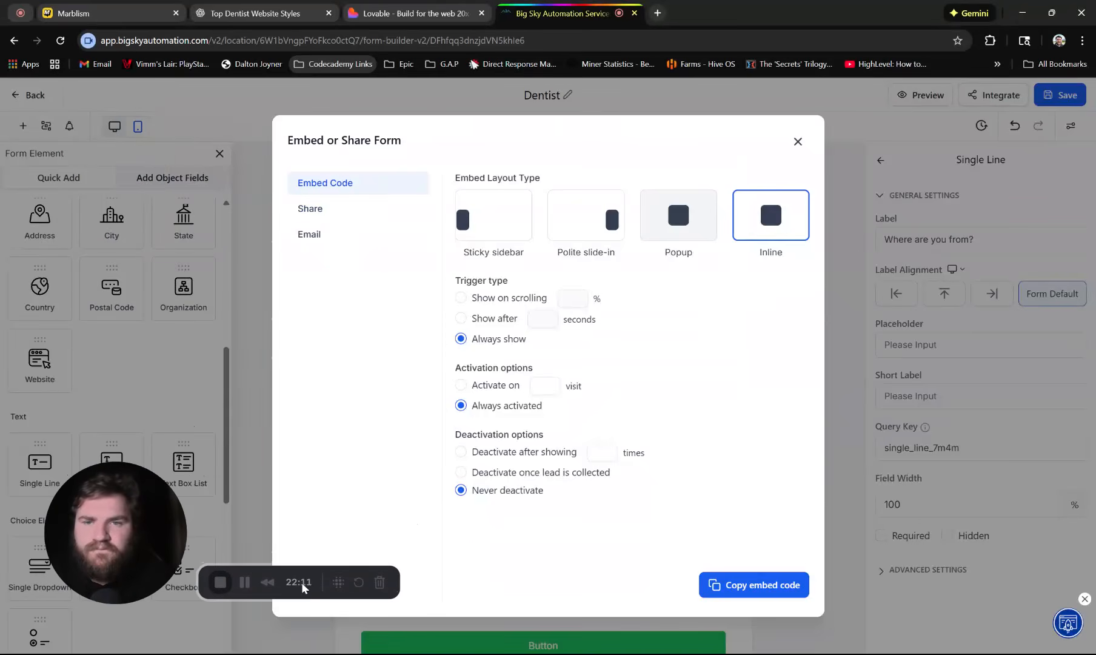
left_click(322, 215)
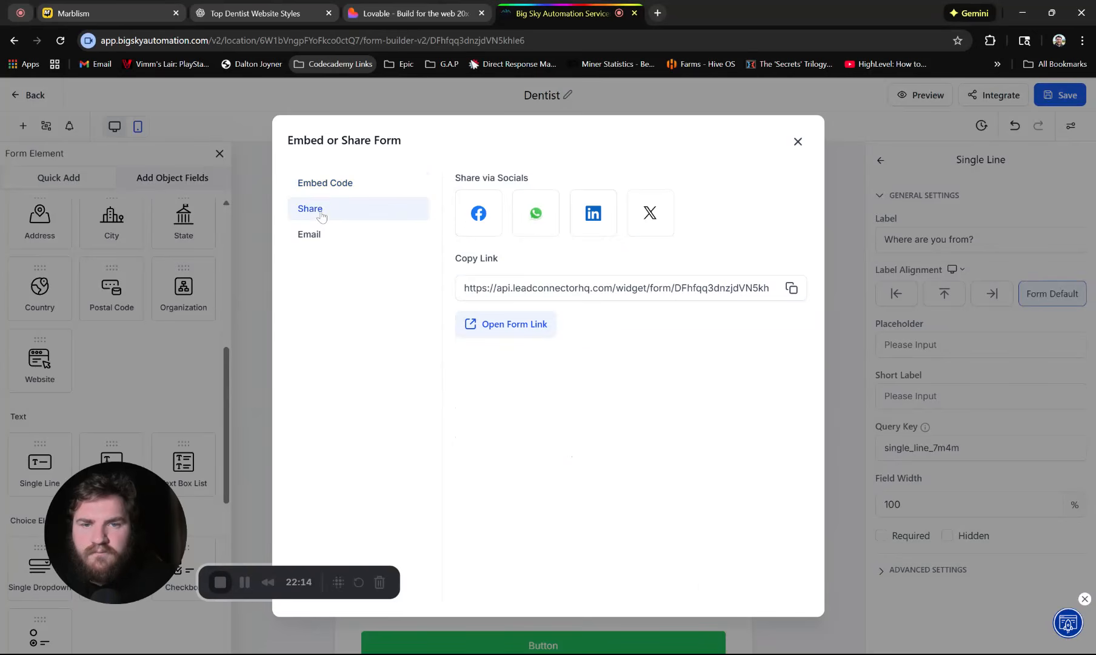
left_click(339, 242)
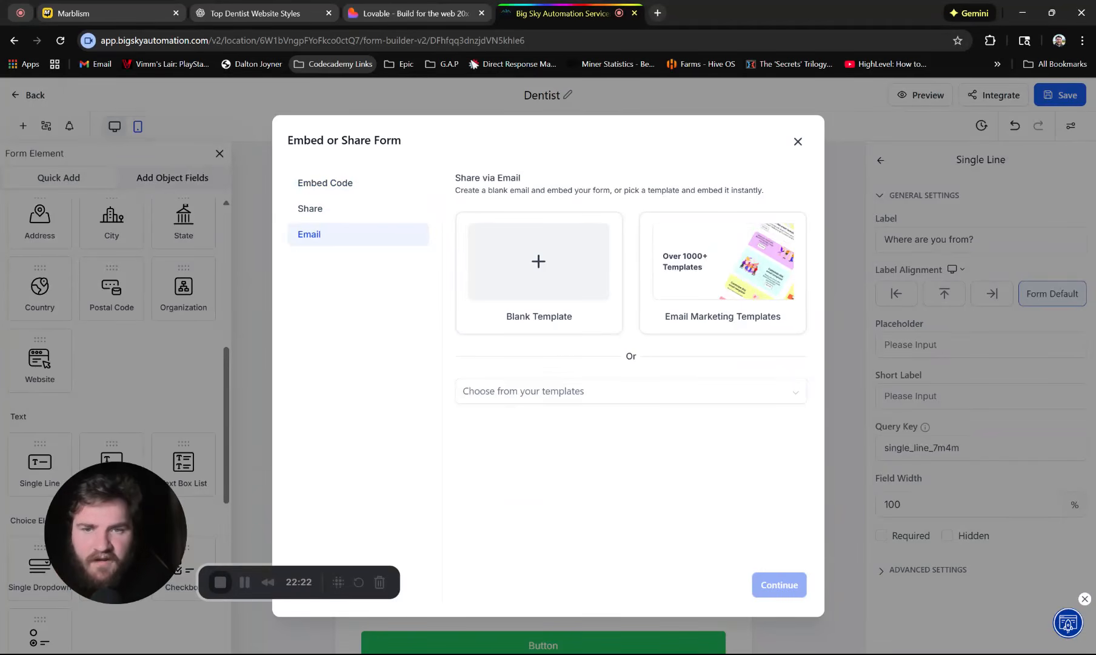
- Copy the form's embed code with the Inline layout and close the embed dialog
left_click(350, 185)
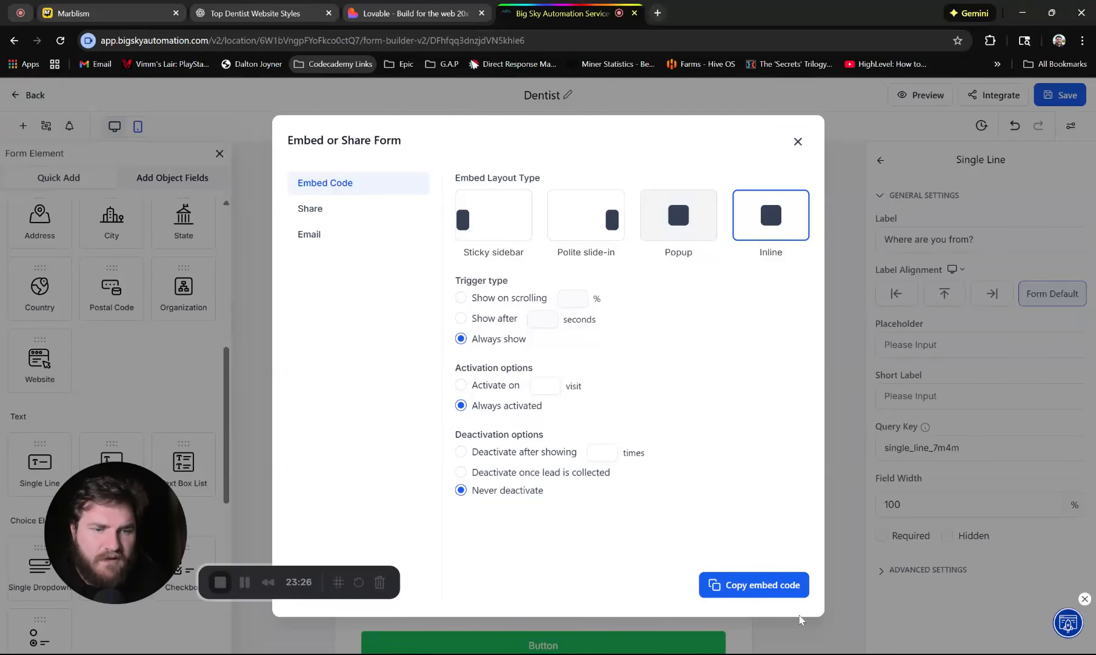
left_click(737, 586)
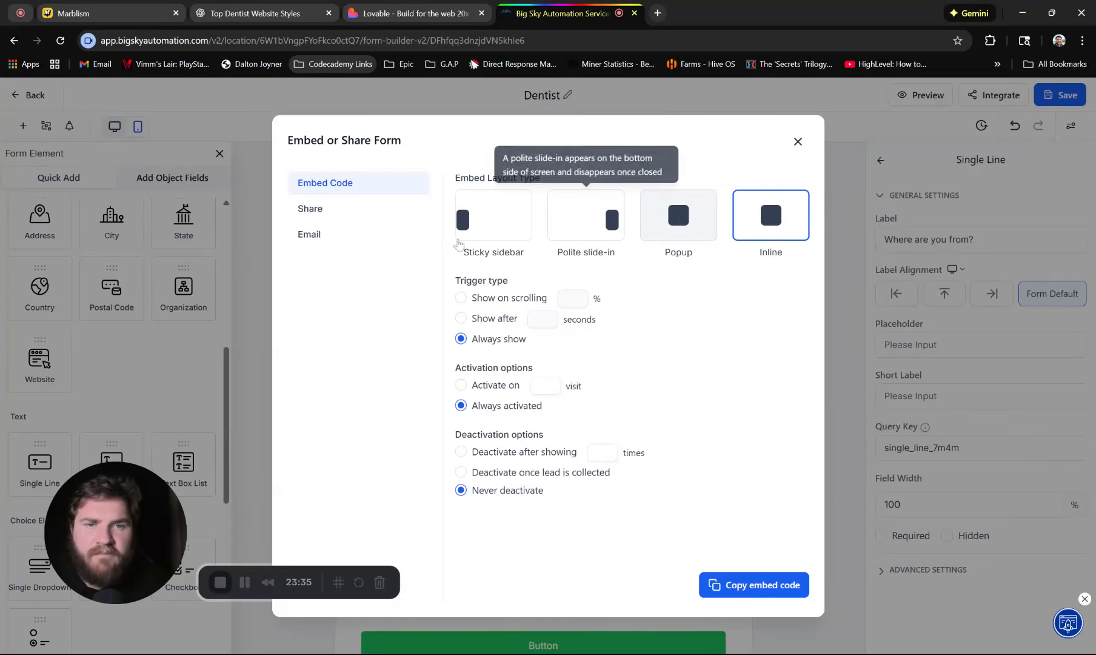
left_click(797, 141)
- Switch to Lovable and ask it to replace the send us a message form with the pasted embed form, fitted without a scroll option
left_click(412, 13)
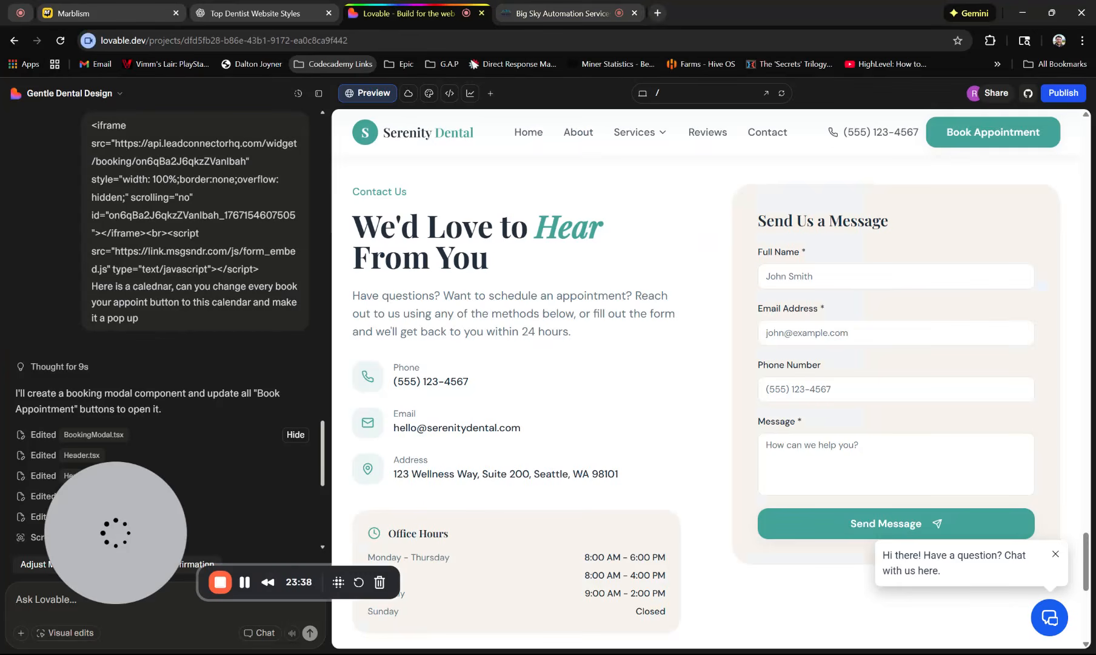
left_click(143, 605)
type("can you replac")
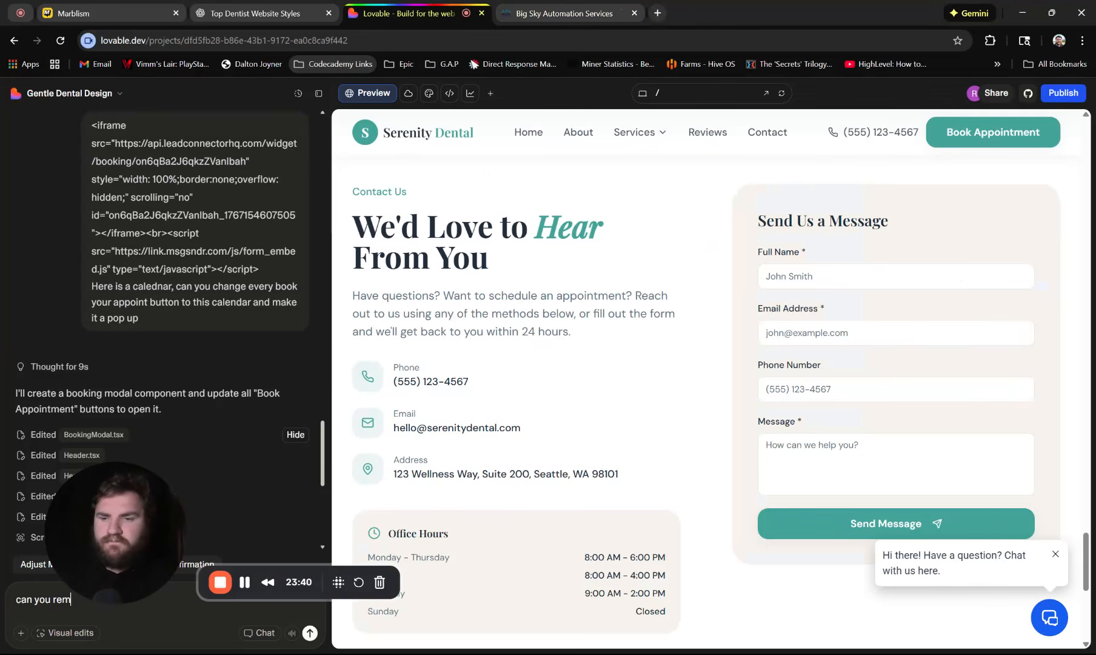
type("e the form")
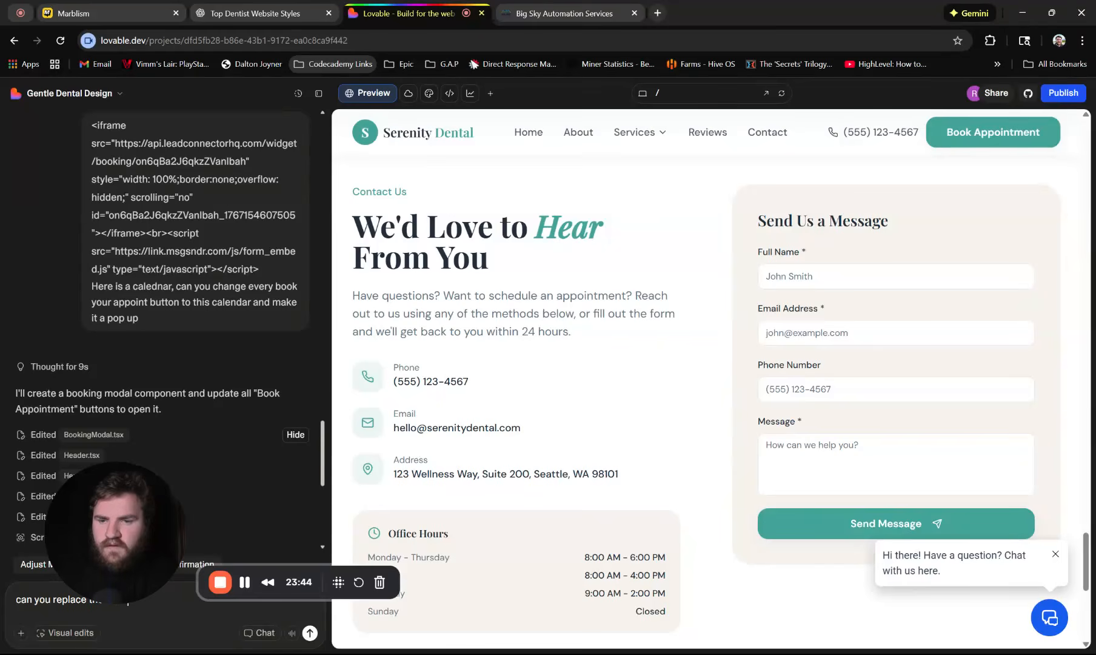
type(" us a message fomr with")
key("BackSpace")
key("BackSpace")
key("BackSpace")
key("BackSpace")
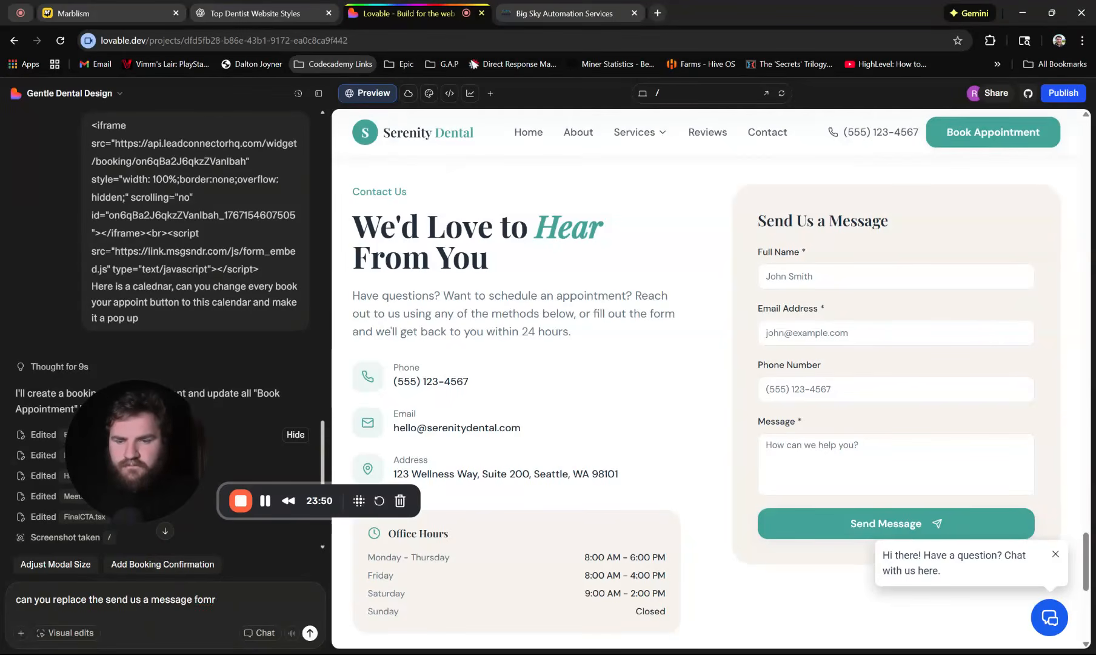
type("orm with ")
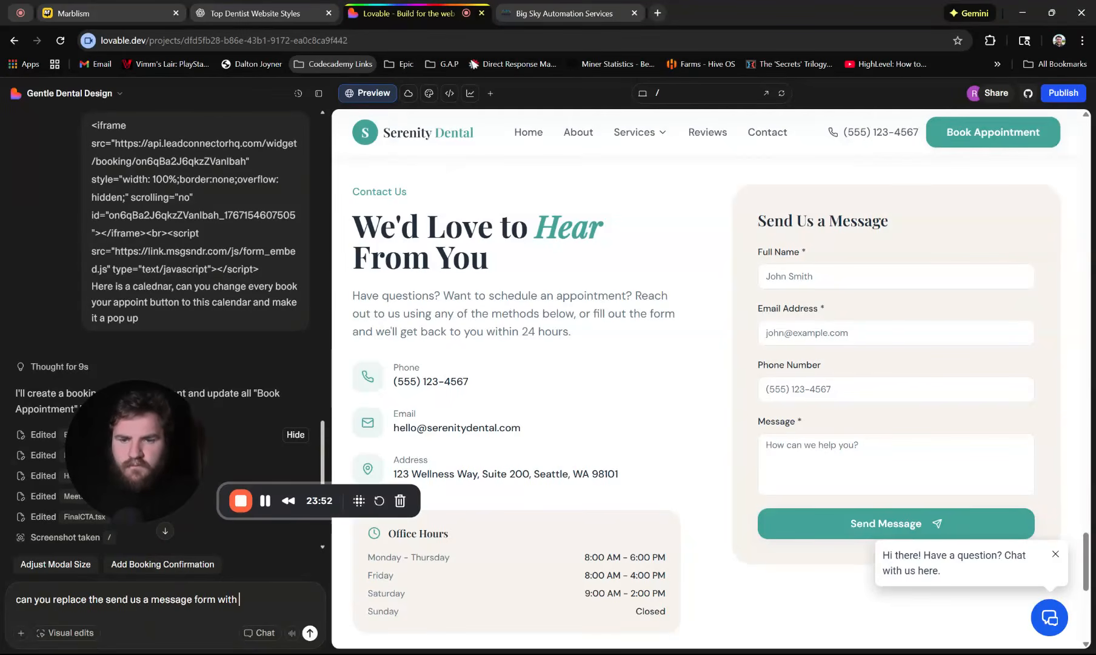
type("this new form and Make")
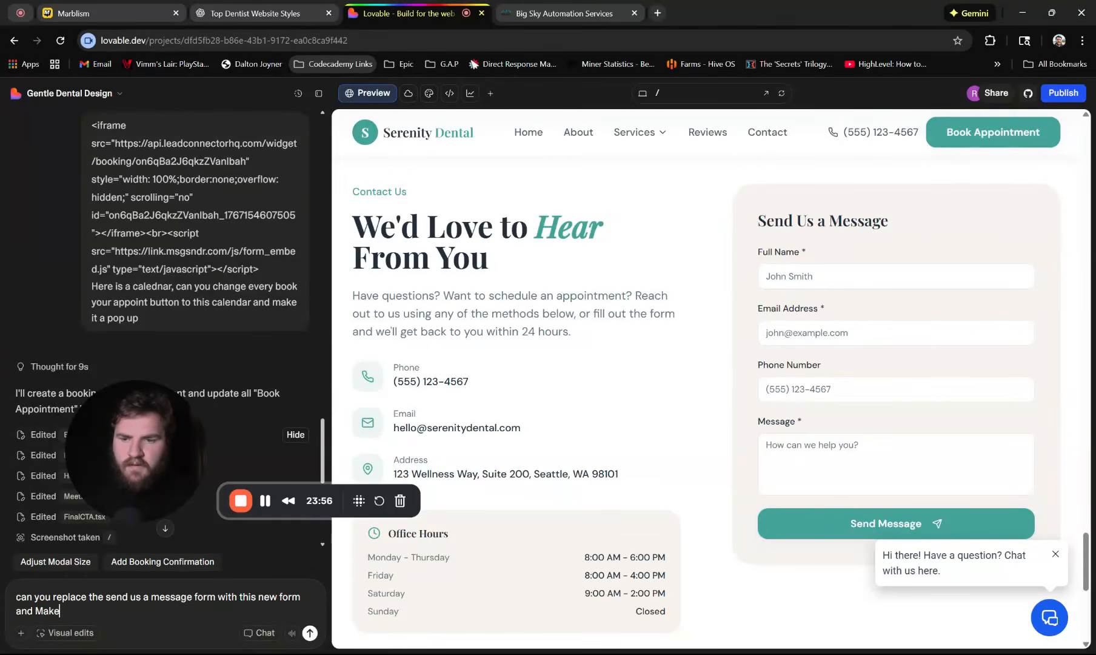
type(" it fit so I ")
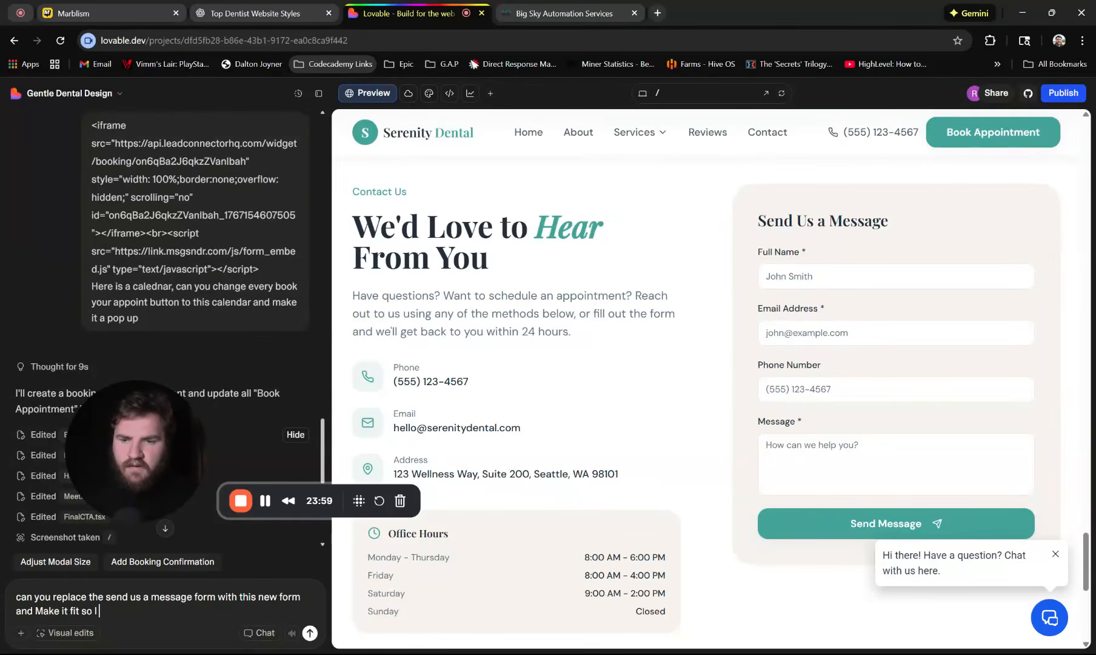
type("dont have a scroll optinon non the form")
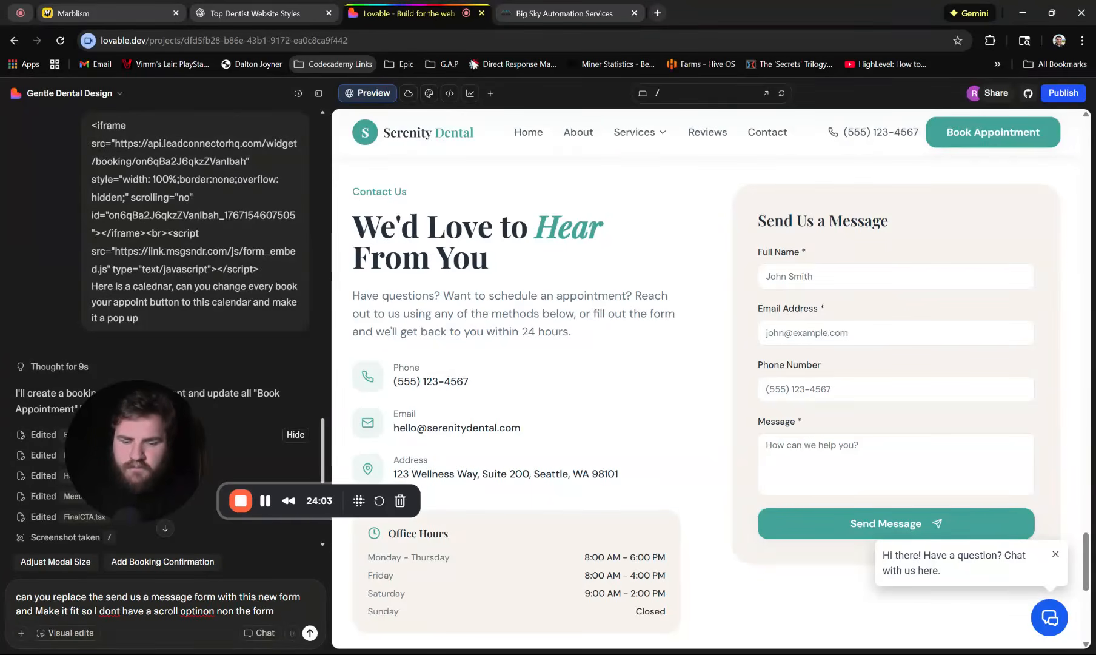
key("Return")
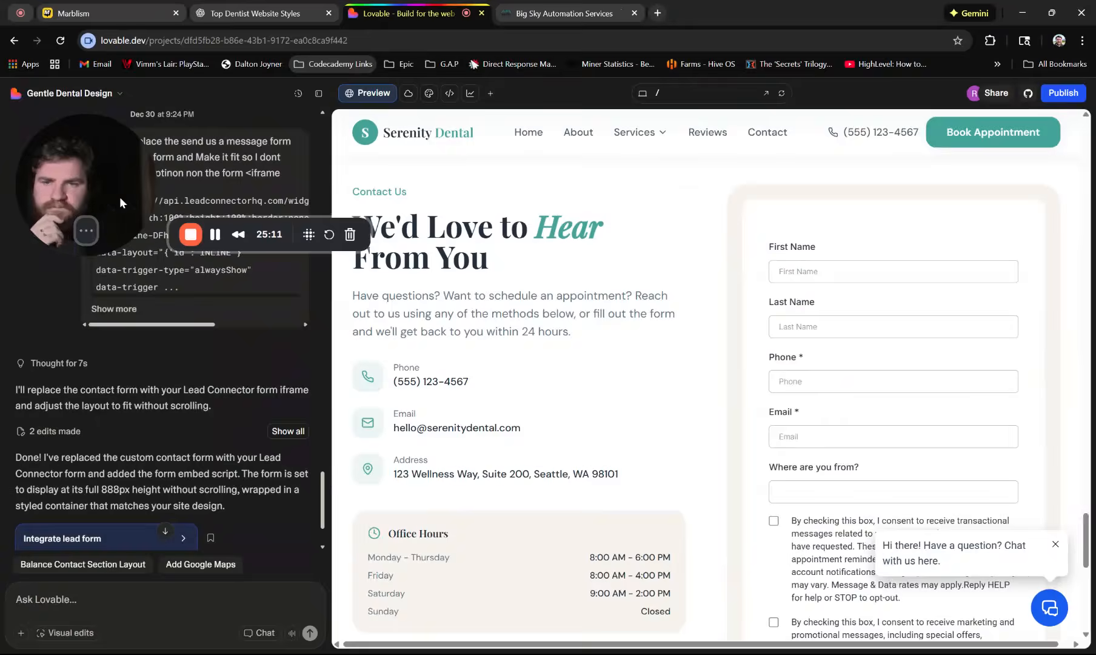
- Review the embedded contact form down to its submit button and the page sections above it in the preview
left_click_drag(119, 196, 112, 226)
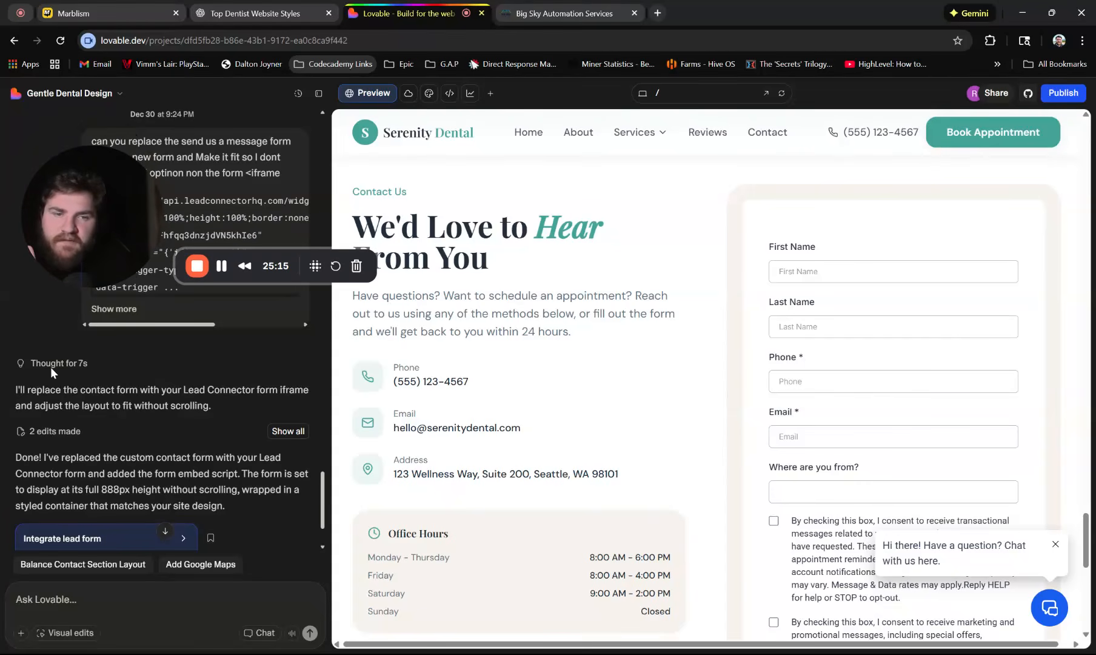
scroll(865, 477, "down", 4)
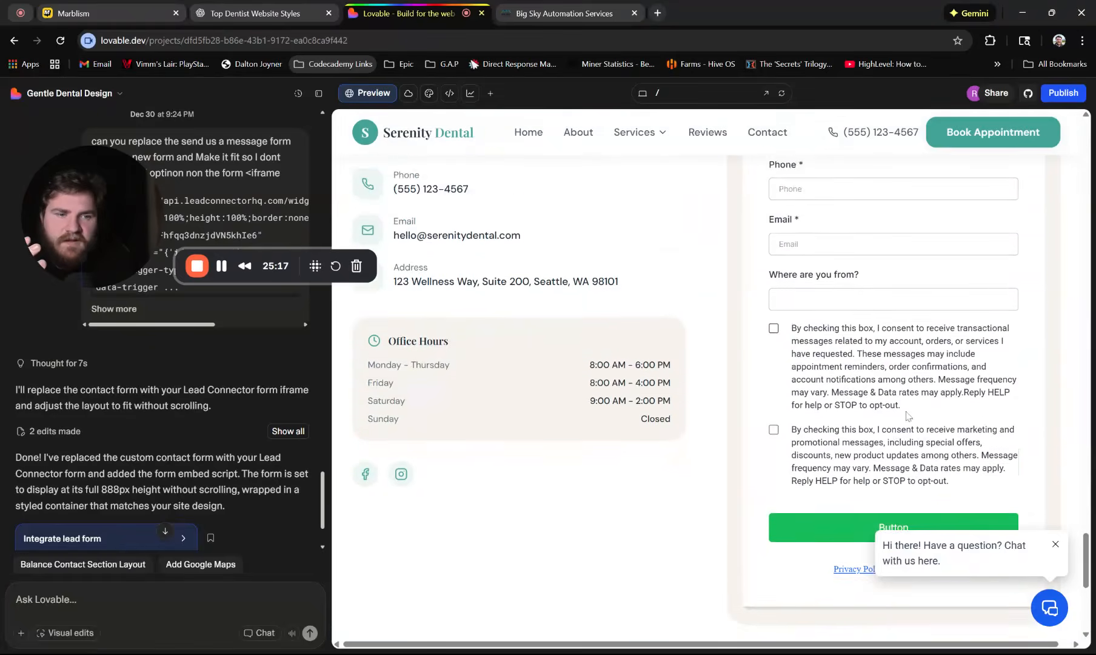
scroll(866, 477, "up", 5)
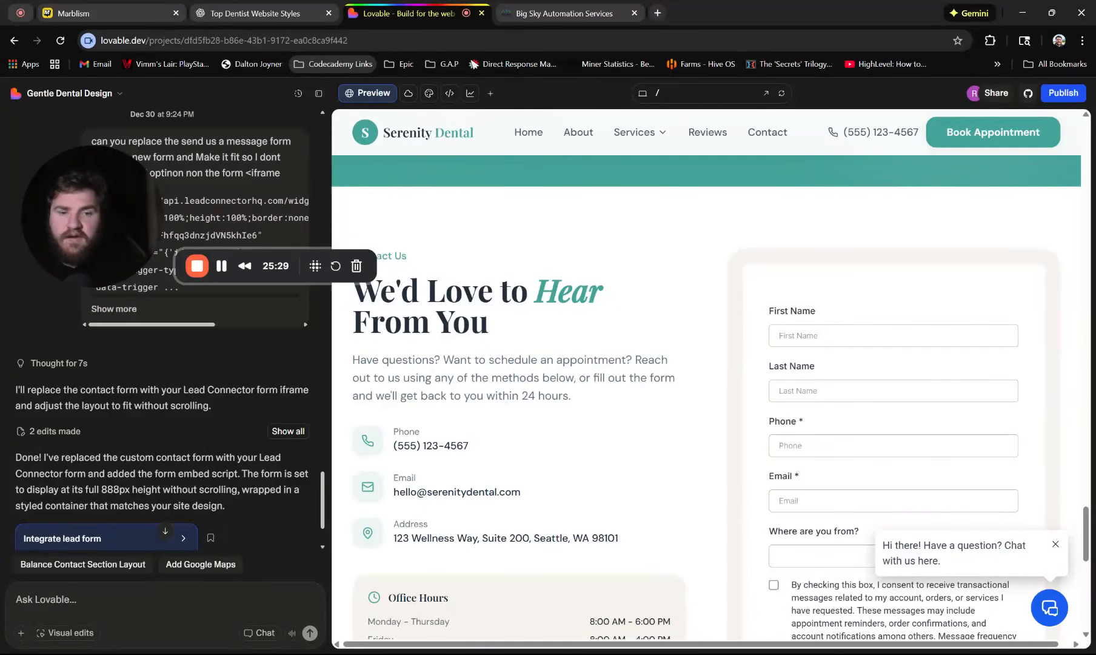
scroll(706, 412, "up", 2)
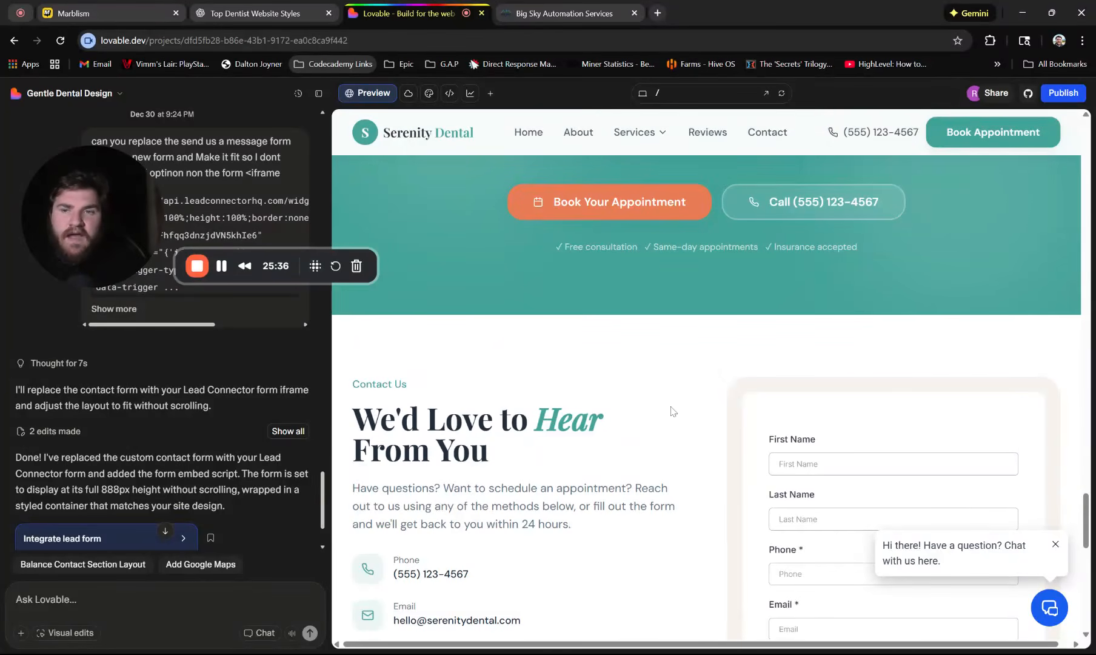
scroll(671, 407, "up", 15)
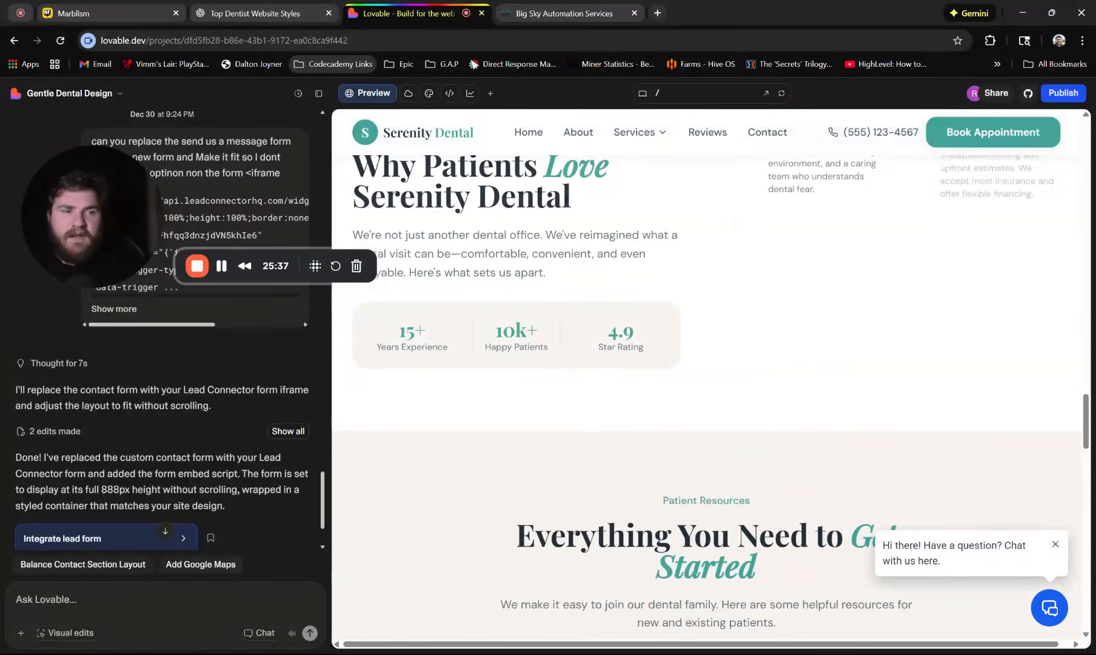
left_click_drag(1090, 419, 1090, 425)
left_click(980, 416)
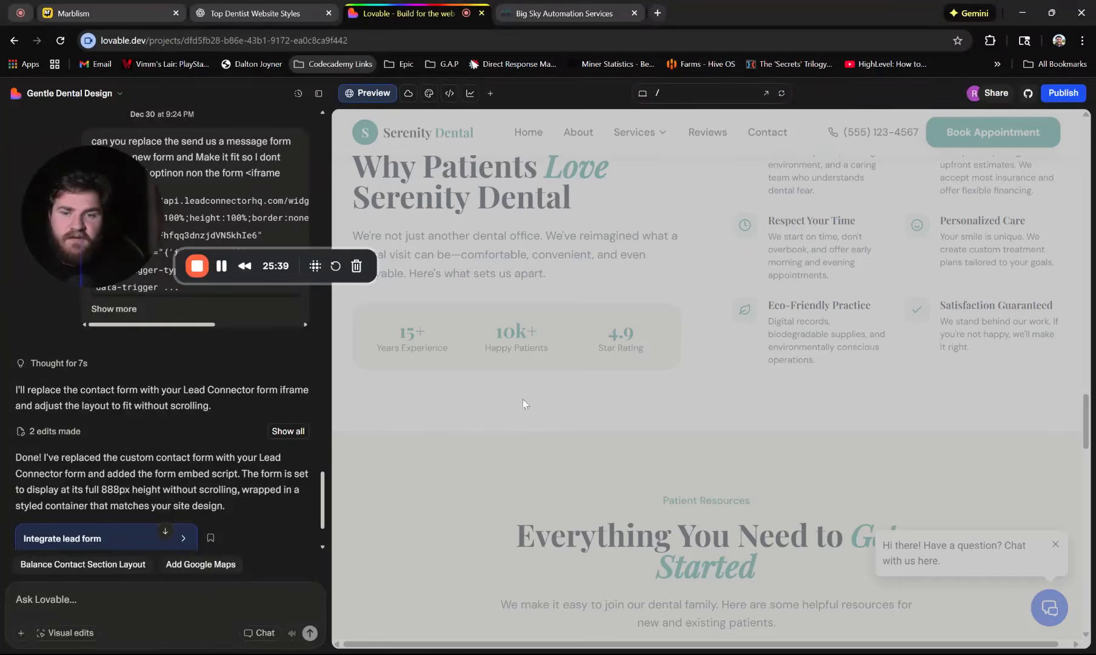